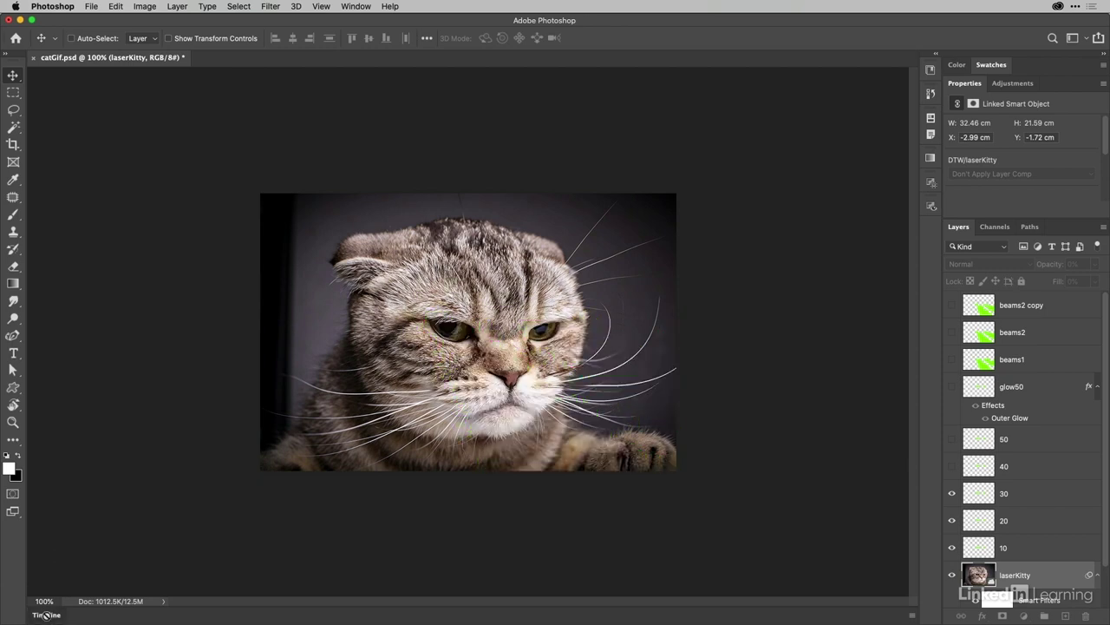
- Stop the timeline animation and hide the glow layers so only the cat shows
{"action": "left_click", "coordinate": [46, 615]}
{"action": "left_click", "coordinate": [150, 615]}
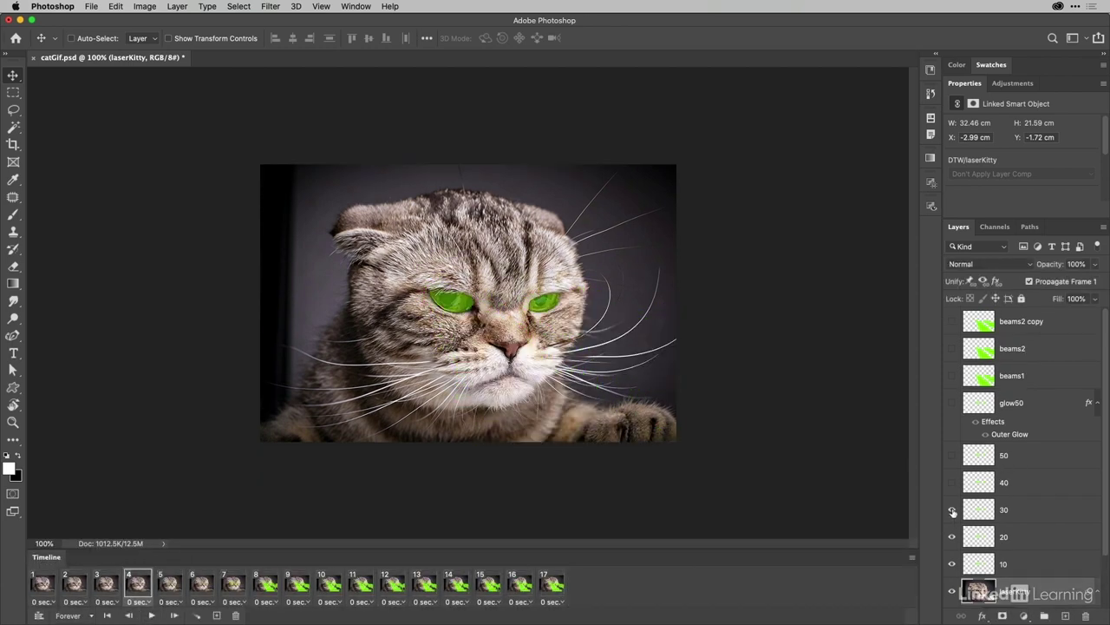
{"action": "left_click_drag", "start_coordinate": [952, 510], "coordinate": [953, 569]}
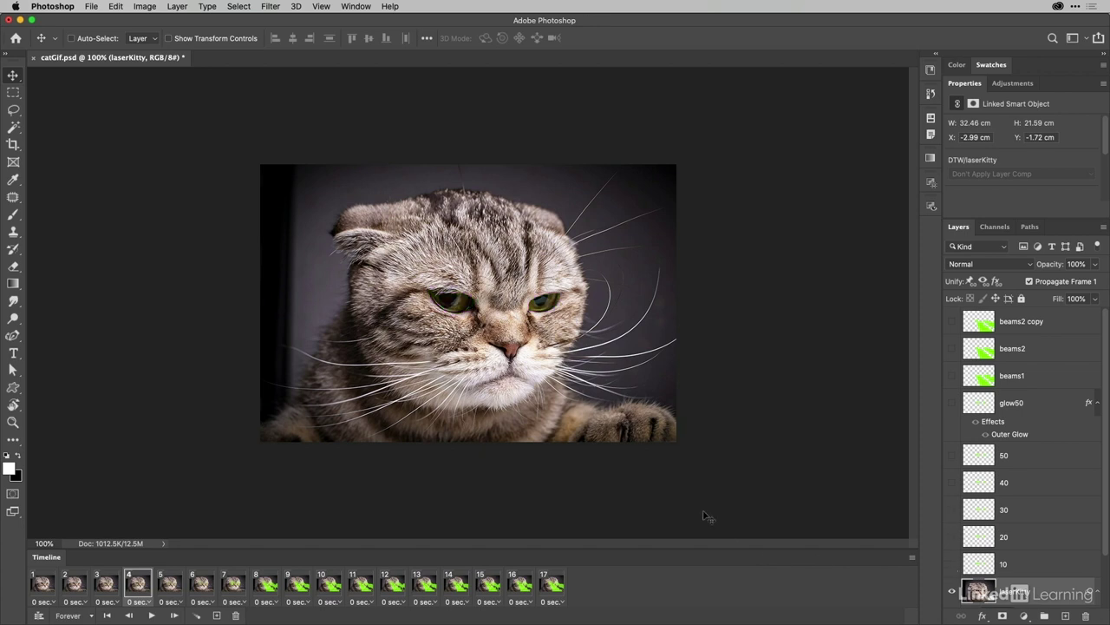
- Copy the cat photo into a new clipboard-sized document and flatten it
{"action": "key", "text": "super+a"}
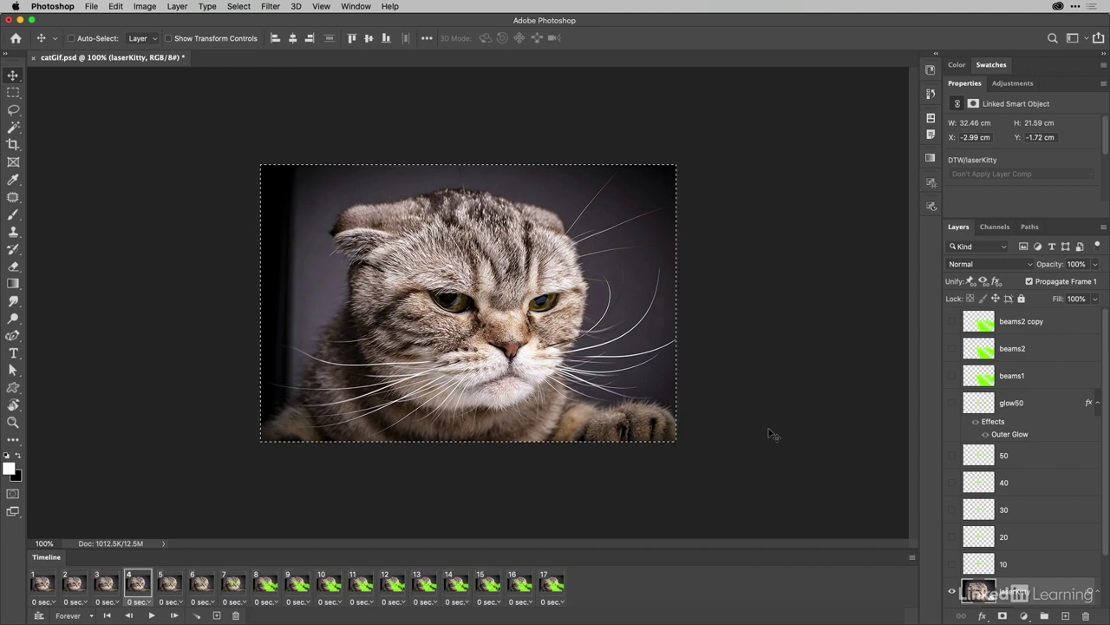
{"action": "key", "text": "super+n"}
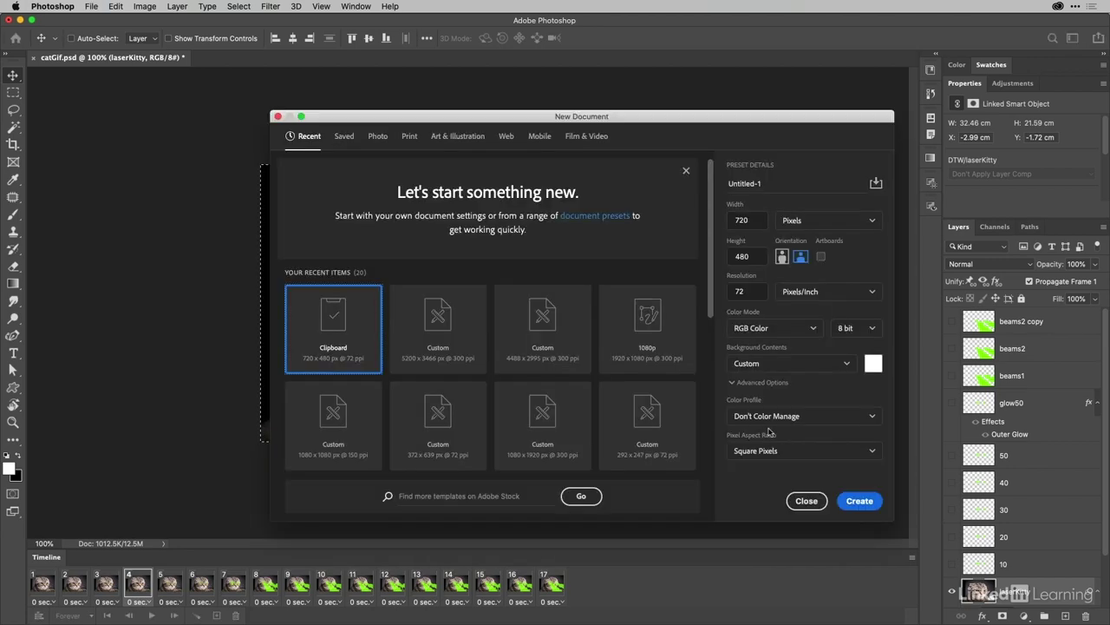
{"action": "key", "text": "Return"}
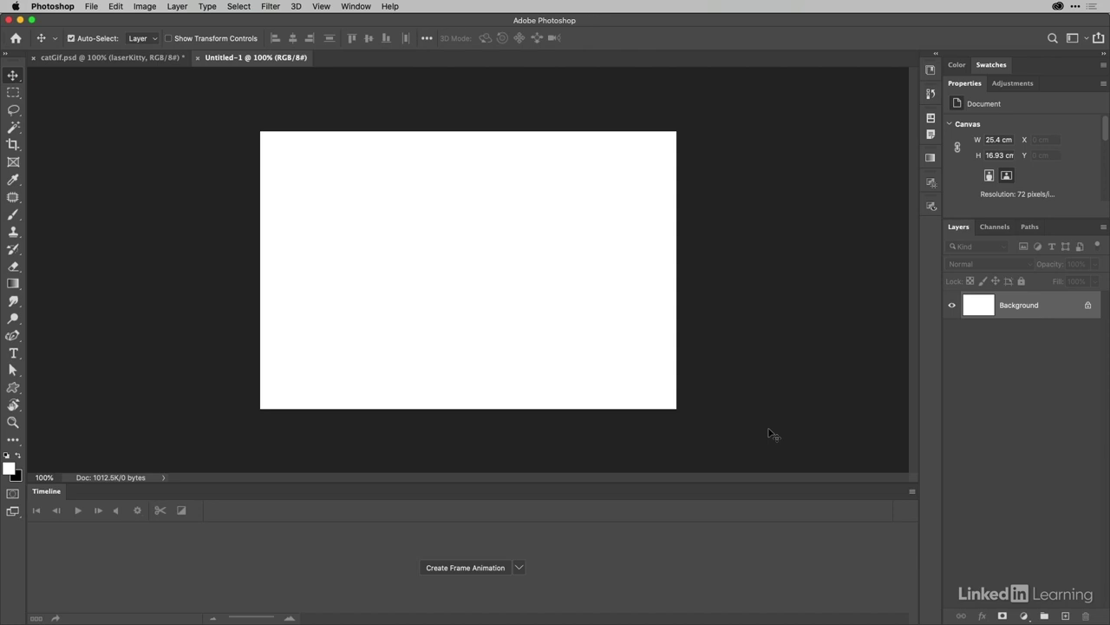
{"action": "key", "text": "super+v"}
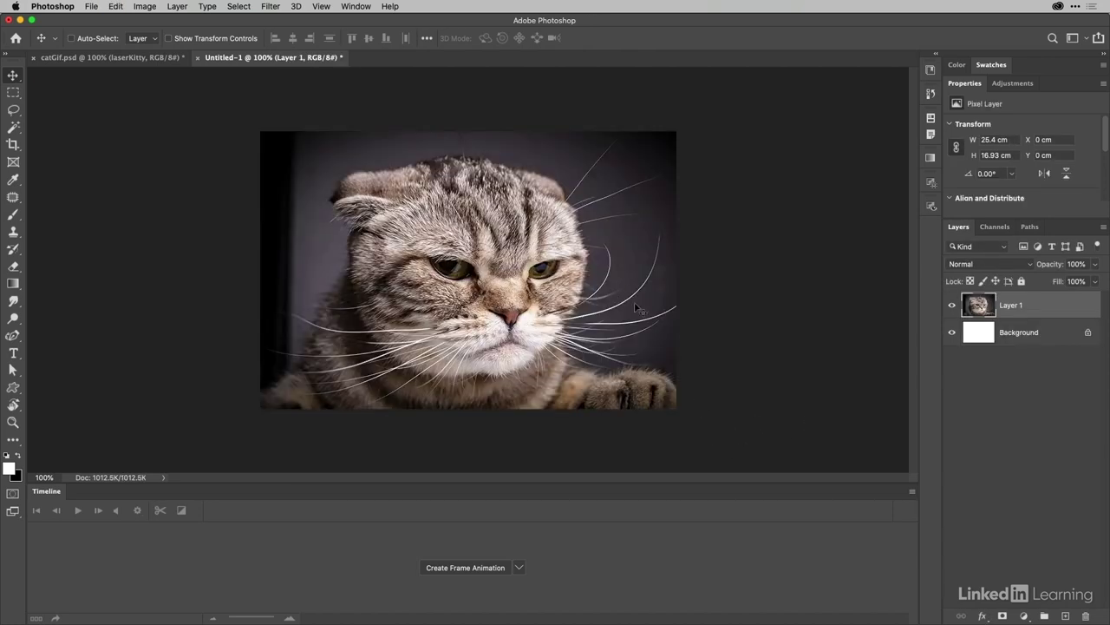
{"action": "key", "text": "super+e"}
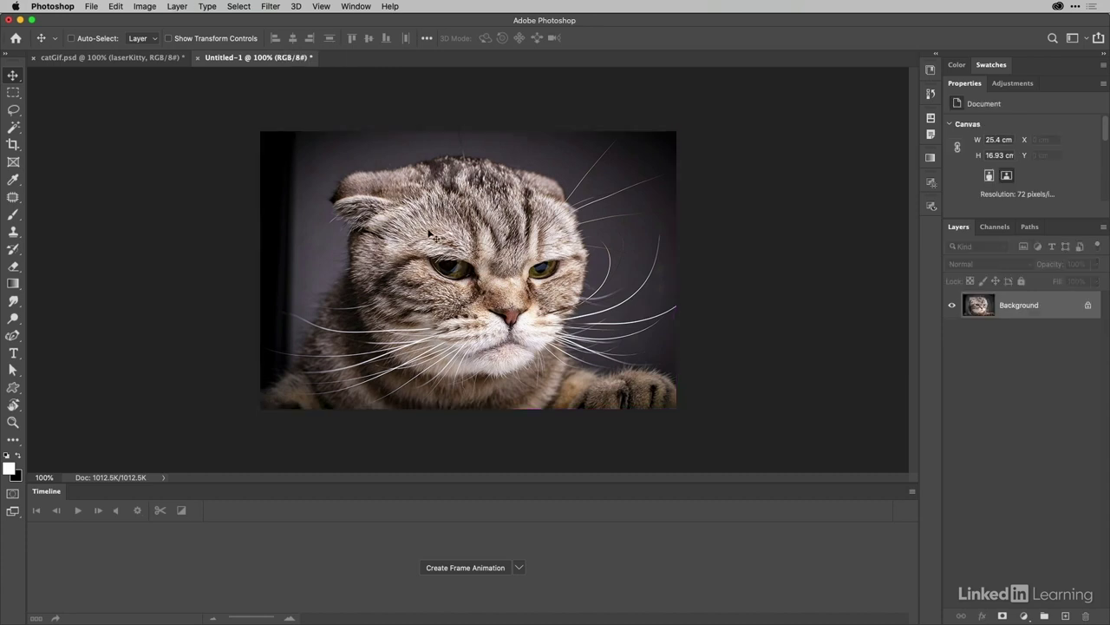
{"action": "left_click", "coordinate": [20, 130]}
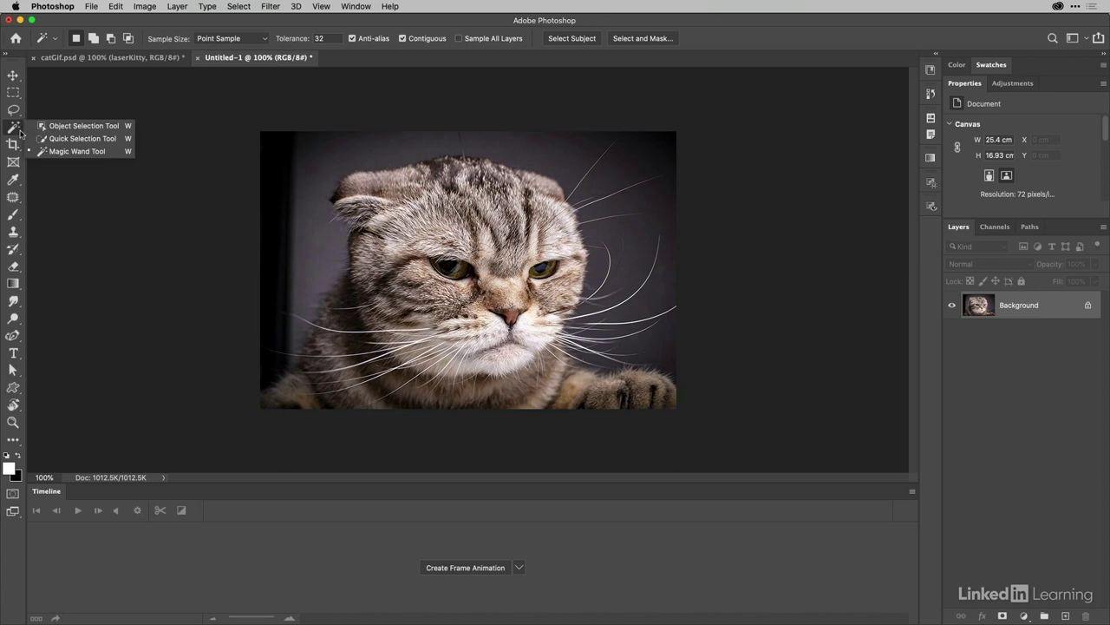
- Select the left eye with the Object Selection tool, then add the right eye
{"action": "left_click", "coordinate": [51, 126]}
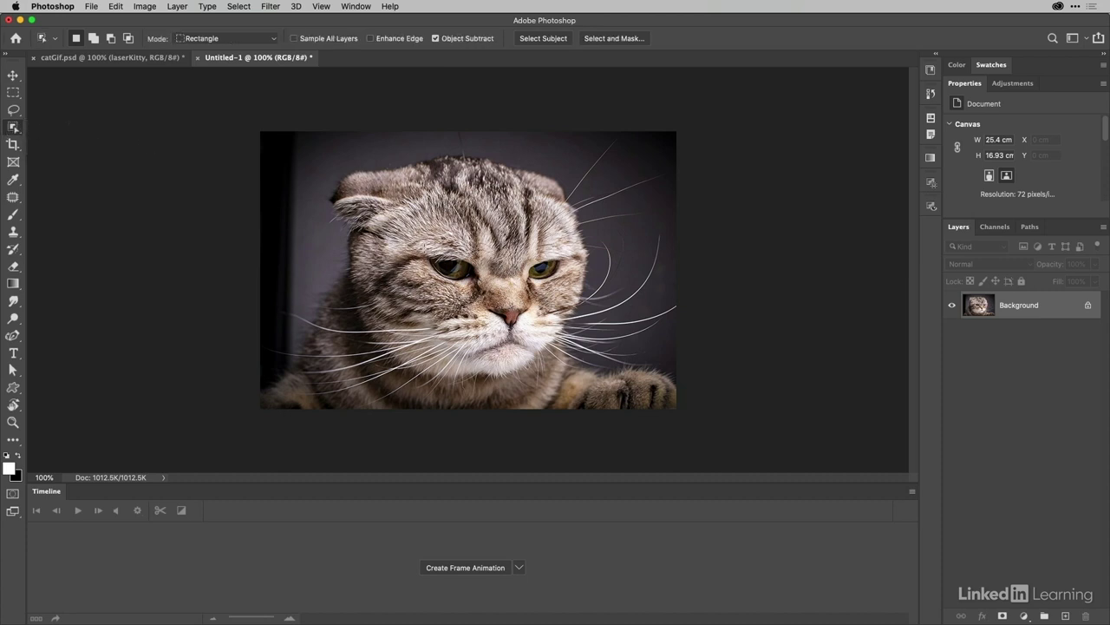
{"action": "left_click_drag", "start_coordinate": [425, 219], "coordinate": [489, 256]}
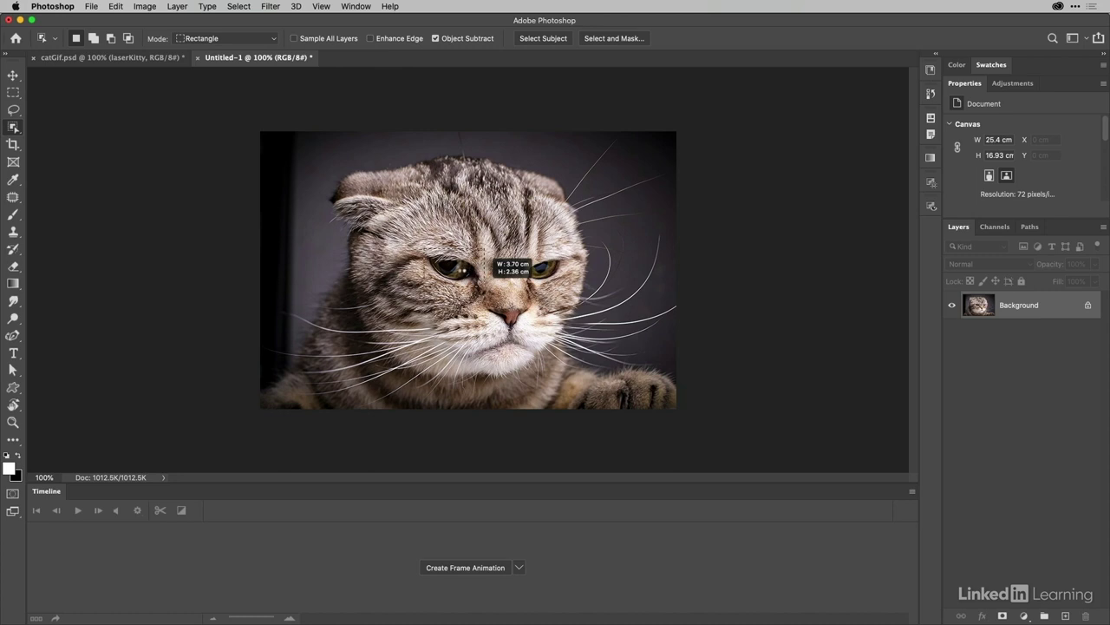
{"action": "left_click_drag", "start_coordinate": [490, 256], "coordinate": [489, 256]}
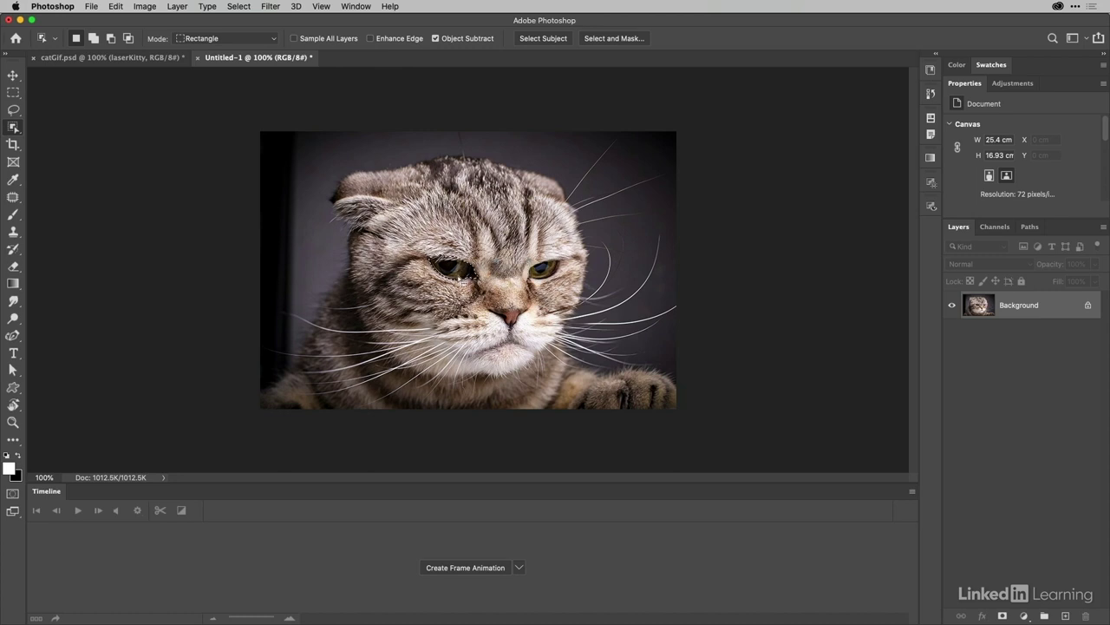
{"action": "scroll", "coordinate": [465, 273], "scroll_direction": "up", "scroll_amount": 3}
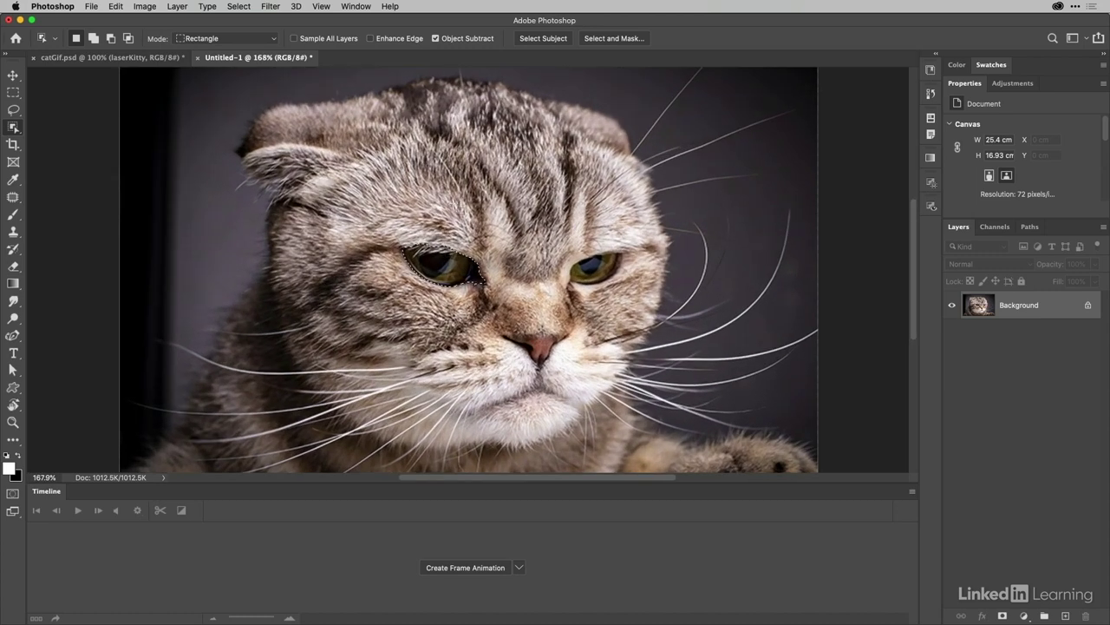
{"action": "key", "text": "shift"}
{"action": "left_click_drag", "start_coordinate": [563, 253], "coordinate": [633, 295]}
{"action": "left_click", "coordinate": [618, 39]}
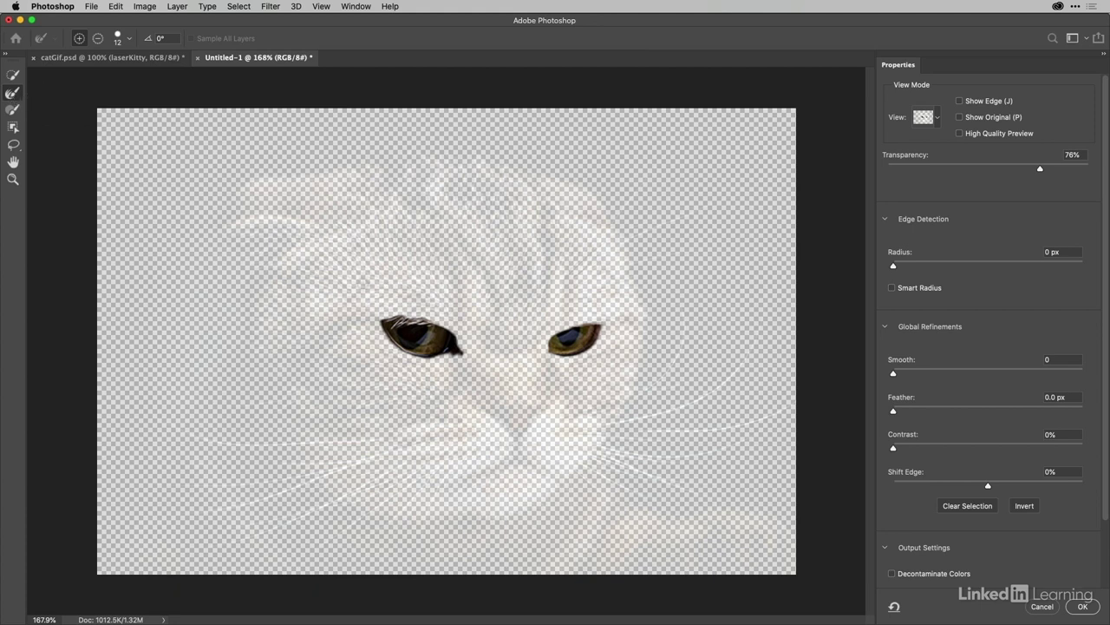
- Refine the left eye's edge in Select and Mask, then save the selection as channel 'eyes'
{"action": "mouse_move", "coordinate": [423, 319]}
{"action": "left_mouse_down"}
{"action": "mouse_move", "coordinate": [395, 324]}
{"action": "mouse_move", "coordinate": [390, 315]}
{"action": "mouse_move", "coordinate": [425, 318]}
{"action": "mouse_move", "coordinate": [398, 312]}
{"action": "left_mouse_up"}
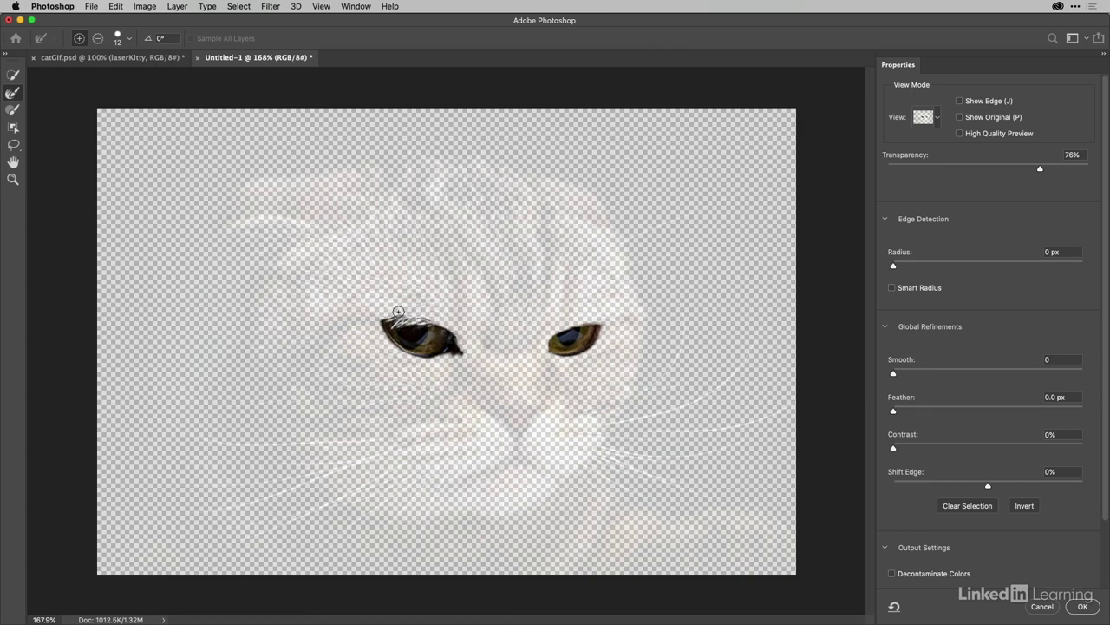
{"action": "left_click", "coordinate": [1084, 606]}
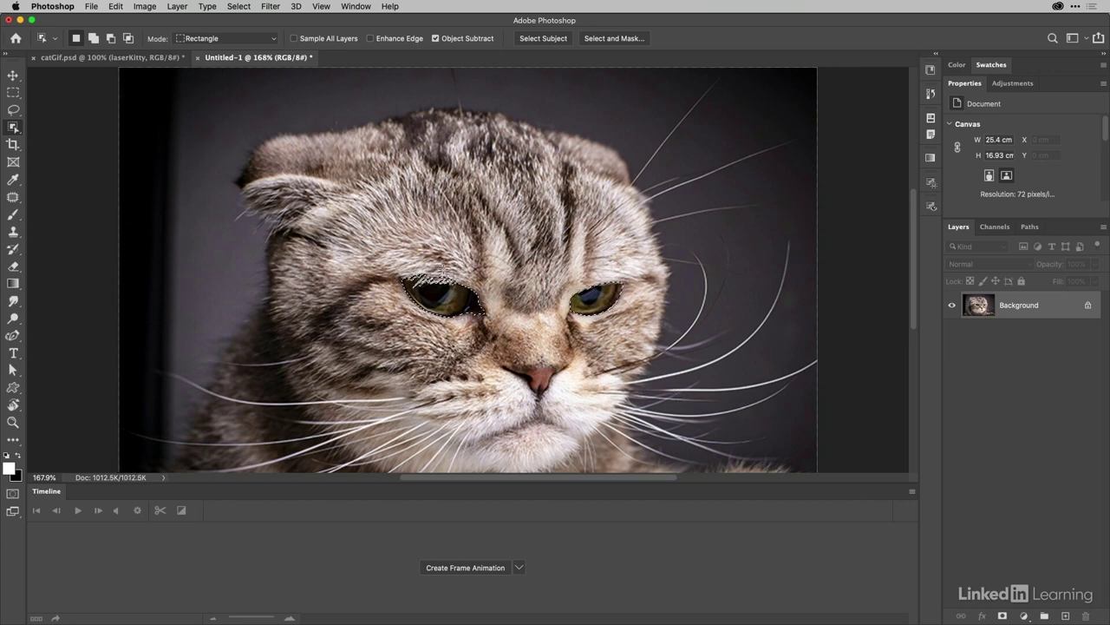
{"action": "left_click", "coordinate": [272, 7]}
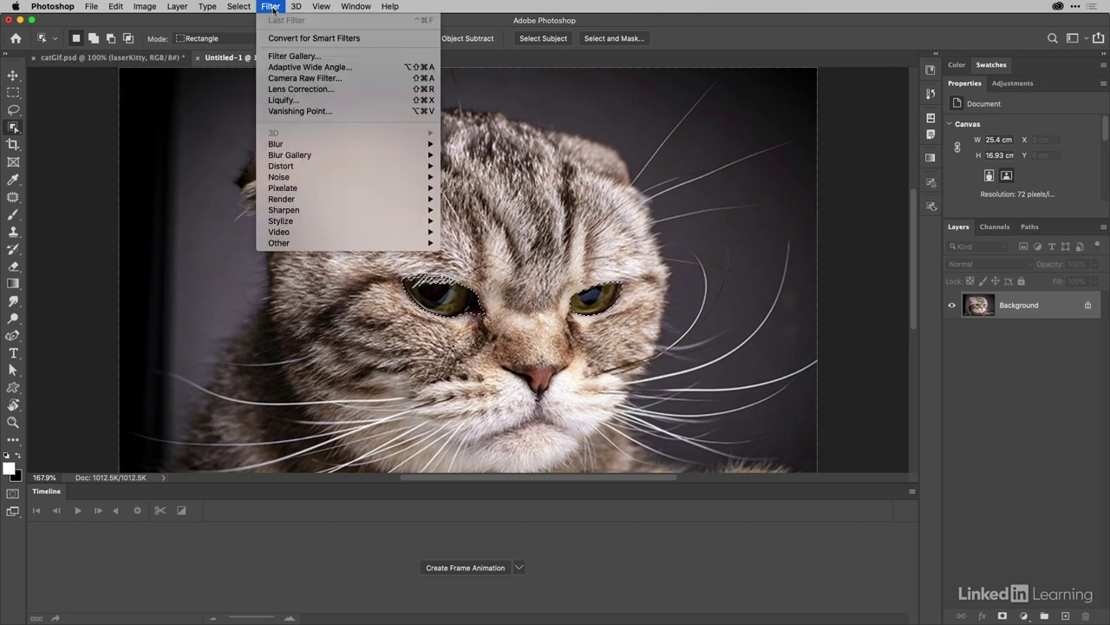
{"action": "mouse_move", "coordinate": [240, 7]}
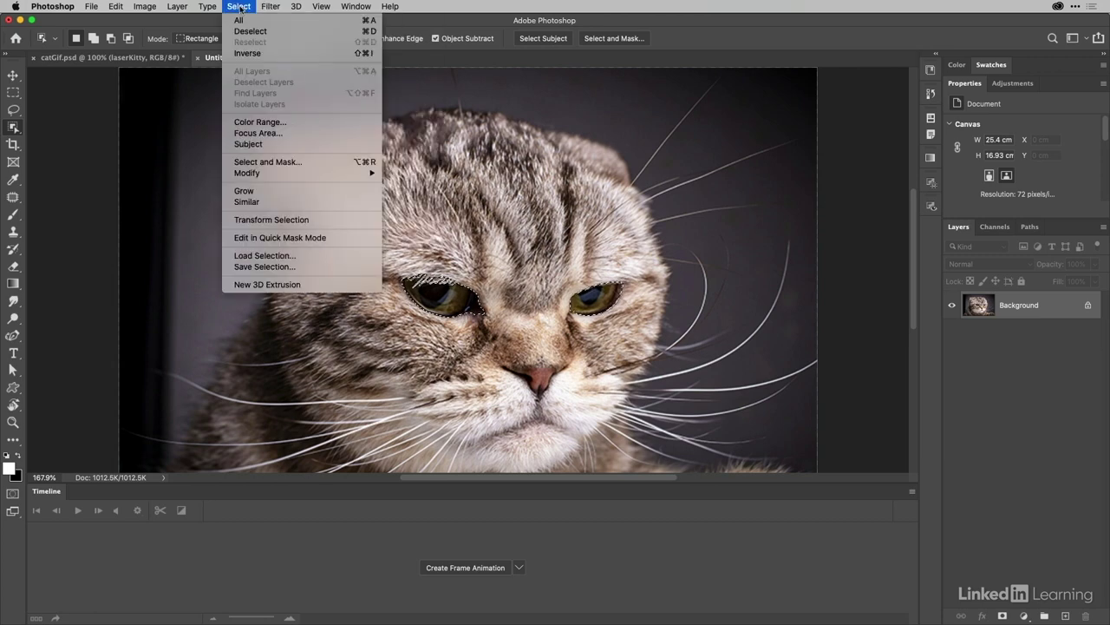
{"action": "left_click", "coordinate": [250, 269]}
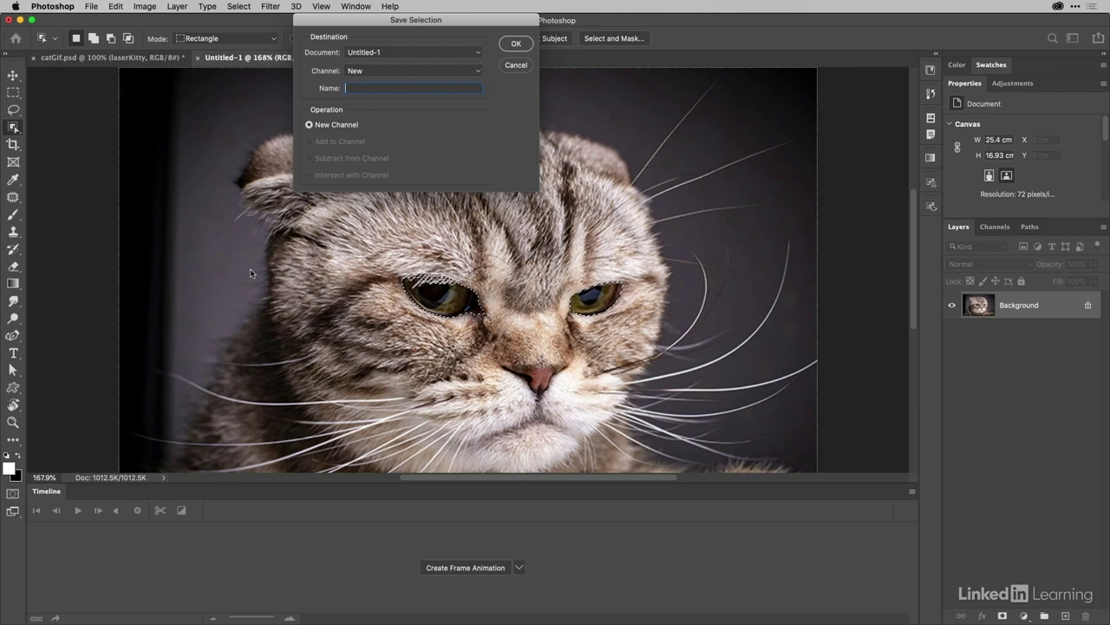
{"action": "key", "text": "Return"}
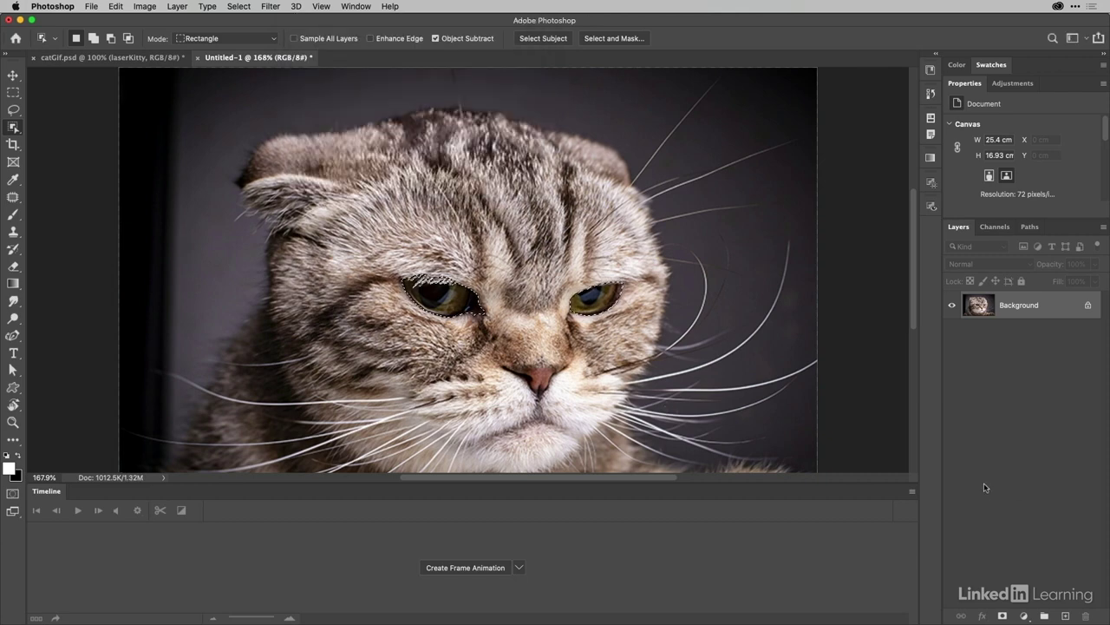
{"action": "left_click", "coordinate": [1066, 615]}
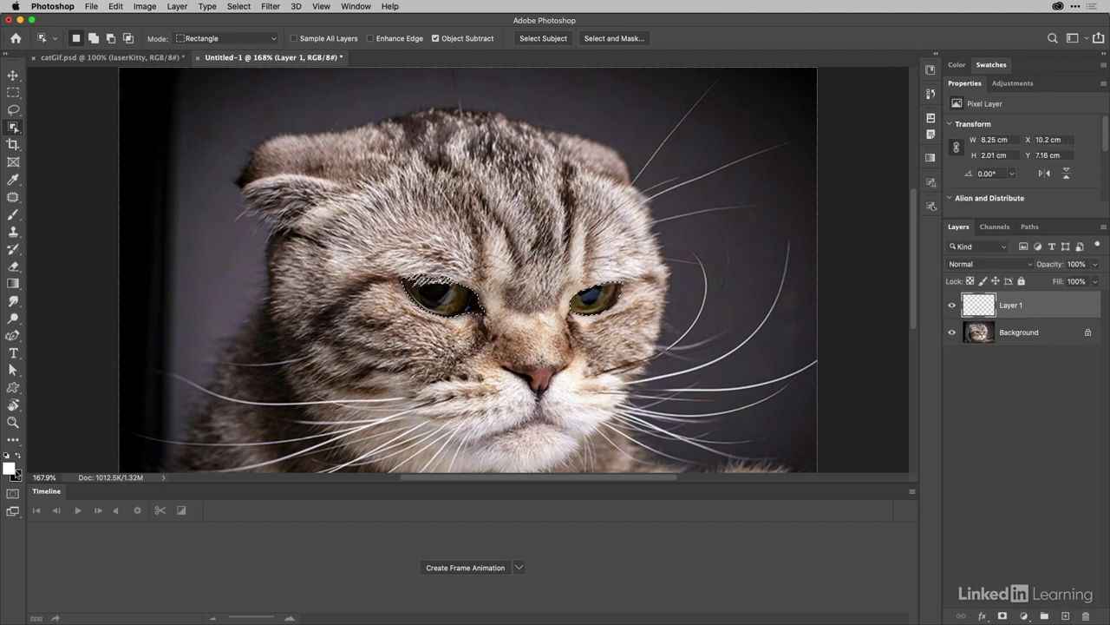
- Set the foreground colour to a bright, saturated green
{"action": "left_click", "coordinate": [13, 469]}
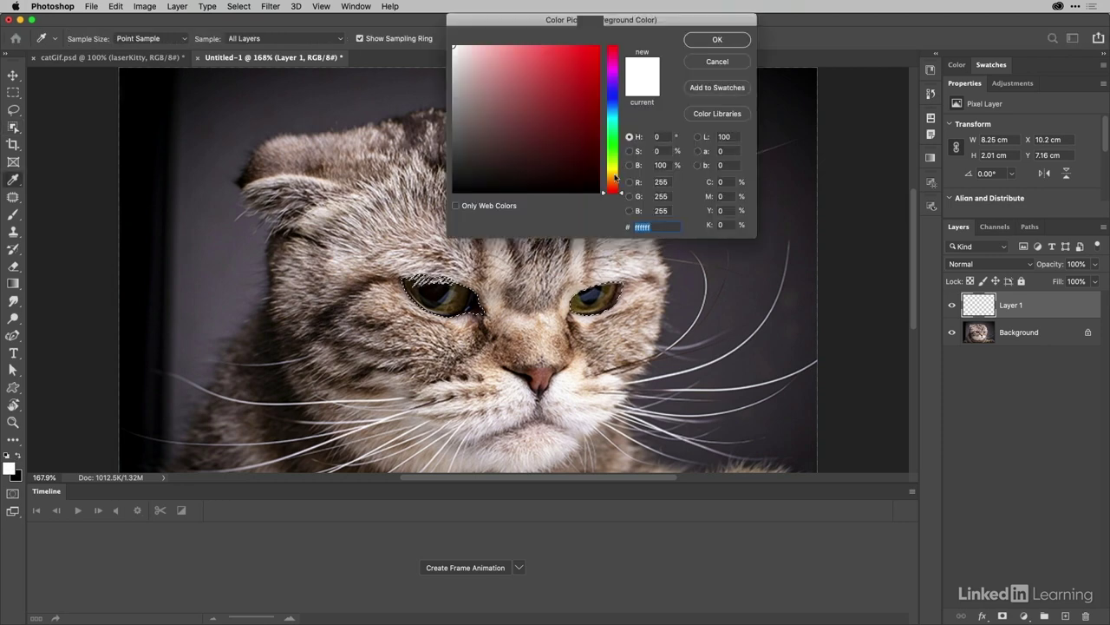
{"action": "left_click_drag", "start_coordinate": [616, 178], "coordinate": [618, 162]}
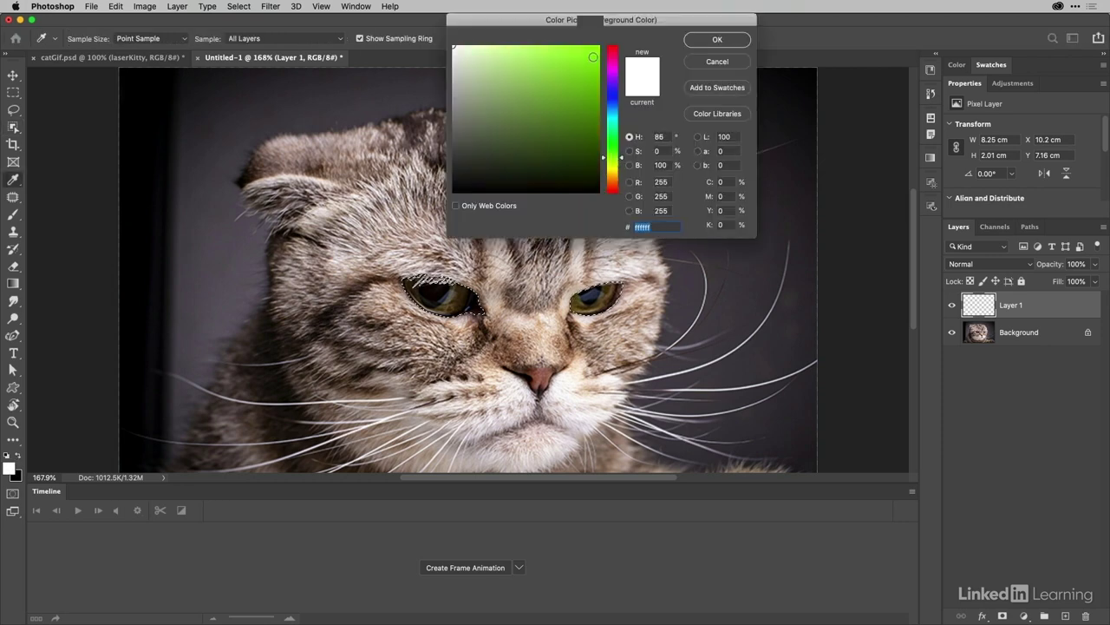
{"action": "left_click", "coordinate": [589, 56]}
{"action": "left_click_drag", "start_coordinate": [589, 57], "coordinate": [597, 45]}
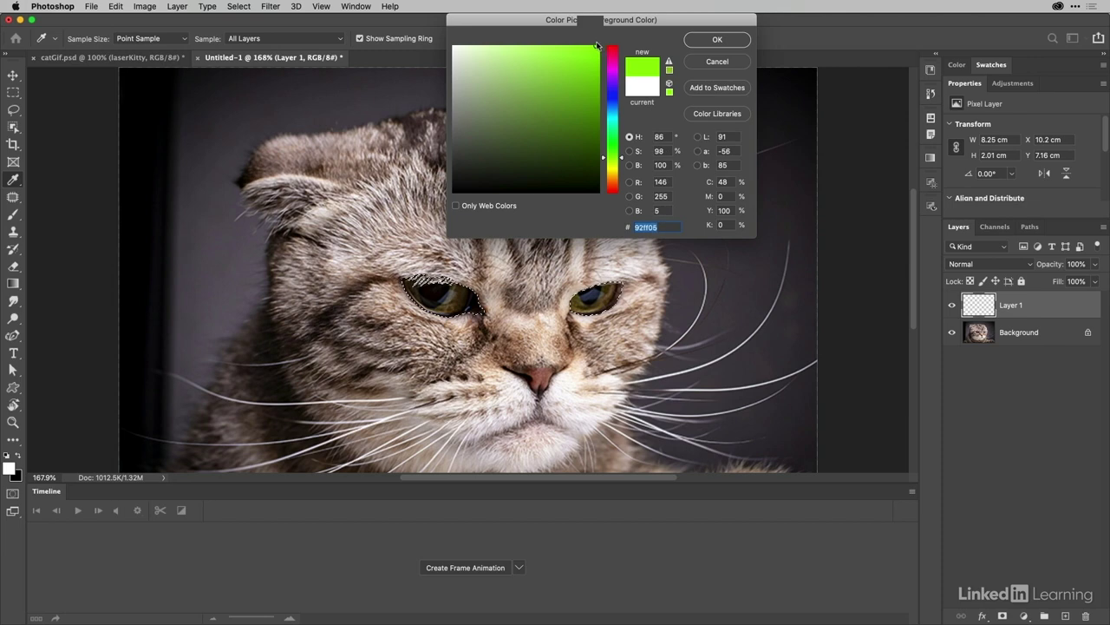
{"action": "left_click", "coordinate": [591, 46]}
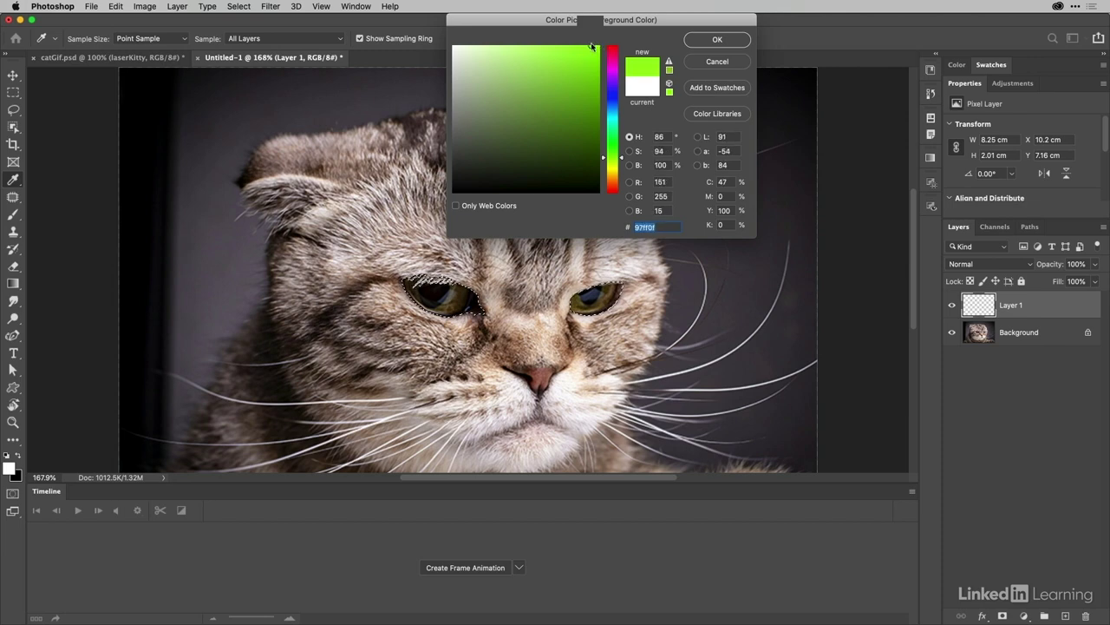
{"action": "left_click", "coordinate": [719, 40]}
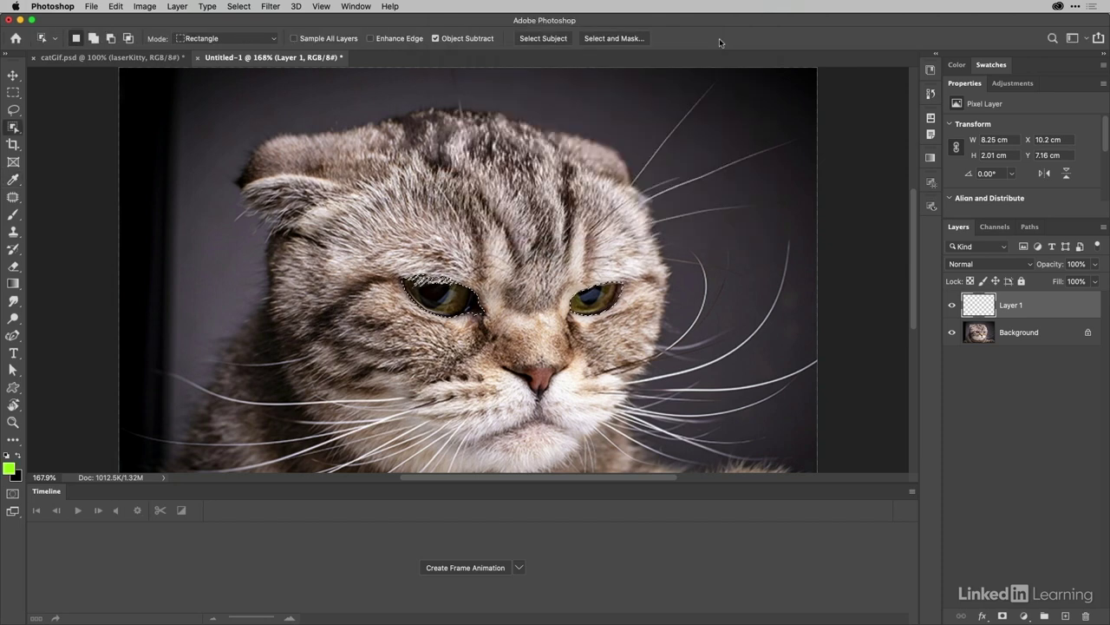
- Fill the eye selection with green on Layer 1 and deselect
{"action": "key", "text": "alt"}
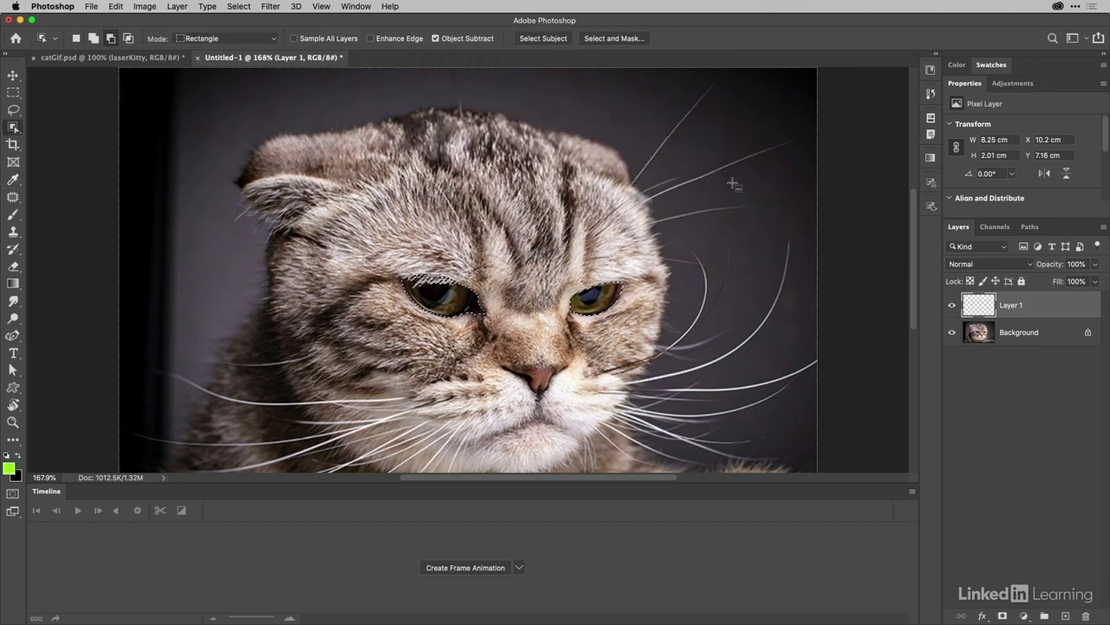
{"action": "key", "text": "alt+BackSpace"}
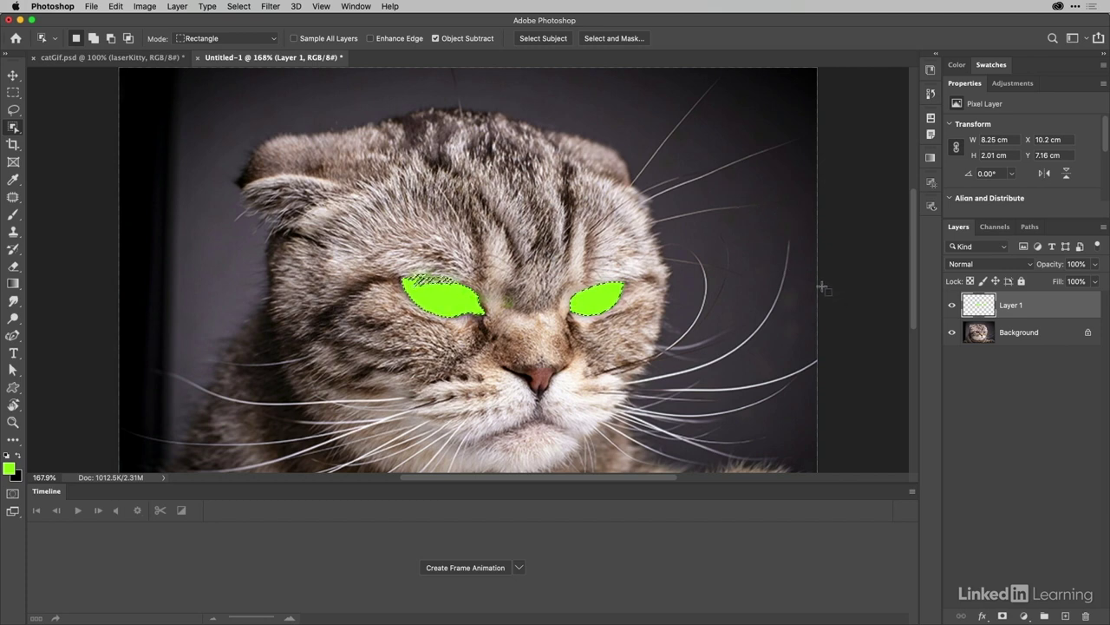
{"action": "key", "text": "super+d"}
{"action": "left_click", "coordinate": [953, 304]}
- Set the green-eye layer to 10% opacity and rename it 10
{"action": "left_click", "coordinate": [952, 305]}
{"action": "left_click", "coordinate": [1076, 265]}
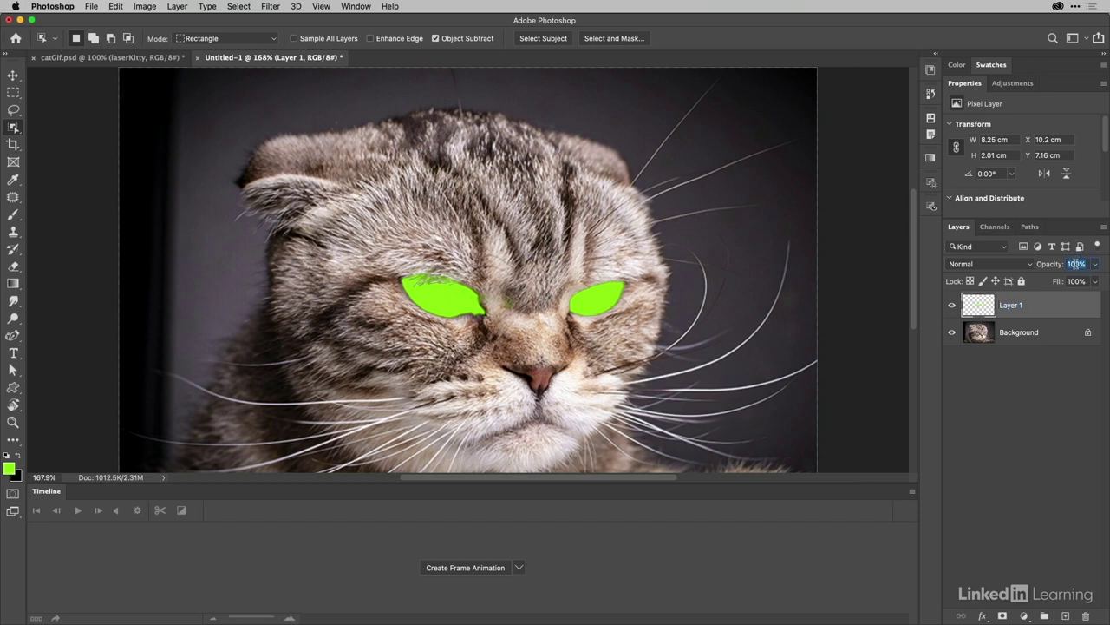
{"action": "type", "text": "10"}
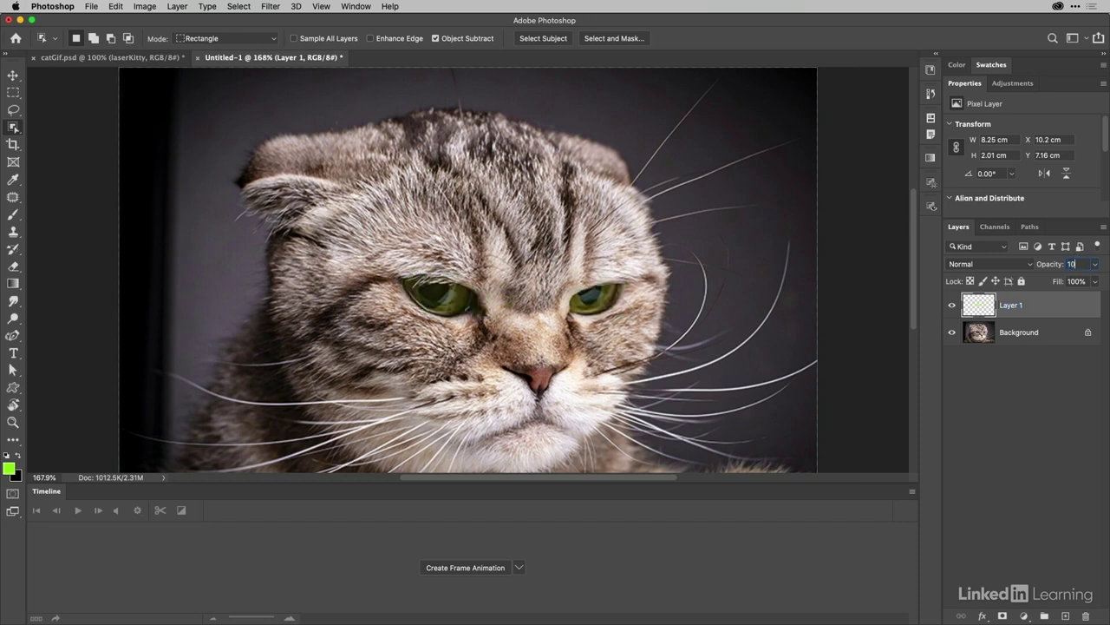
{"action": "double_click", "coordinate": [1013, 304]}
{"action": "type", "text": "10"}
{"action": "key", "text": "Return"}
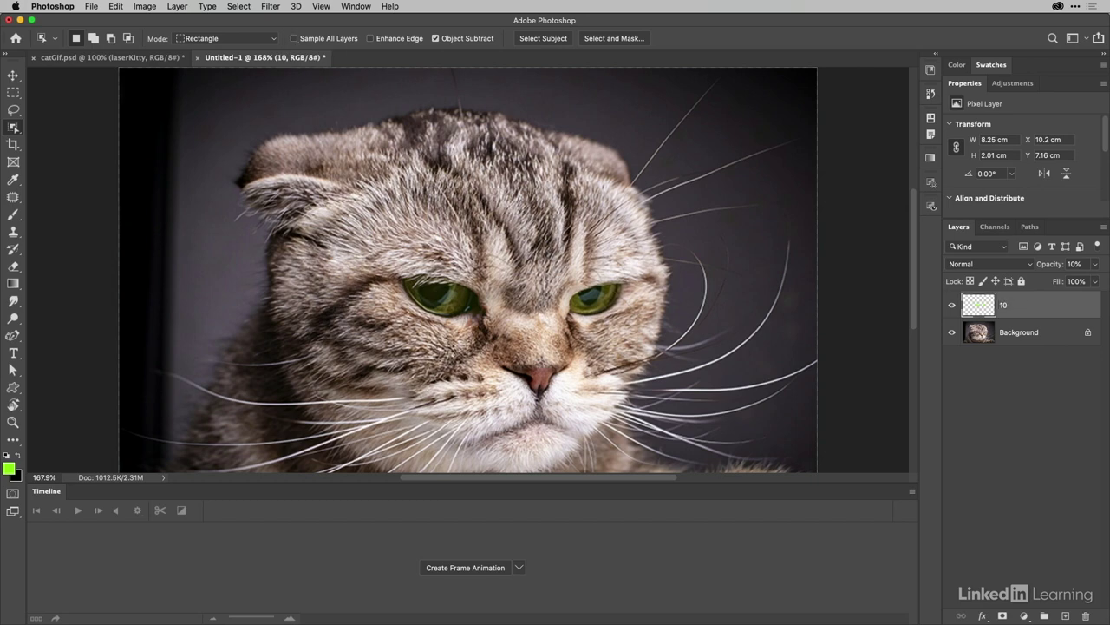
- Duplicate the layer into copies renamed 20, 30 and 40
{"action": "key", "text": "super+j"}
{"action": "double_click", "coordinate": [1015, 305]}
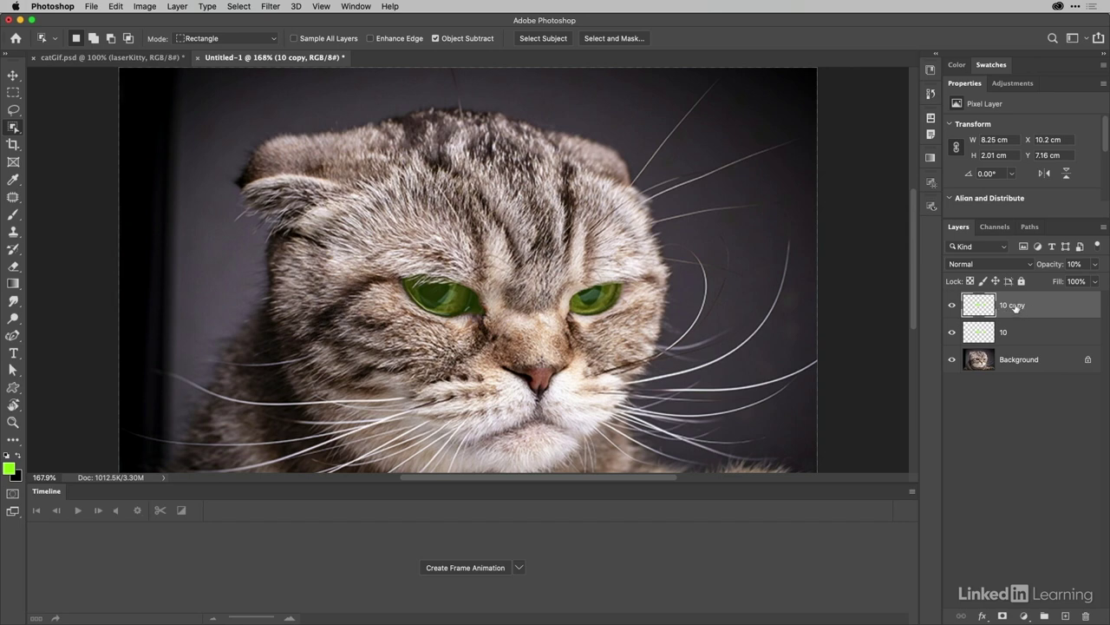
{"action": "type", "text": "20"}
{"action": "key", "text": "Return"}
{"action": "key", "text": "super+j"}
{"action": "key", "text": "super+j"}
{"action": "key", "text": "super+j"}
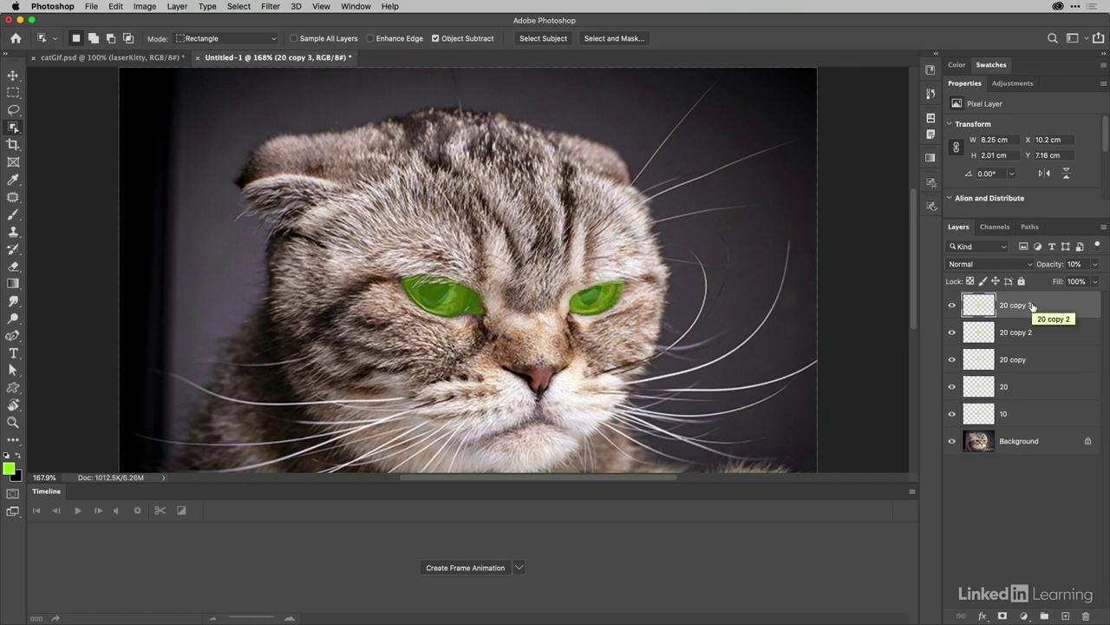
{"action": "double_click", "coordinate": [1011, 359]}
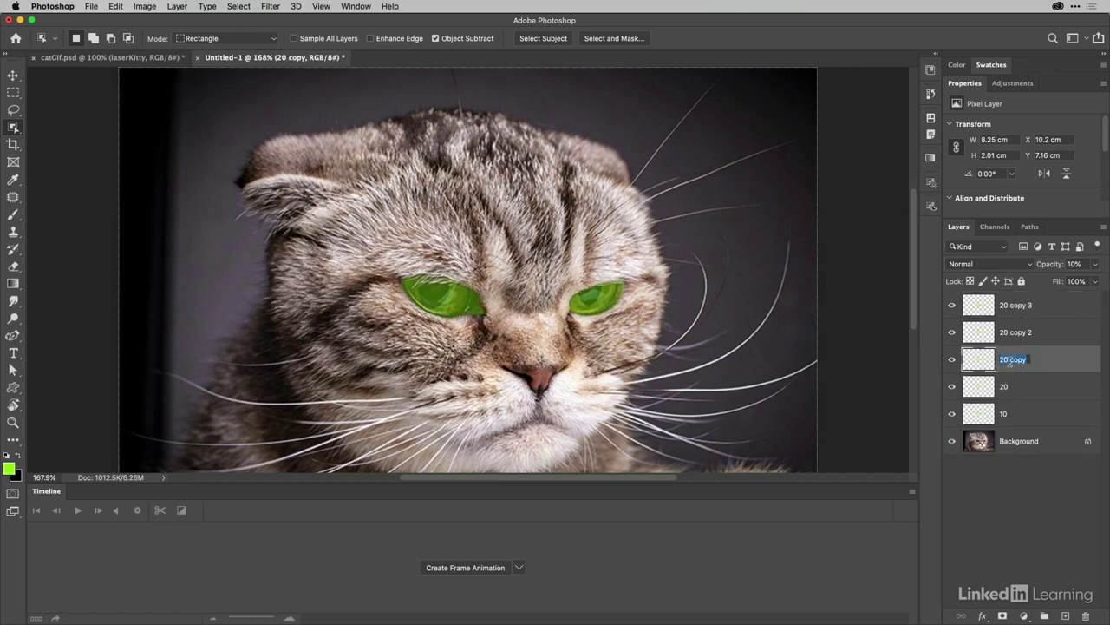
{"action": "type", "text": "30"}
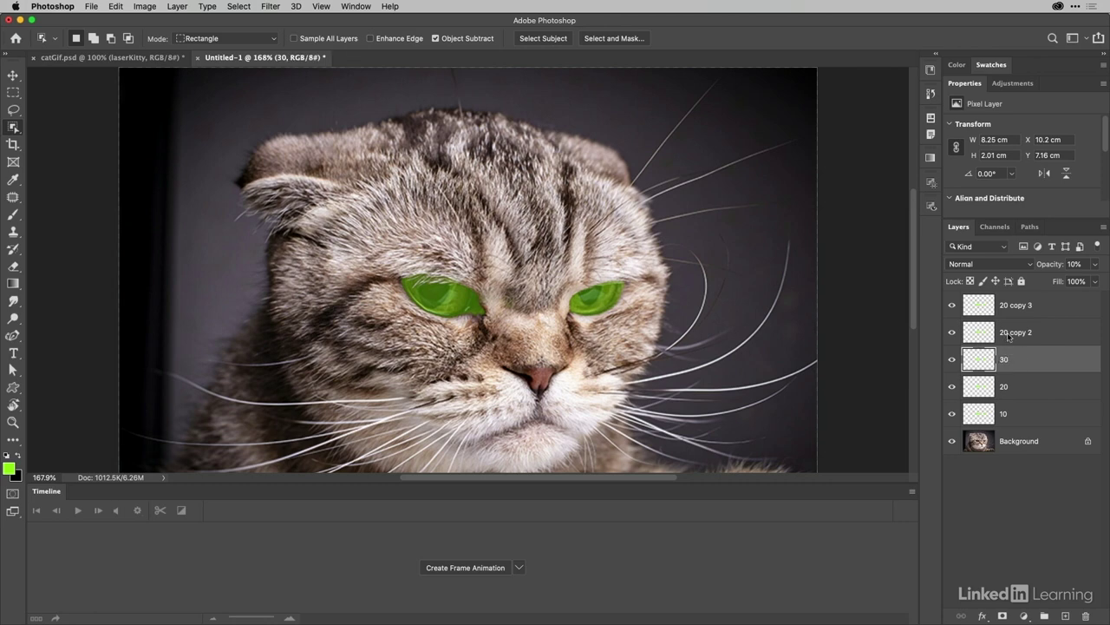
{"action": "double_click", "coordinate": [1008, 333]}
{"action": "type", "text": "40"}
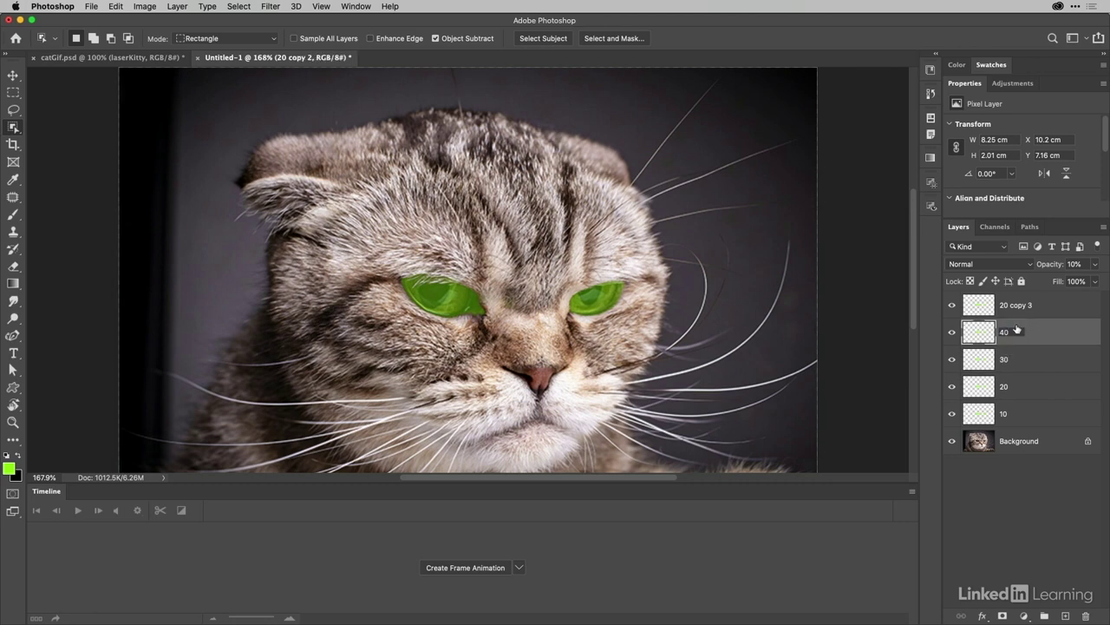
{"action": "double_click", "coordinate": [1006, 305]}
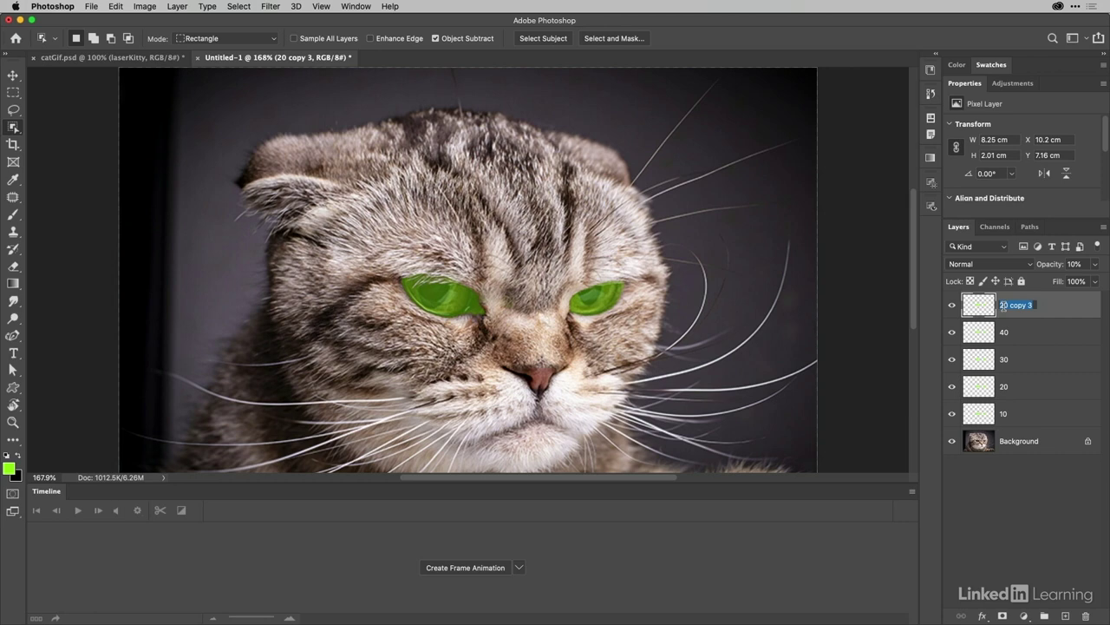
- Name the top layer 50 and set layers 20, 30, 40, 50 to 20%, 30%, 40%, 50% opacity
{"action": "type", "text": "50"}
{"action": "key", "text": "Return"}
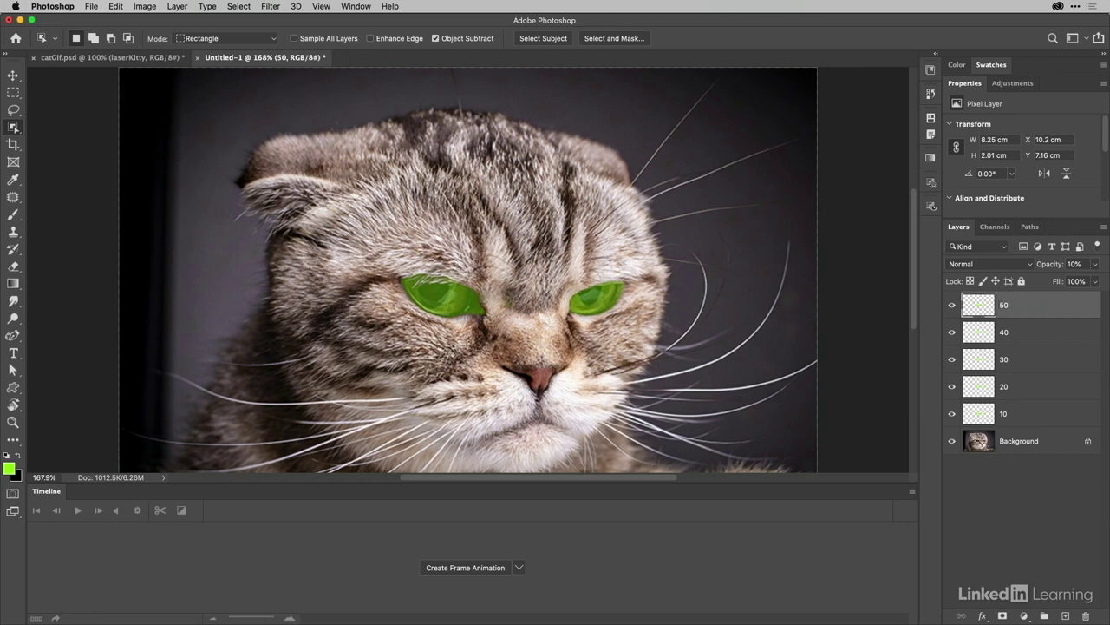
{"action": "left_click", "coordinate": [1022, 392]}
{"action": "left_click", "coordinate": [1075, 264]}
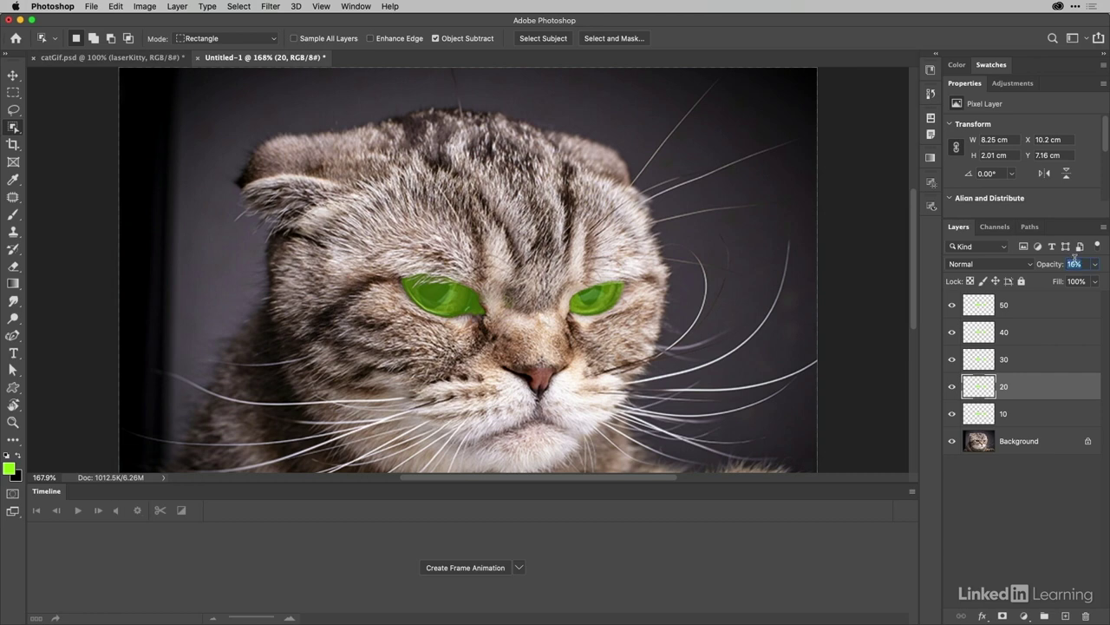
{"action": "type", "text": "20"}
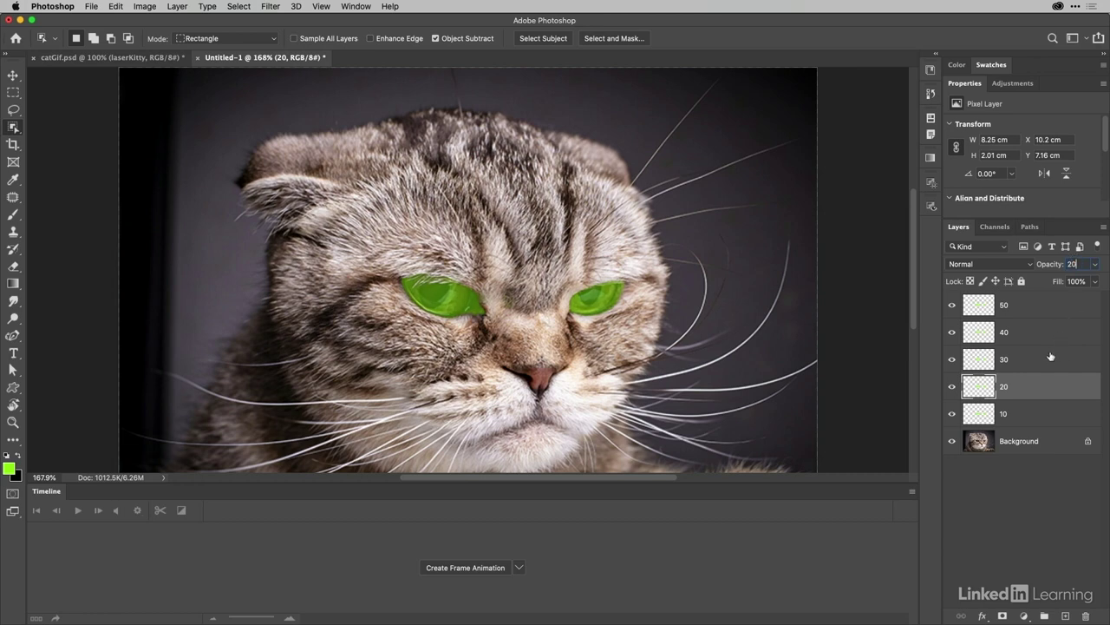
{"action": "left_click", "coordinate": [1050, 357]}
{"action": "type", "text": "30"}
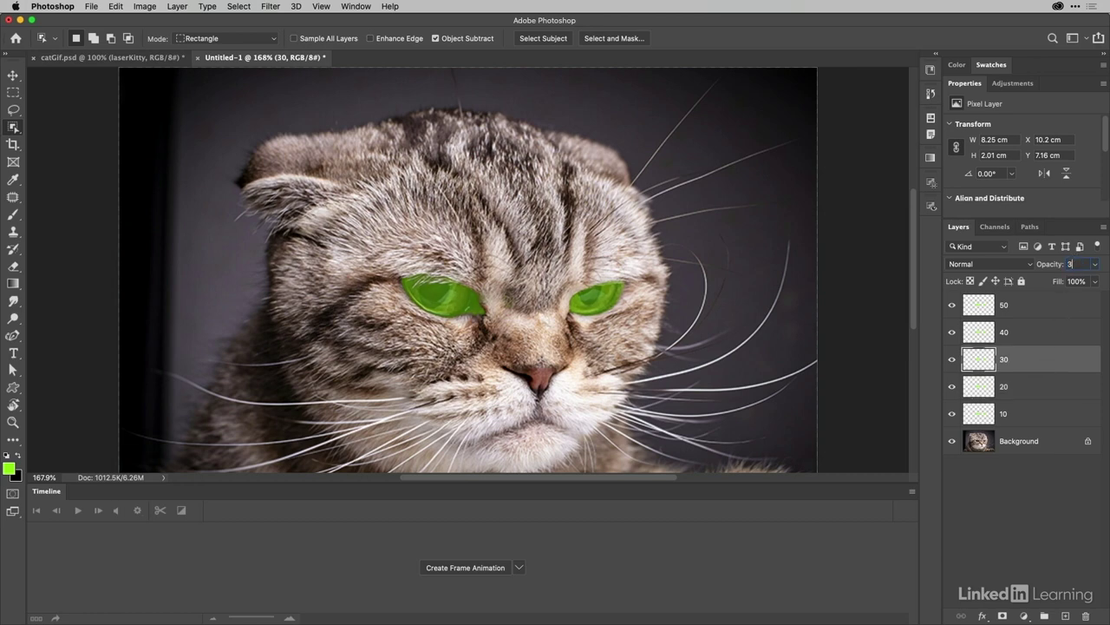
{"action": "left_click", "coordinate": [1029, 333]}
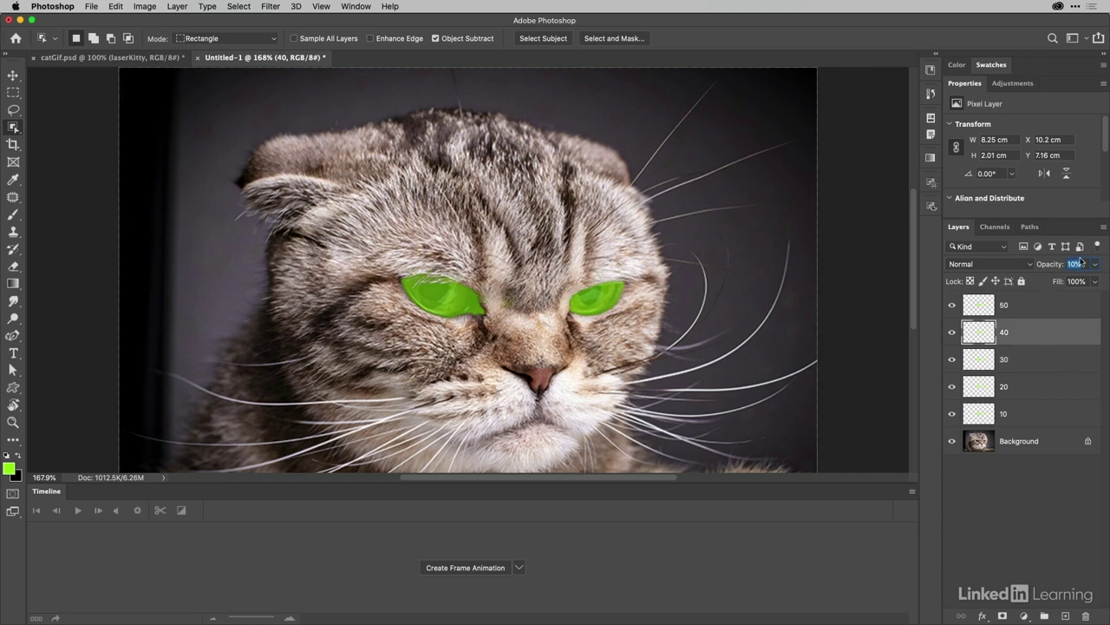
{"action": "type", "text": "40"}
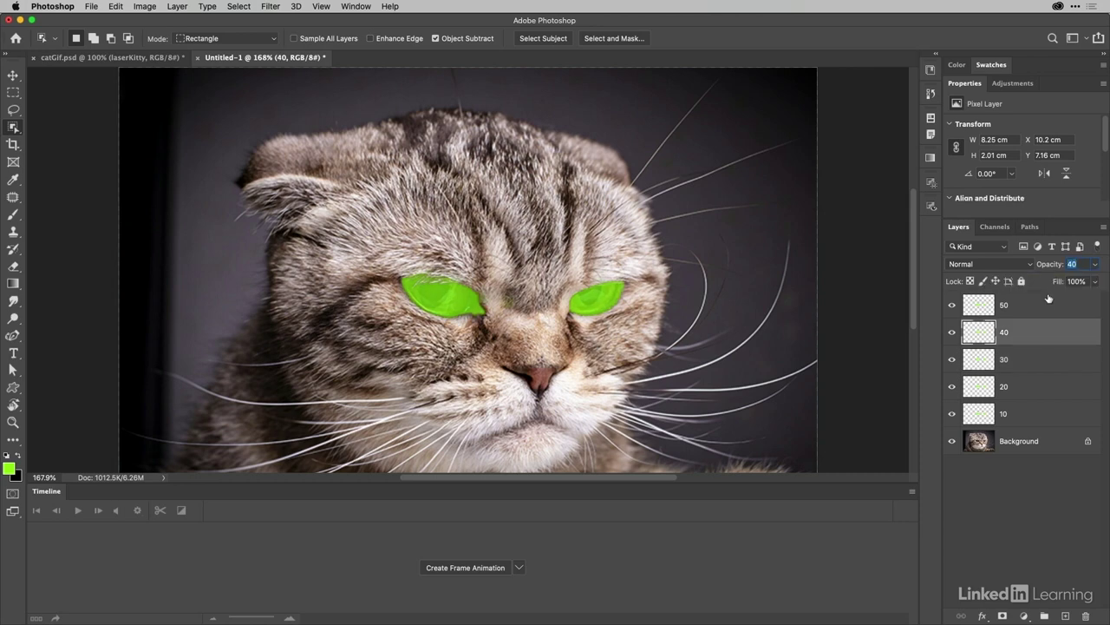
{"action": "left_click", "coordinate": [1047, 303]}
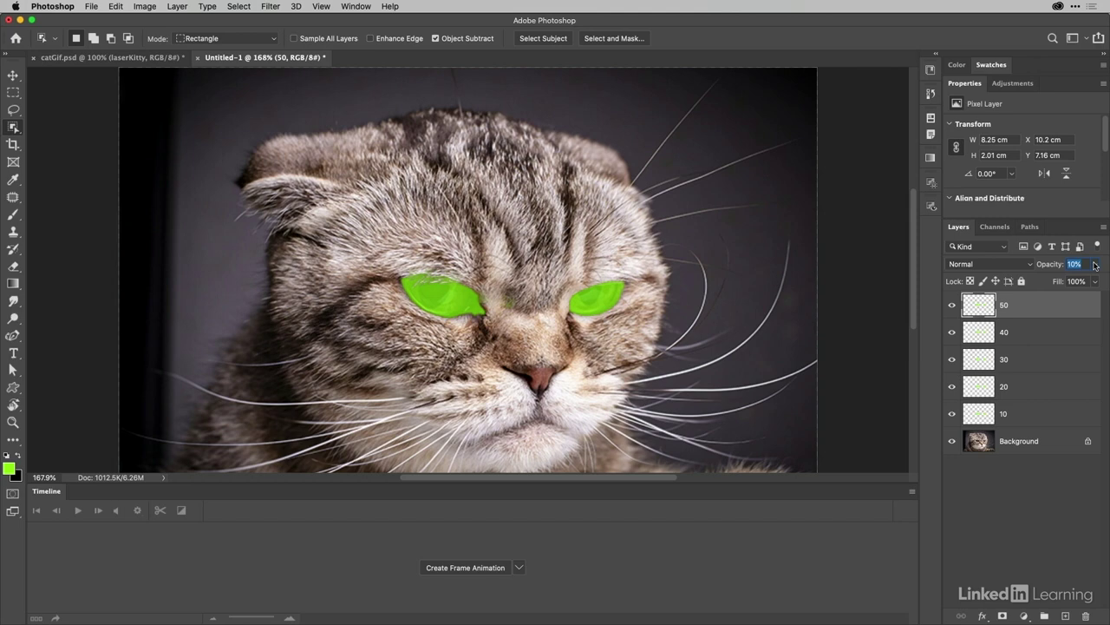
{"action": "type", "text": "50"}
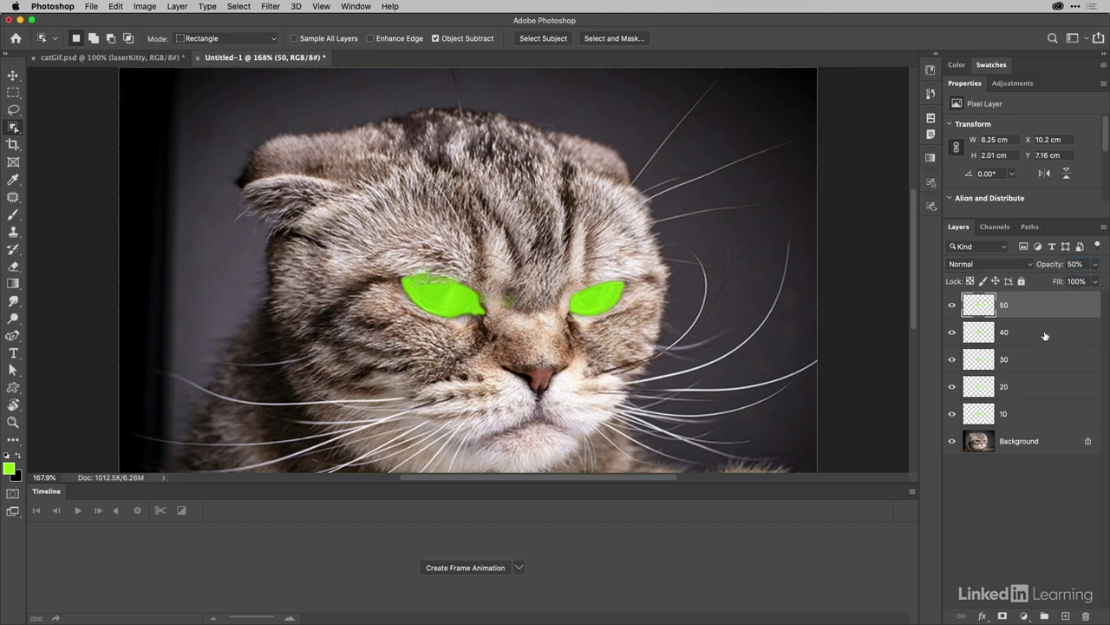
- Hide layers 10 through 50 and duplicate layer 50 as '50 glow'
{"action": "left_click_drag", "start_coordinate": [950, 381], "coordinate": [951, 304]}
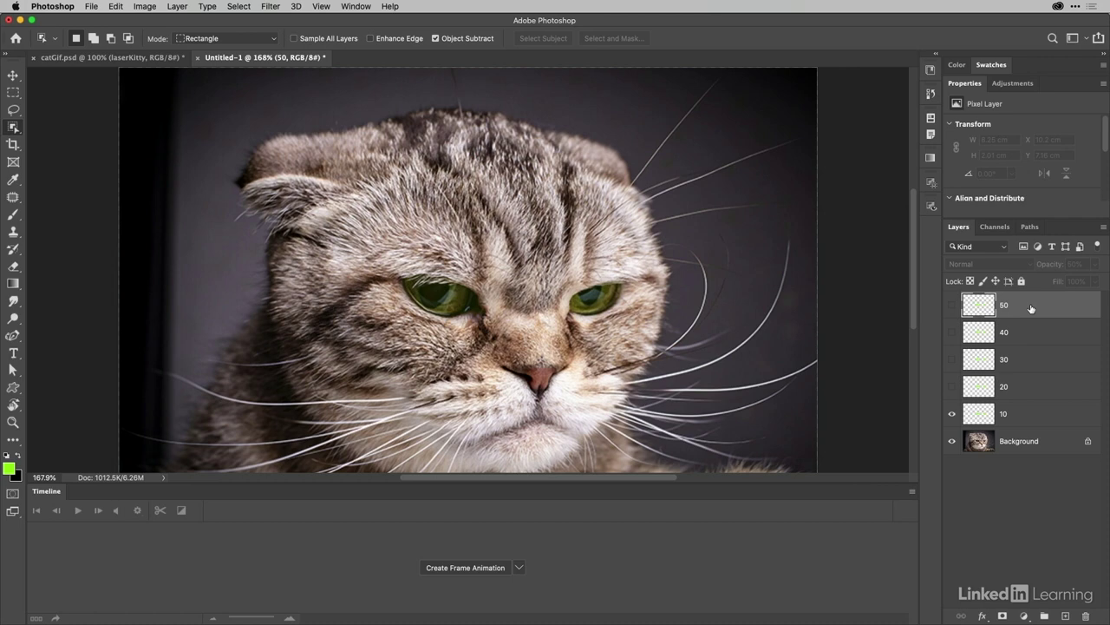
{"action": "left_click", "coordinate": [951, 414]}
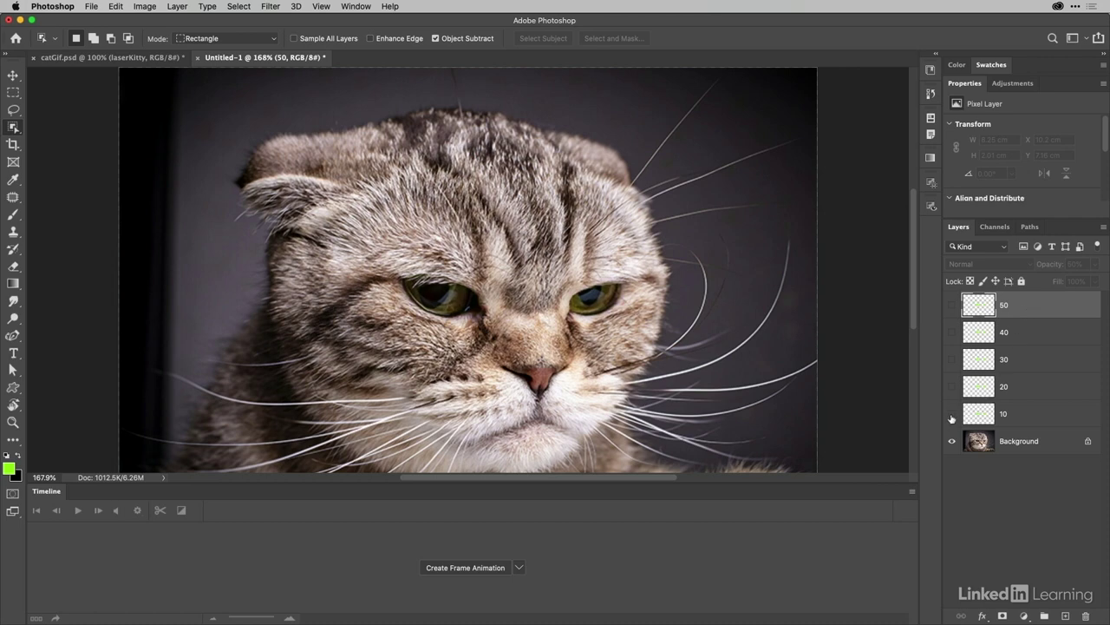
{"action": "key", "text": "super+j"}
{"action": "double_click", "coordinate": [1024, 305]}
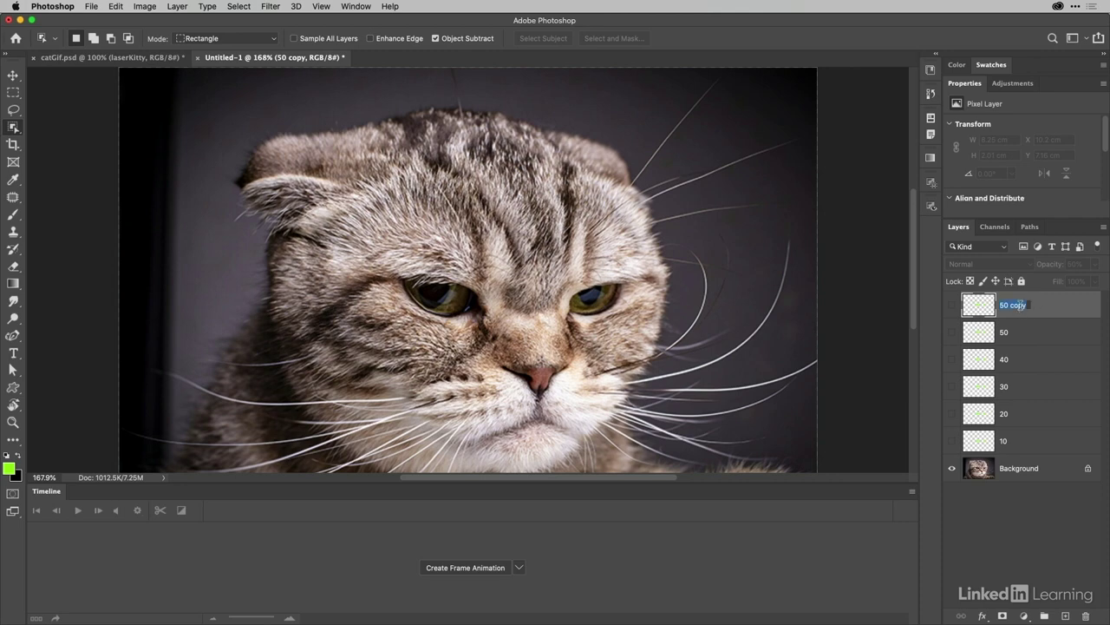
{"action": "type", "text": "50"}
- Enable Outer Glow on the 50 glow layer with a bright green glow colour
{"action": "key", "text": "Return"}
{"action": "double_click", "coordinate": [1074, 306]}
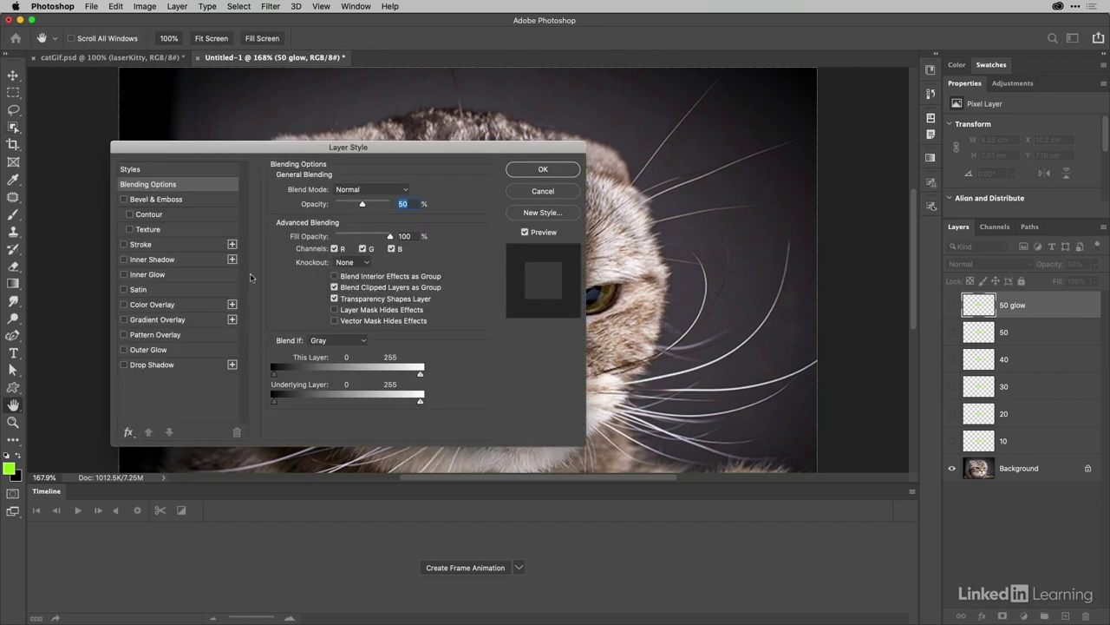
{"action": "left_click", "coordinate": [149, 350]}
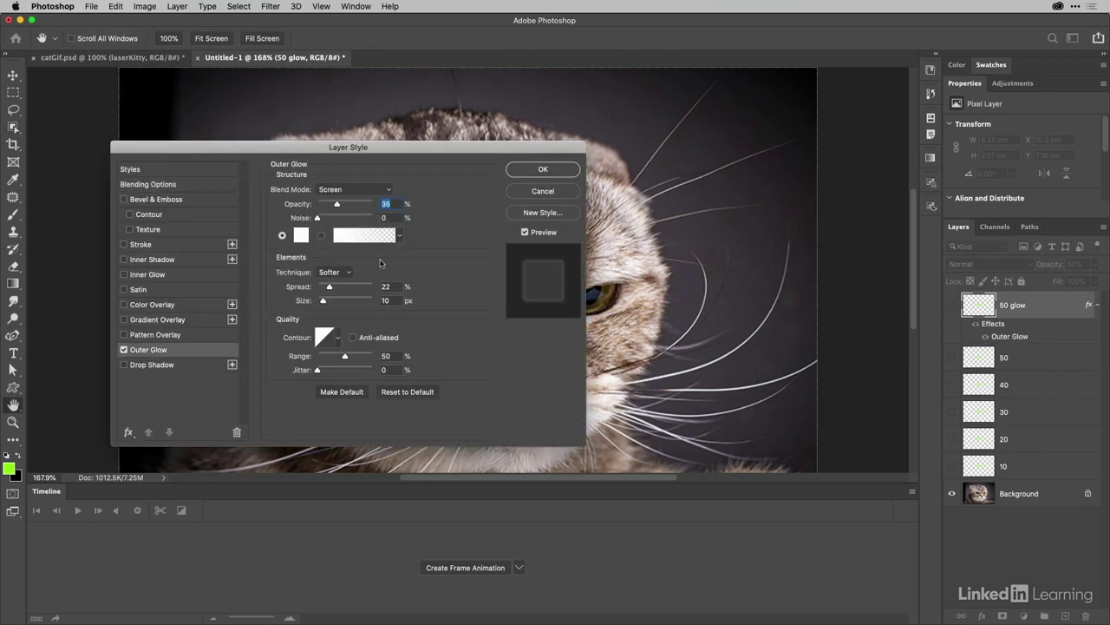
{"action": "left_click", "coordinate": [301, 235]}
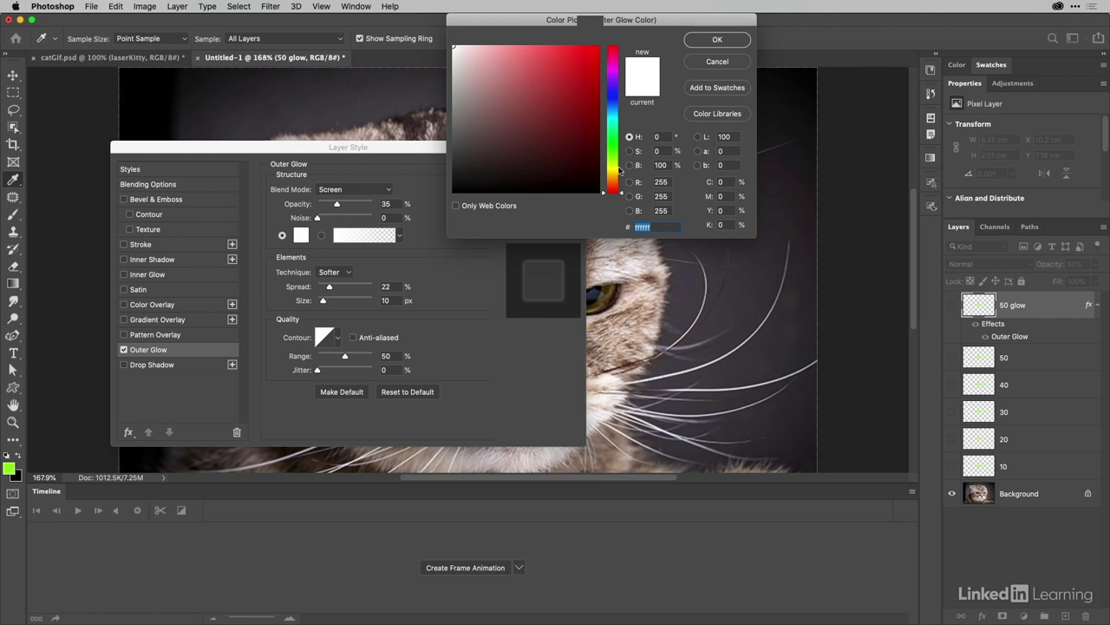
{"action": "left_click", "coordinate": [618, 164]}
{"action": "left_click", "coordinate": [581, 75]}
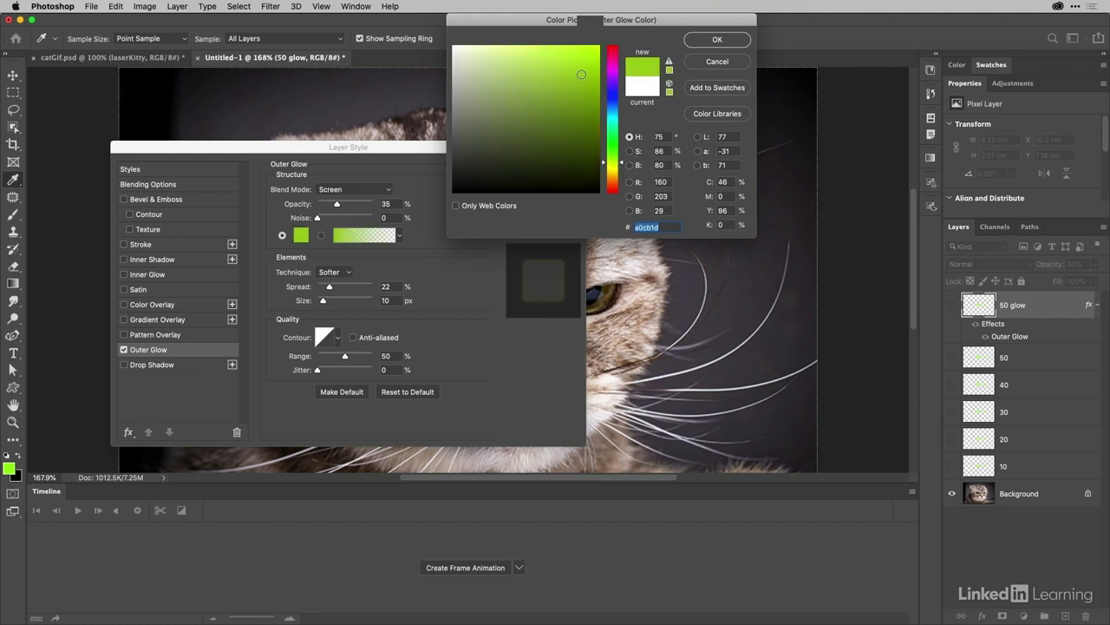
{"action": "left_click", "coordinate": [700, 42]}
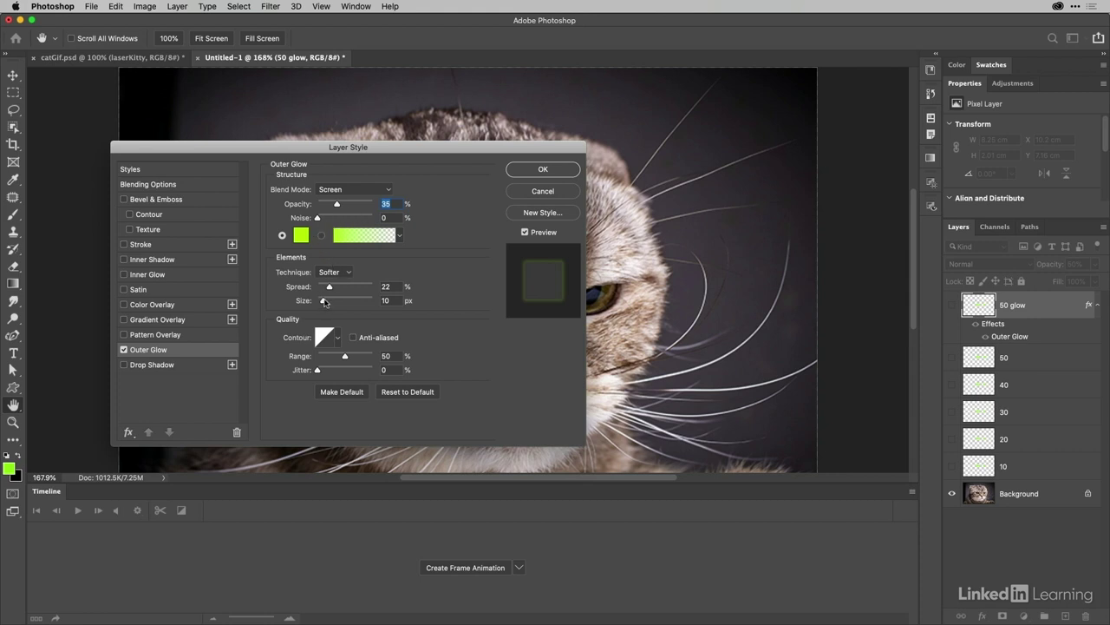
- Set the glow size to 95 px and opacity to 63%, apply it, and add an empty layer
{"action": "left_click_drag", "start_coordinate": [323, 300], "coordinate": [342, 301]}
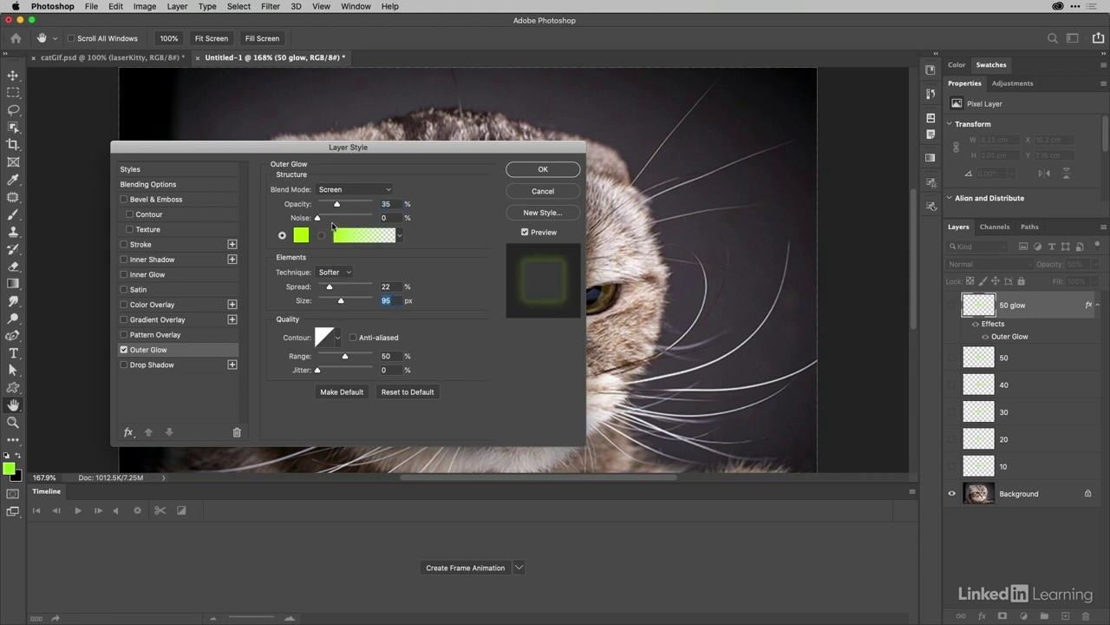
{"action": "left_click_drag", "start_coordinate": [338, 209], "coordinate": [353, 207]}
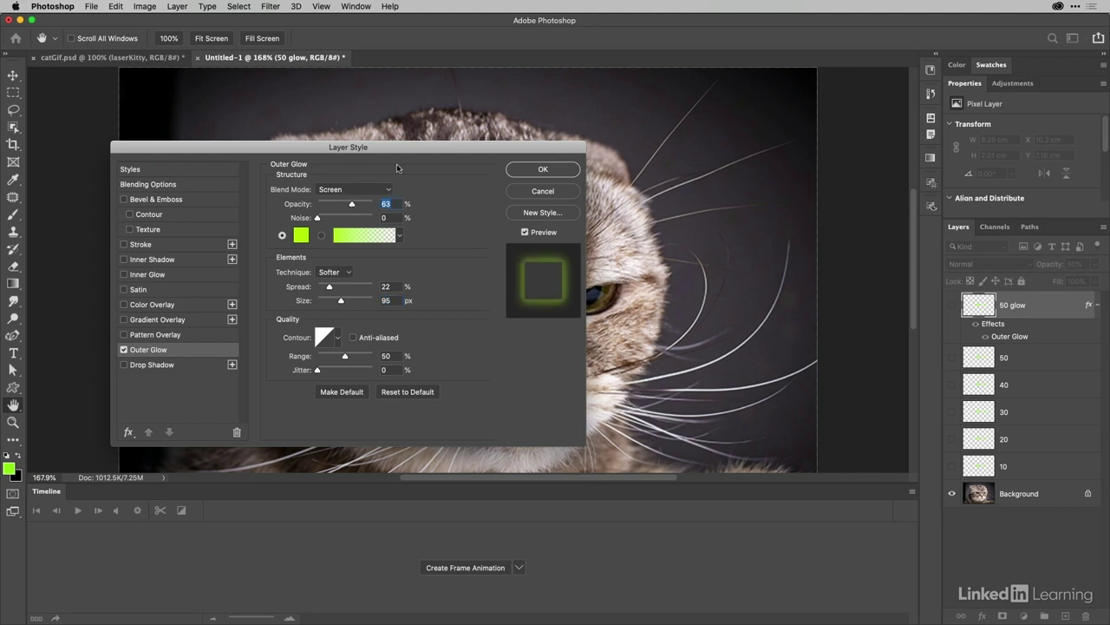
{"action": "left_click_drag", "start_coordinate": [430, 150], "coordinate": [470, 137]}
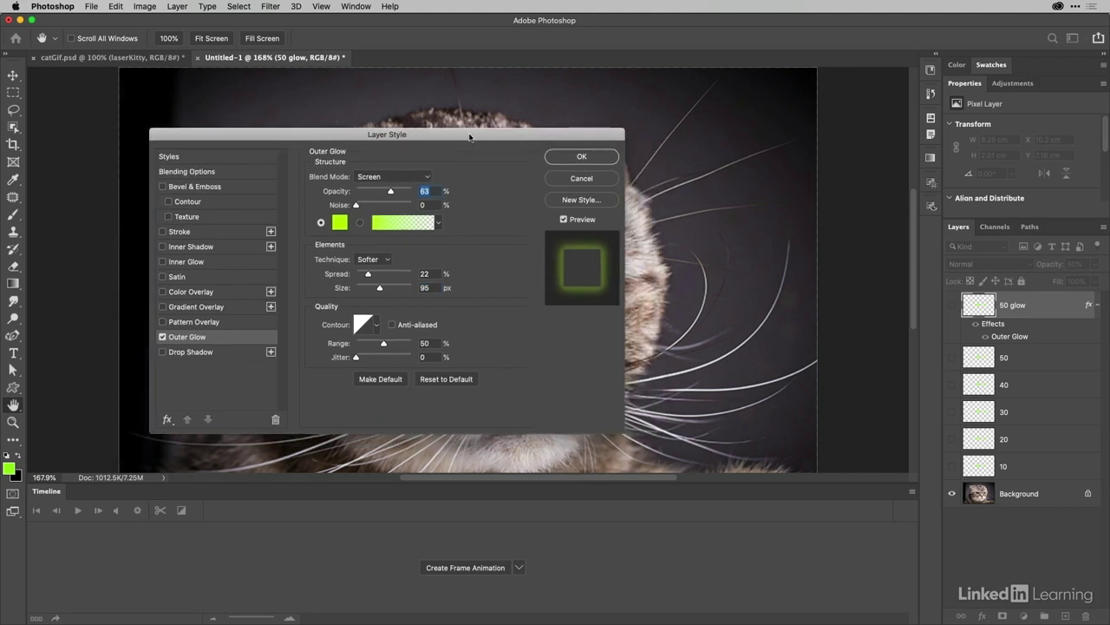
{"action": "left_click", "coordinate": [582, 157]}
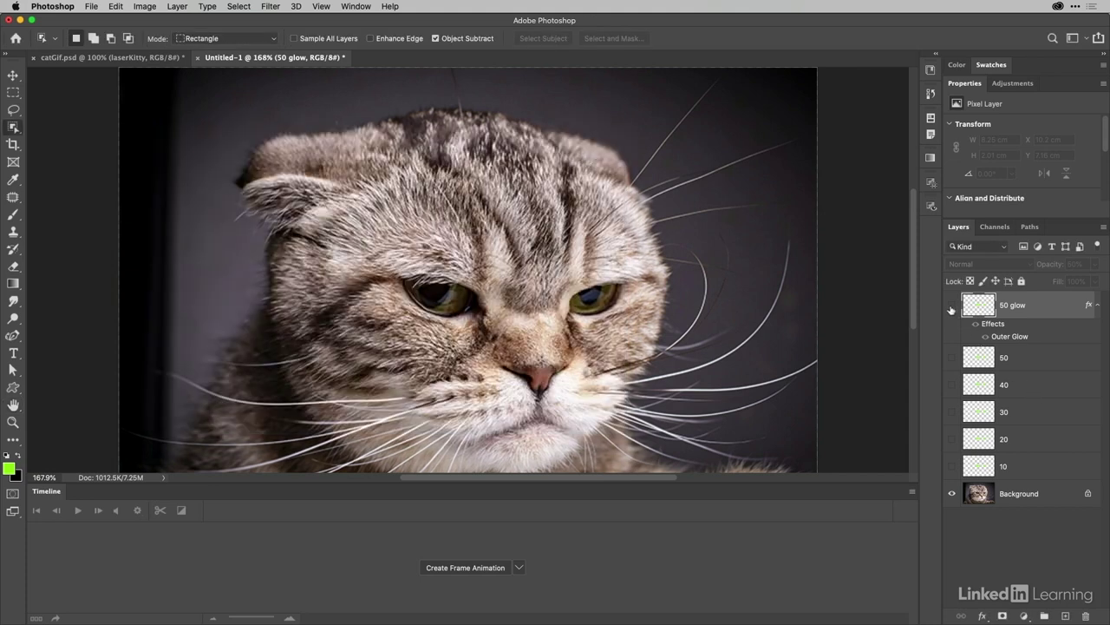
{"action": "left_click", "coordinate": [951, 307]}
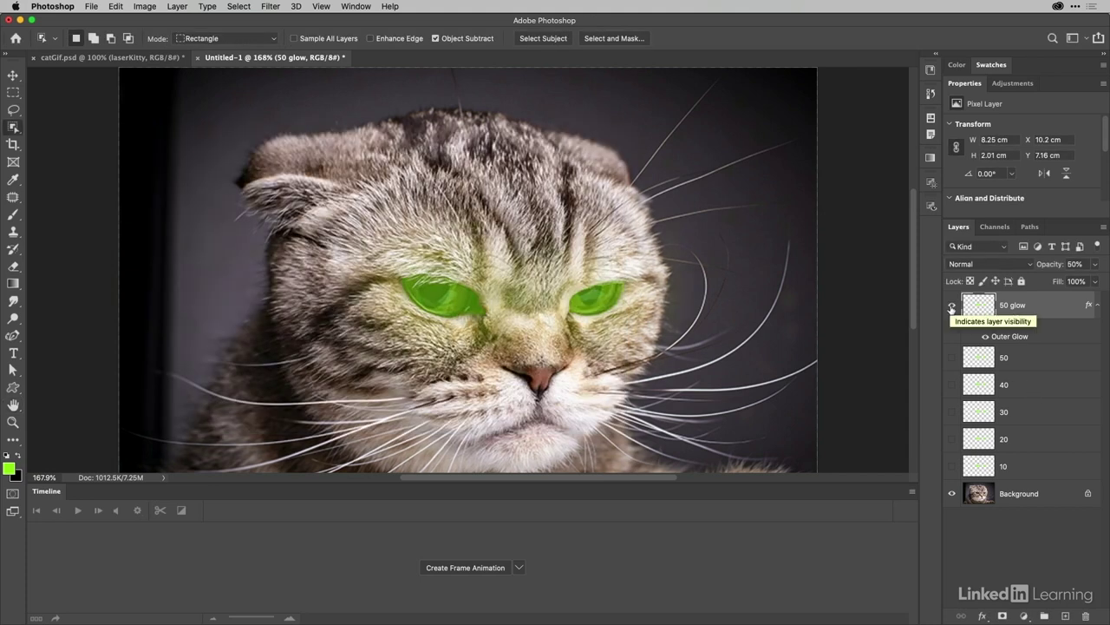
{"action": "left_click", "coordinate": [951, 307]}
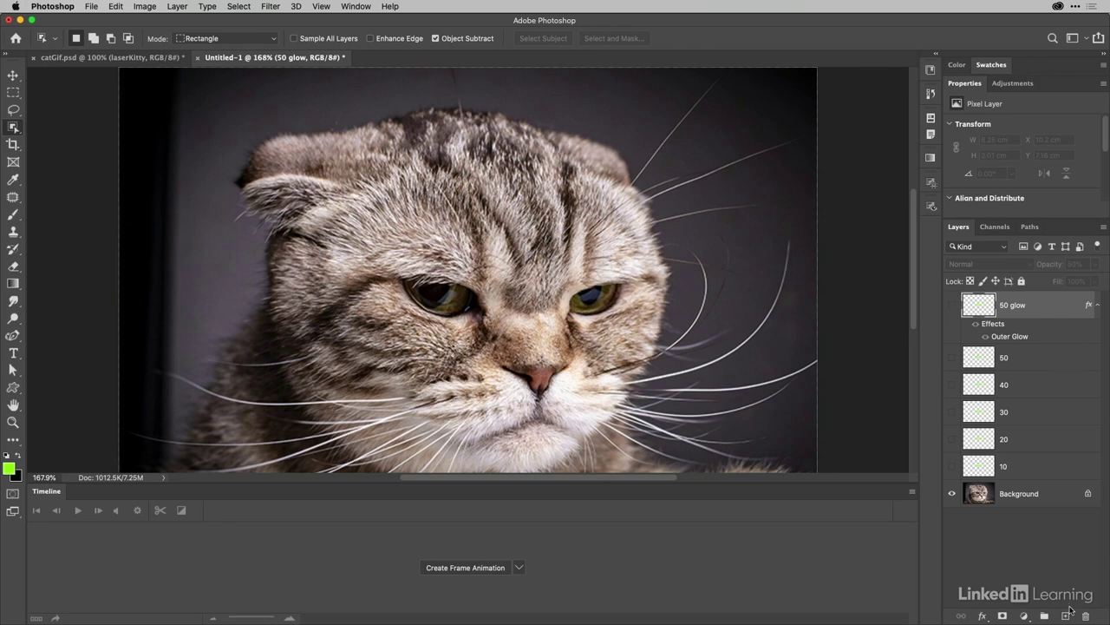
{"action": "left_click", "coordinate": [1066, 615]}
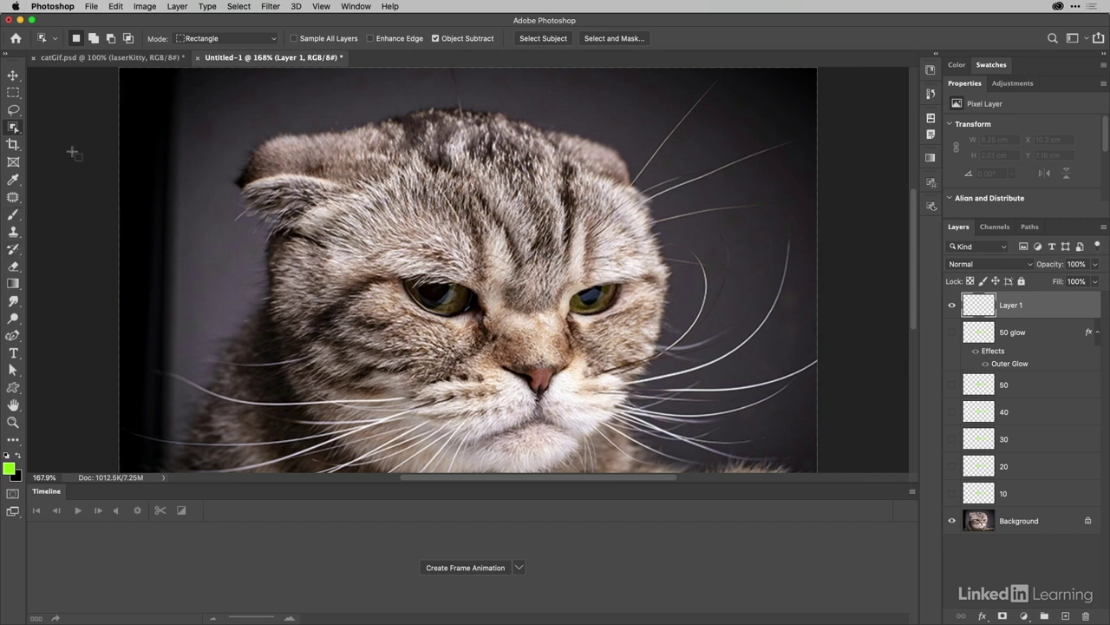
- Draw a triangular beam path from the right eye, pulling its corner further down past the photo
{"action": "key", "text": "p"}
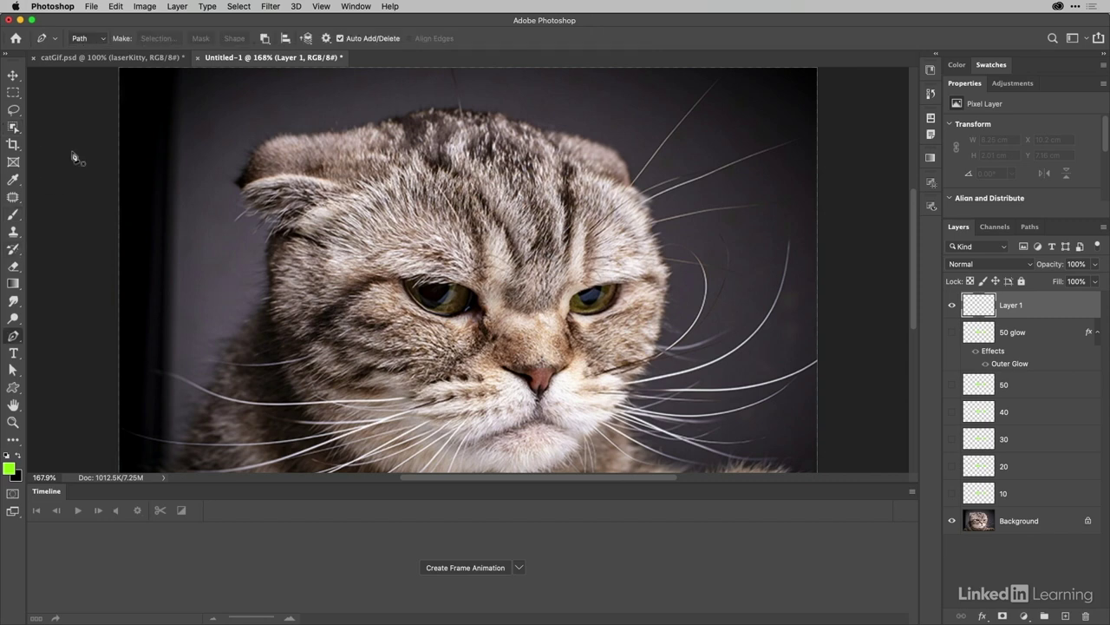
{"action": "key", "text": "super+minus"}
{"action": "key", "text": "super+minus"}
{"action": "key", "text": "super+minus"}
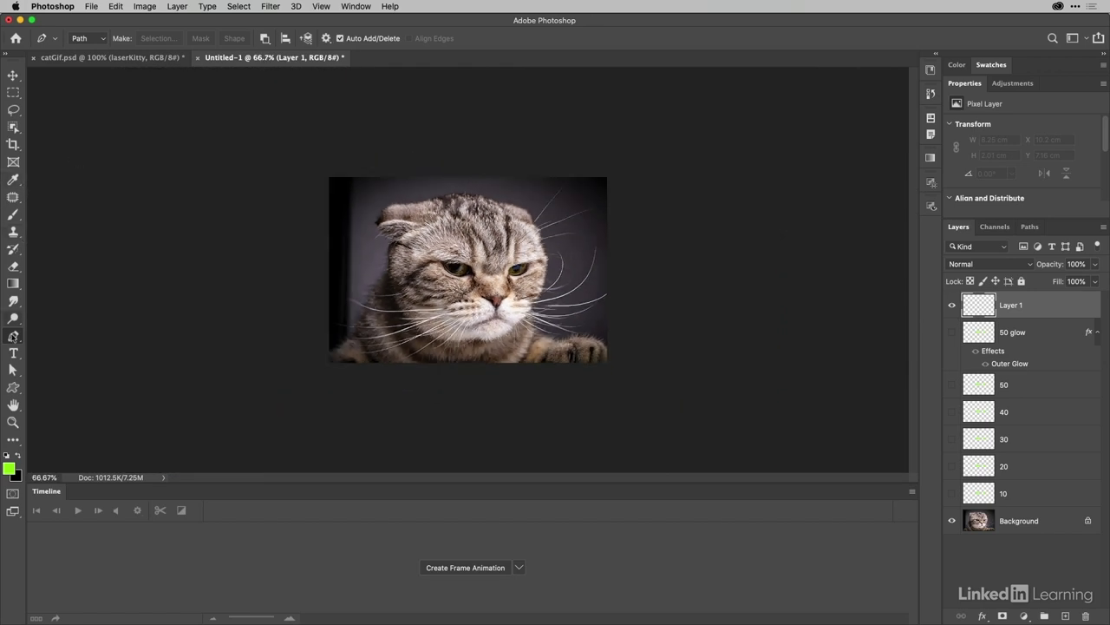
{"action": "left_click", "coordinate": [13, 335]}
{"action": "scroll", "coordinate": [517, 270], "scroll_direction": "up", "scroll_amount": 3}
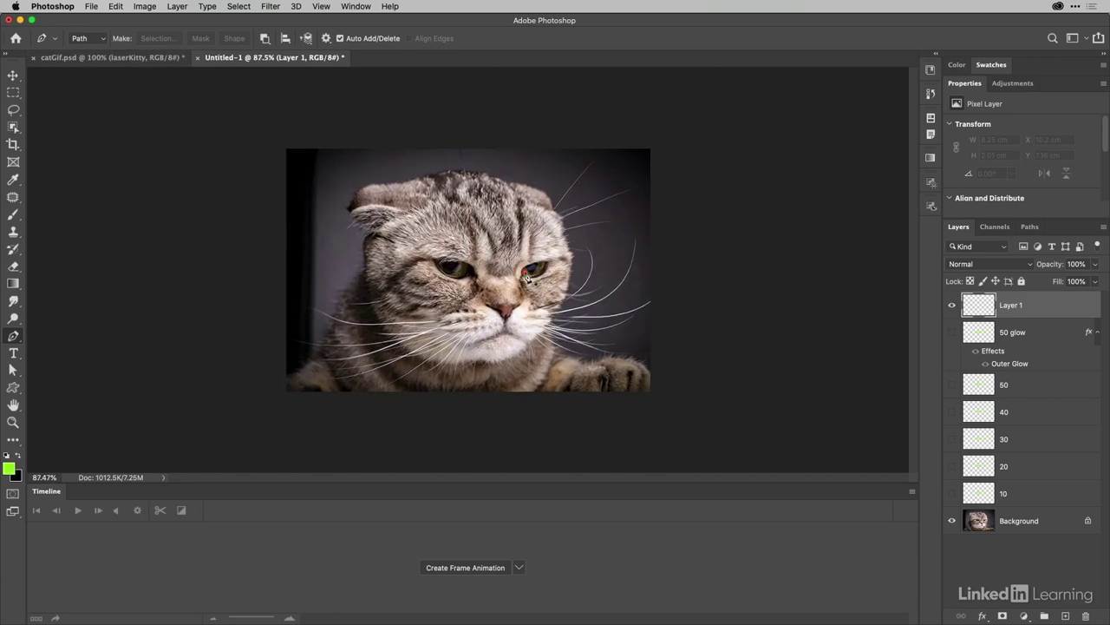
{"action": "left_click", "coordinate": [528, 271]}
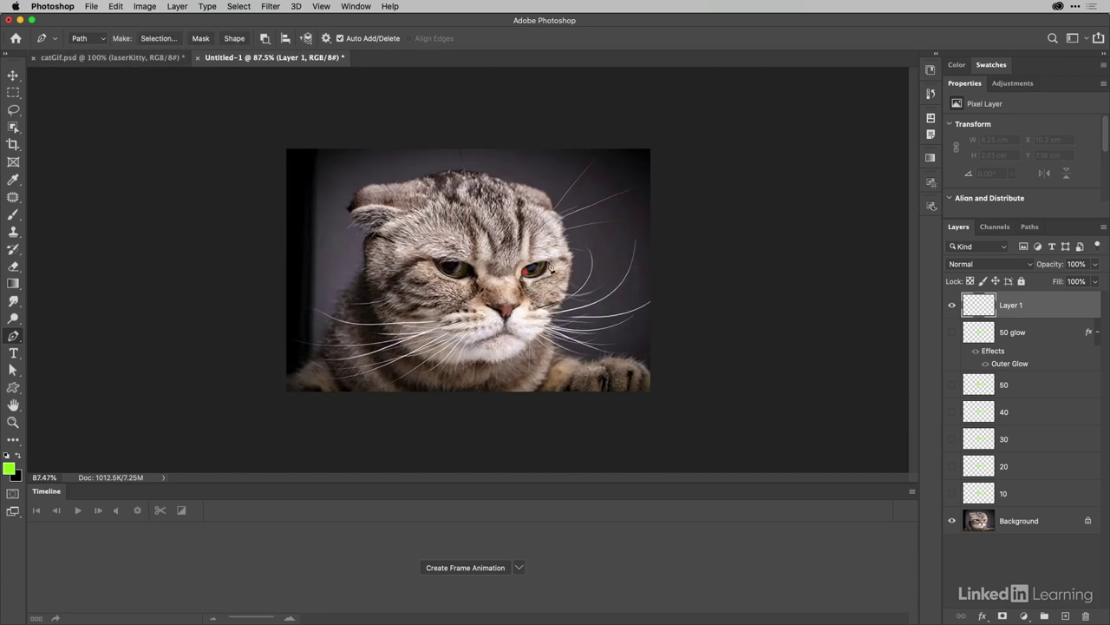
{"action": "left_click", "coordinate": [679, 359]}
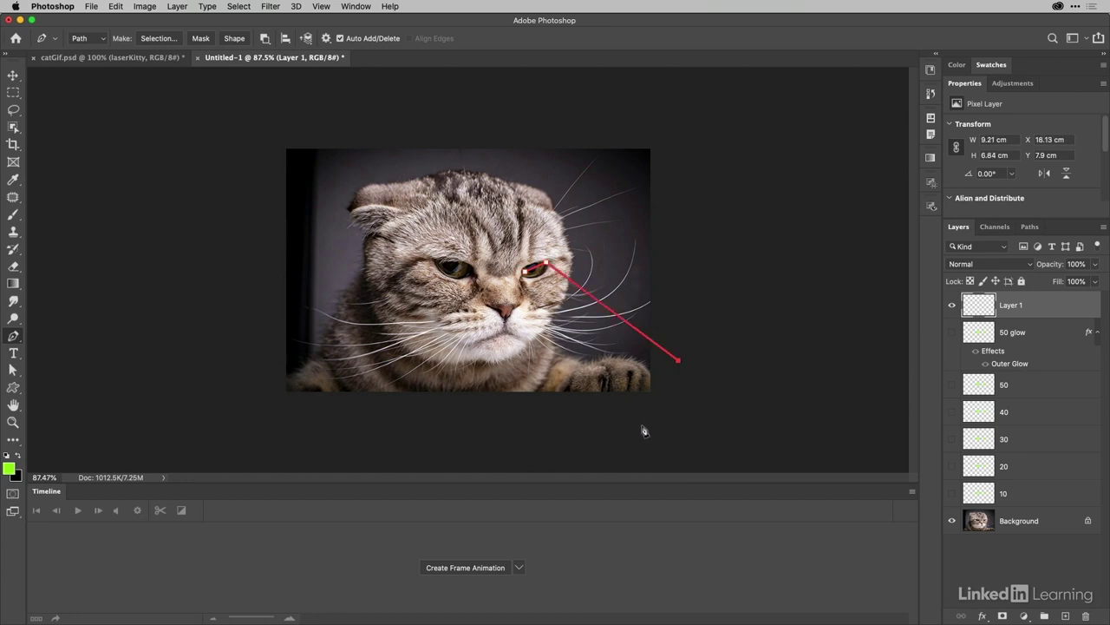
{"action": "left_click", "coordinate": [581, 432]}
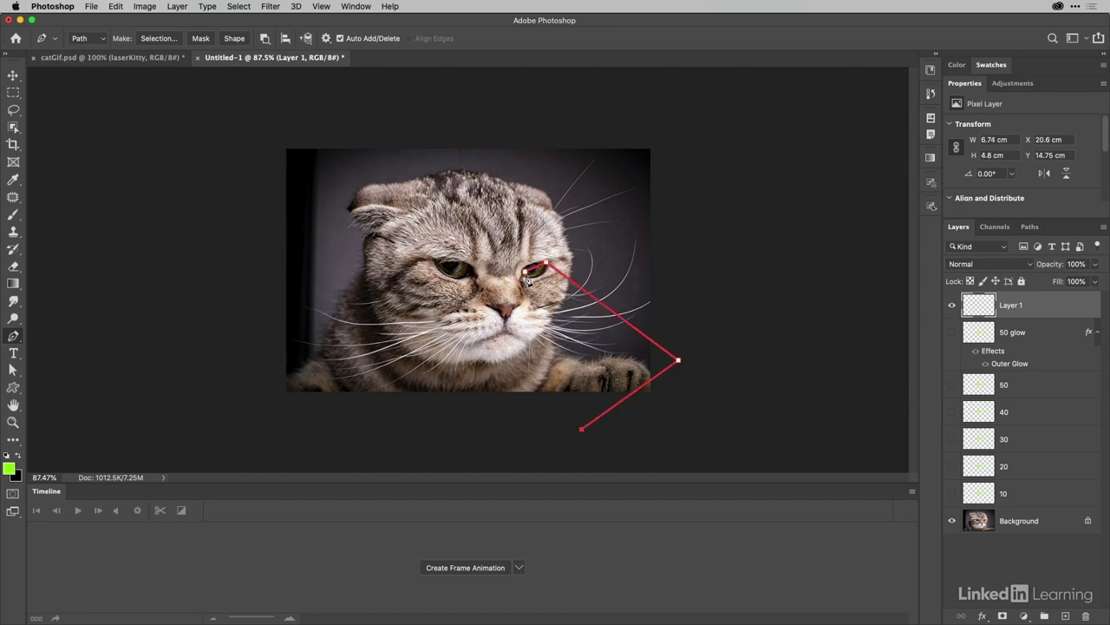
{"action": "left_click", "coordinate": [527, 271]}
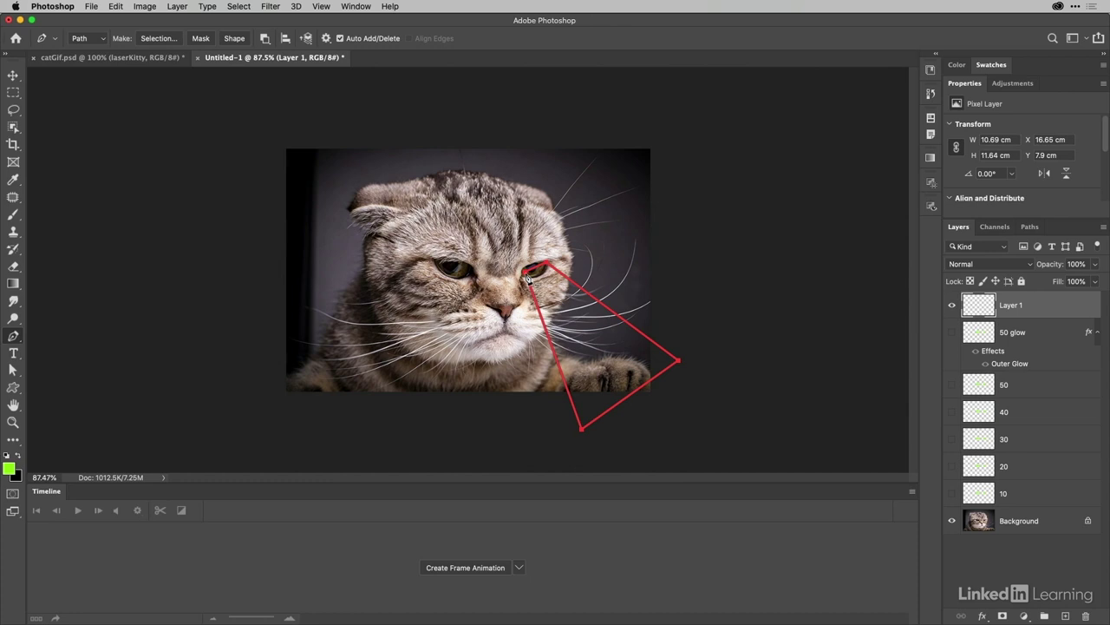
{"action": "key", "text": "a"}
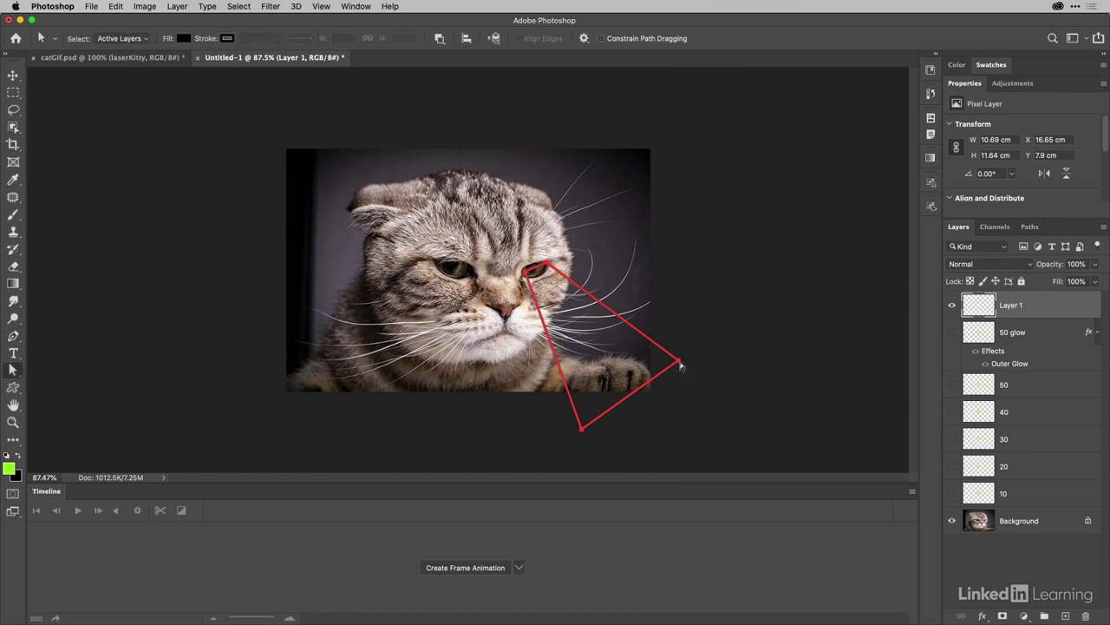
{"action": "mouse_move", "coordinate": [680, 364]}
{"action": "left_mouse_down"}
{"action": "mouse_move", "coordinate": [696, 401]}
{"action": "mouse_move", "coordinate": [687, 379]}
{"action": "left_mouse_up"}
{"action": "key", "text": "super+z"}
{"action": "left_click_drag", "start_coordinate": [680, 366], "coordinate": [710, 431]}
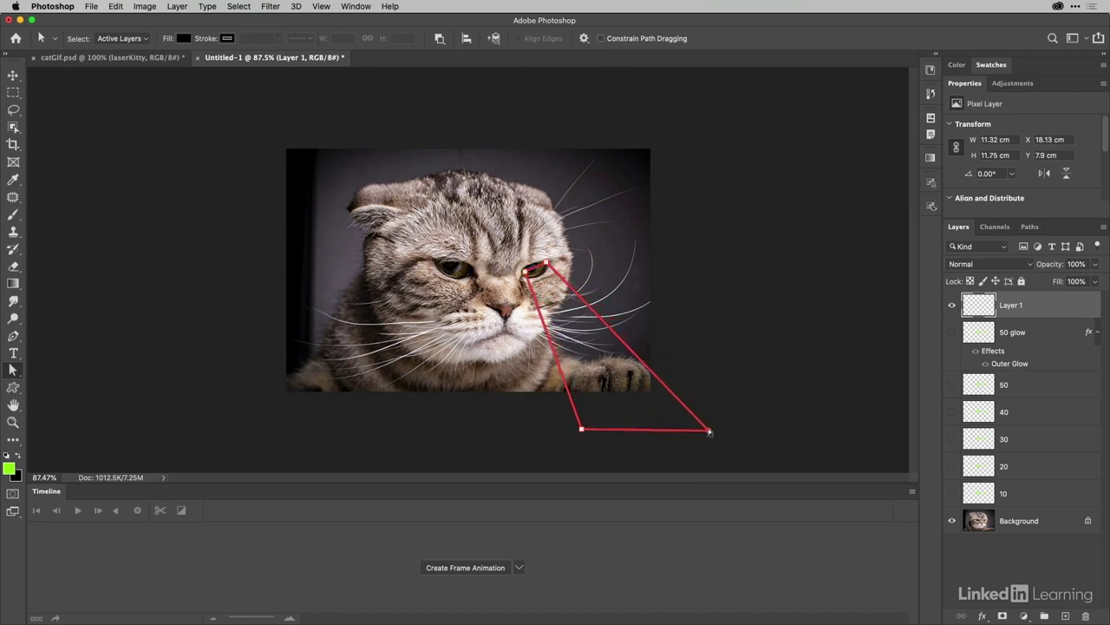
{"action": "left_click", "coordinate": [703, 378]}
- Draw a second beam triangle from the left eye and nudge its tip into the eye
{"action": "key", "text": "p"}
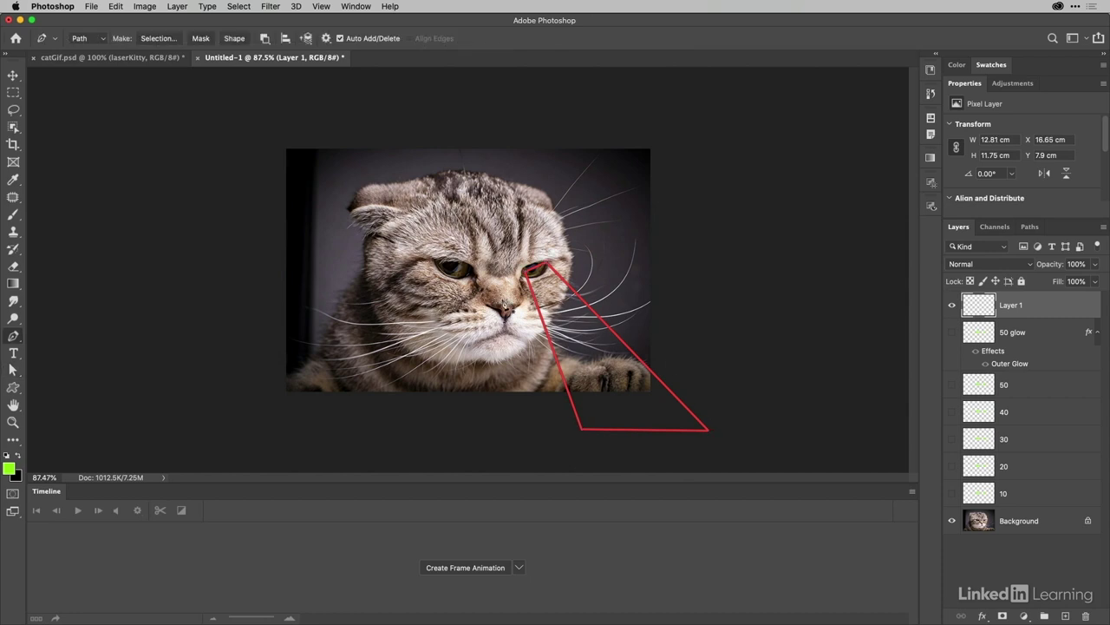
{"action": "left_click", "coordinate": [435, 260]}
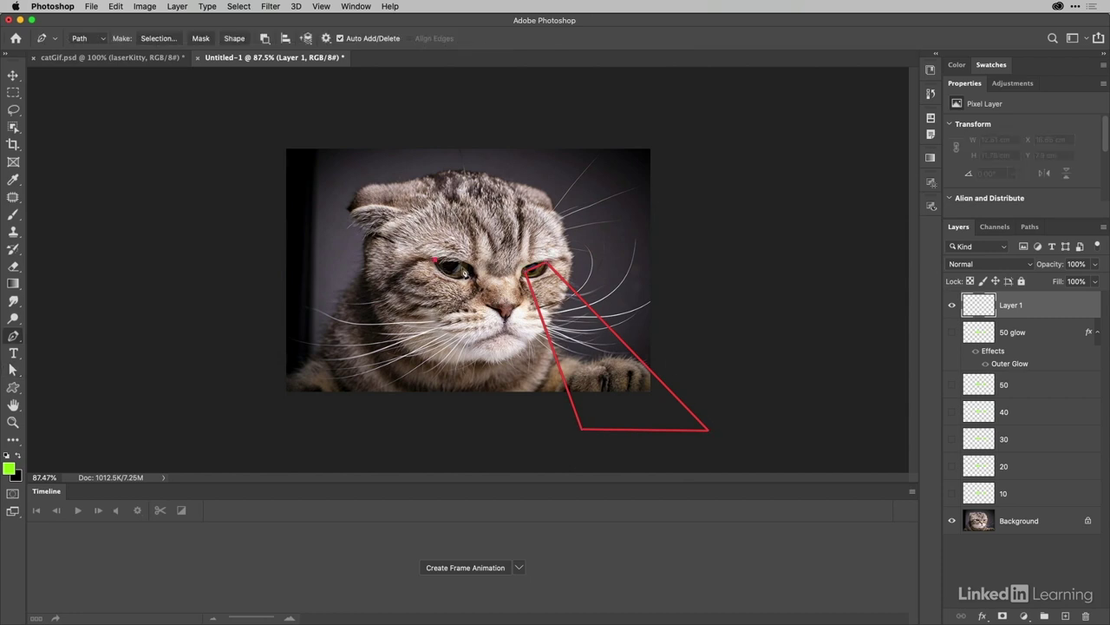
{"action": "left_click", "coordinate": [475, 276]}
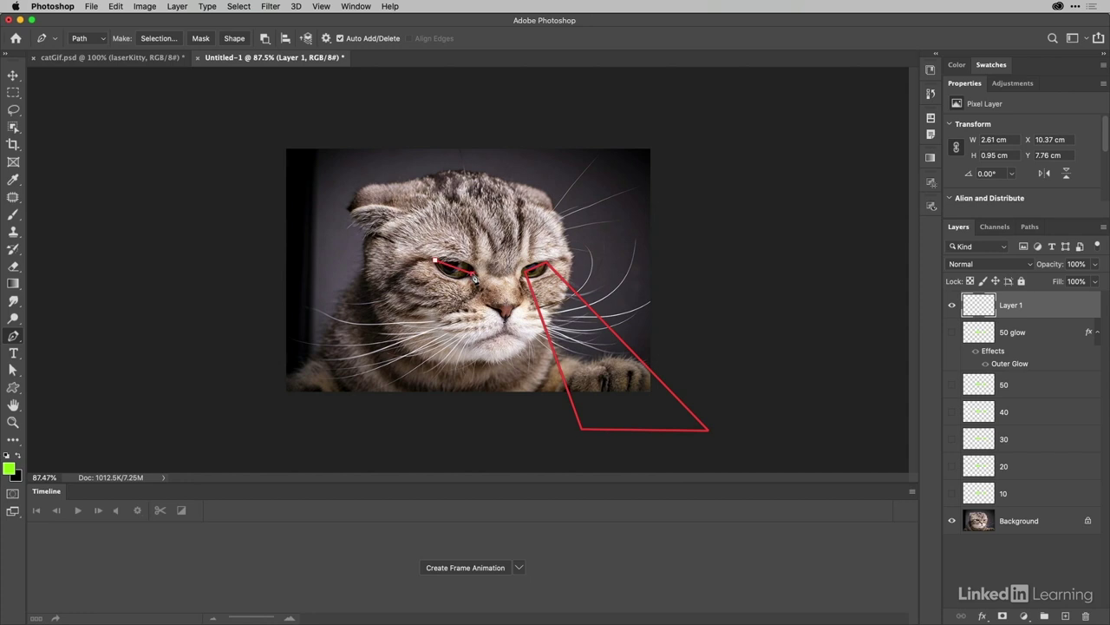
{"action": "left_click", "coordinate": [525, 421]}
{"action": "left_click", "coordinate": [418, 425]}
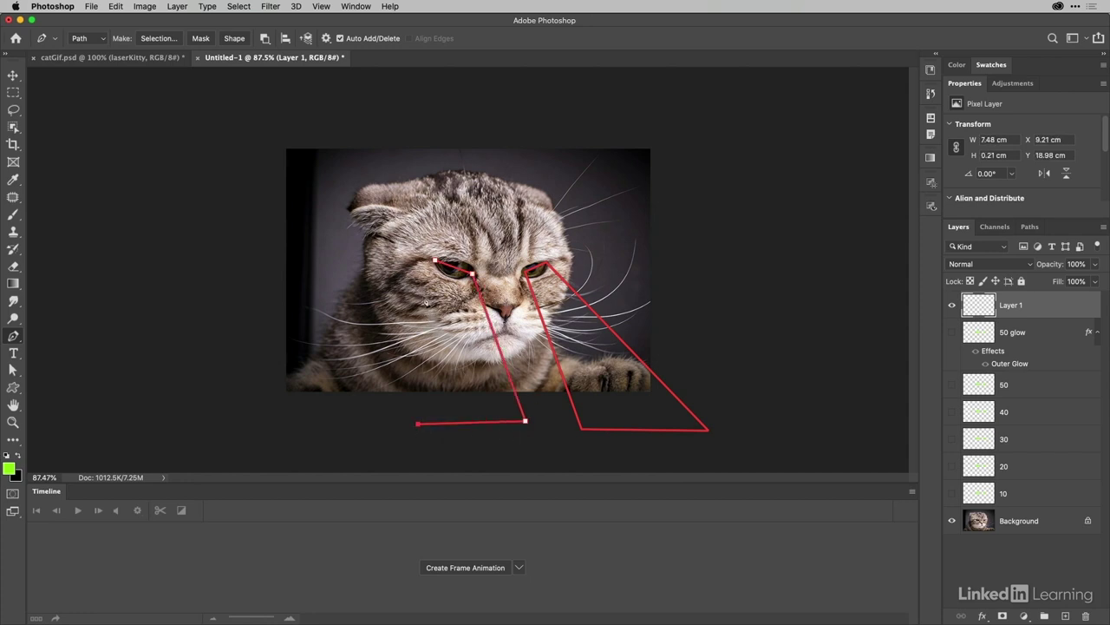
{"action": "left_click", "coordinate": [435, 261]}
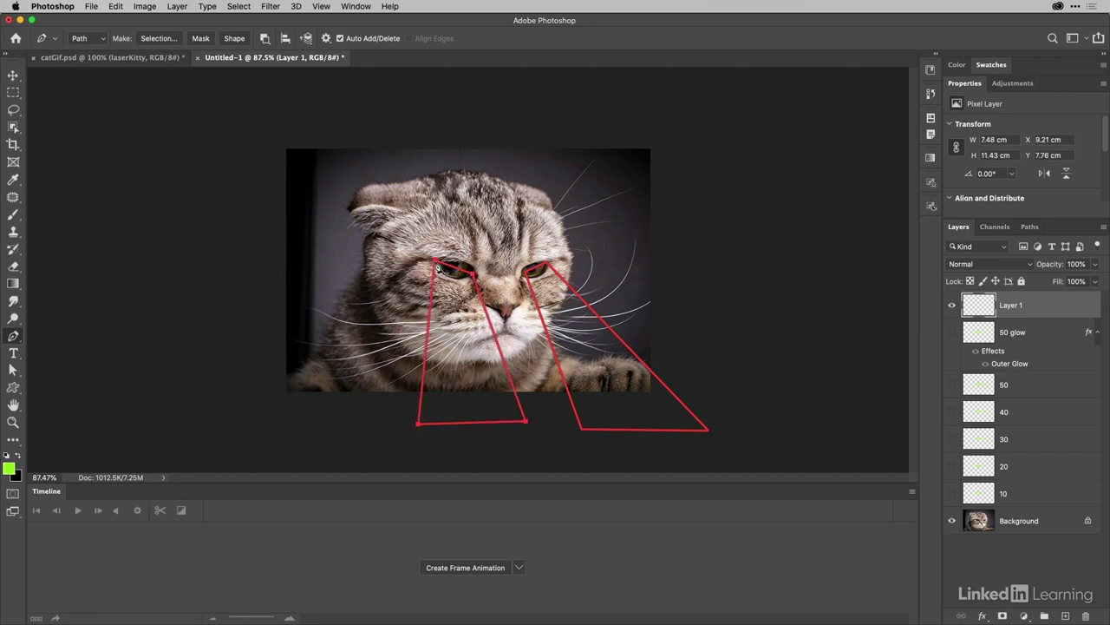
{"action": "key", "text": "a"}
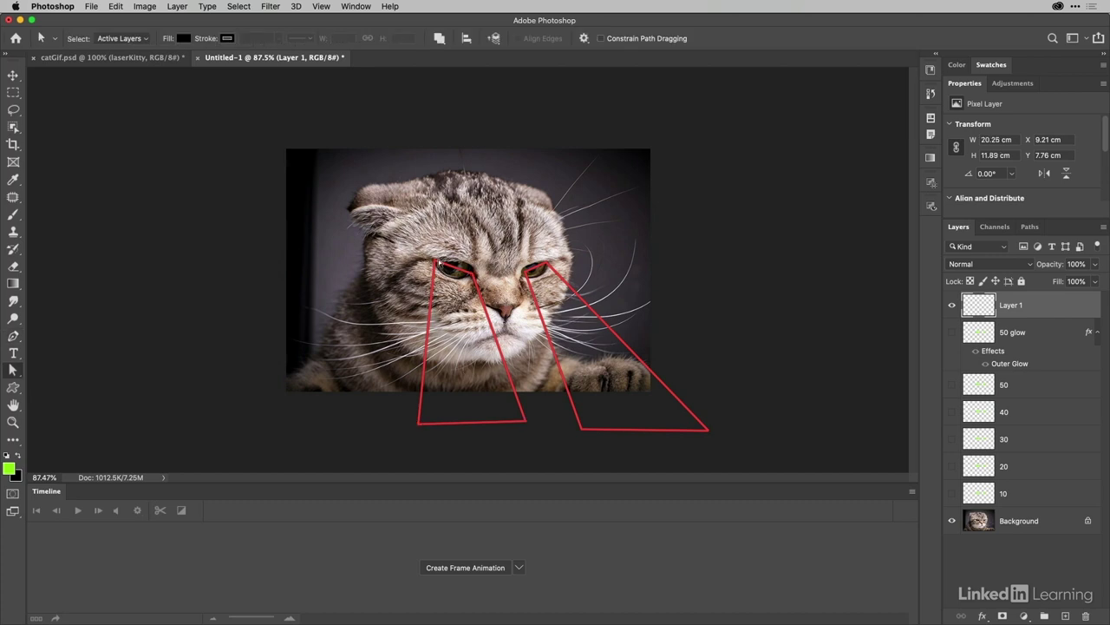
{"action": "left_click", "coordinate": [438, 262]}
{"action": "left_click_drag", "start_coordinate": [435, 259], "coordinate": [440, 264]}
{"action": "key", "text": "super+a"}
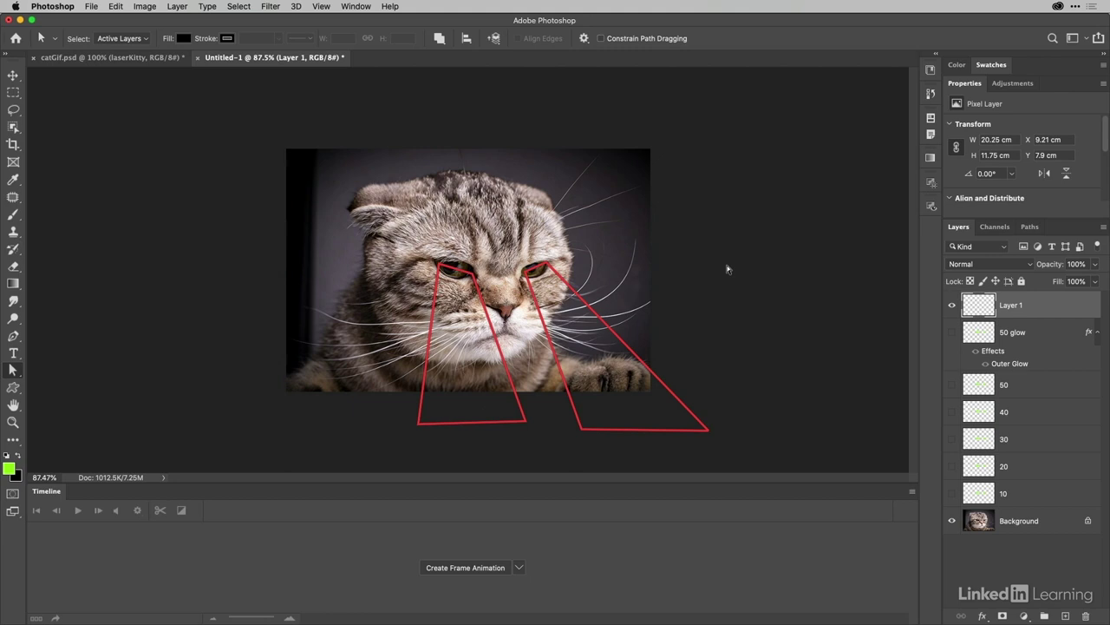
{"action": "key", "text": "v"}
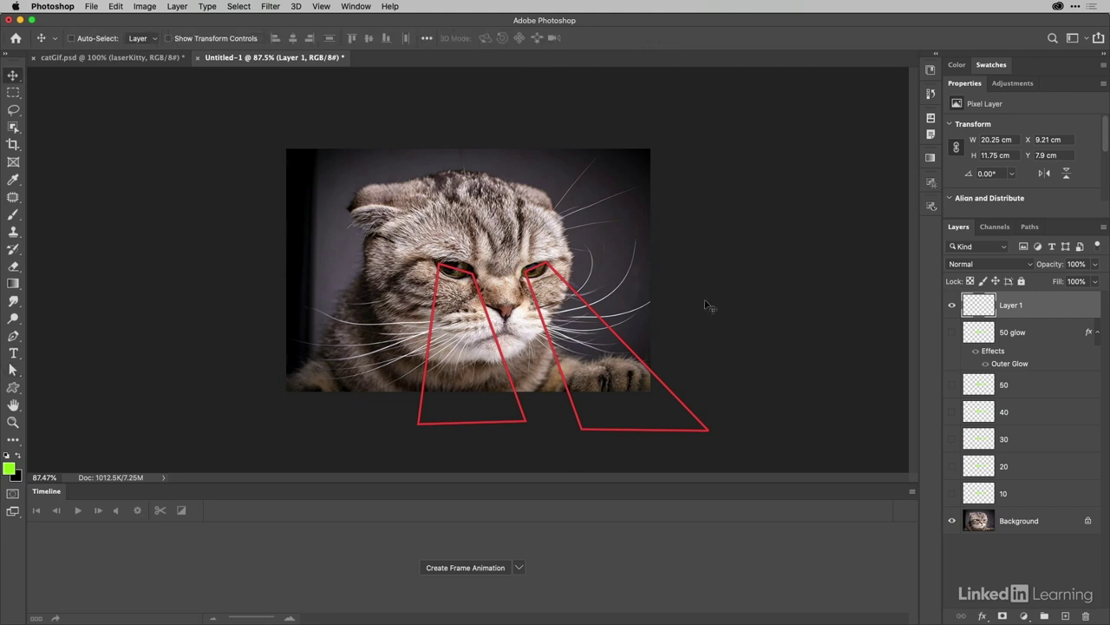
- Convert the Work Path into a selection of the two beam shapes
{"action": "left_click", "coordinate": [1030, 227]}
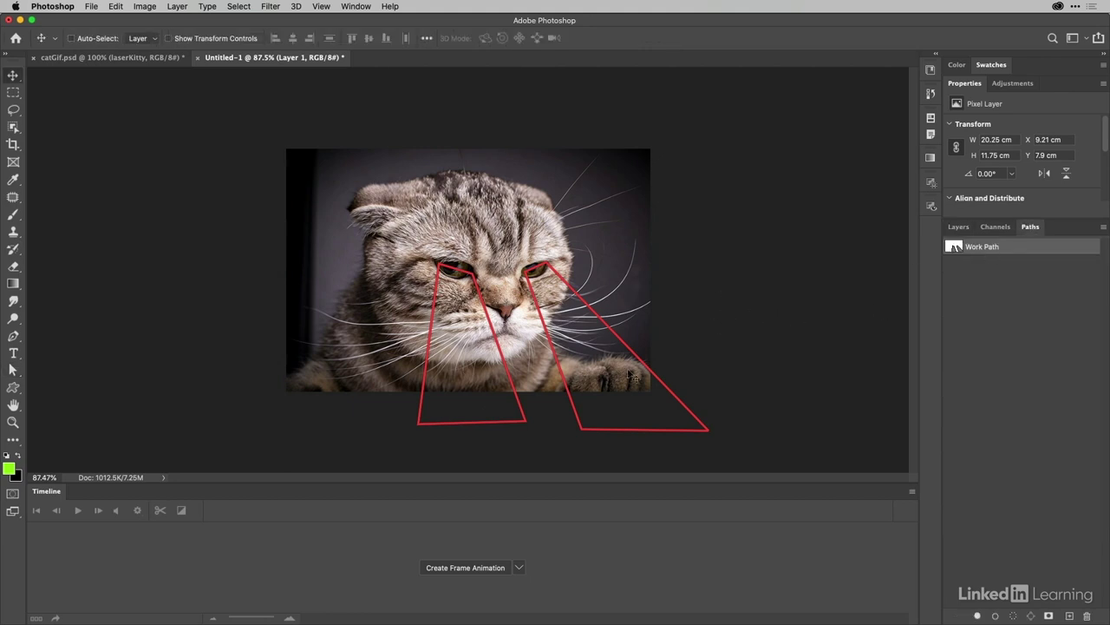
{"action": "right_click", "coordinate": [1045, 249]}
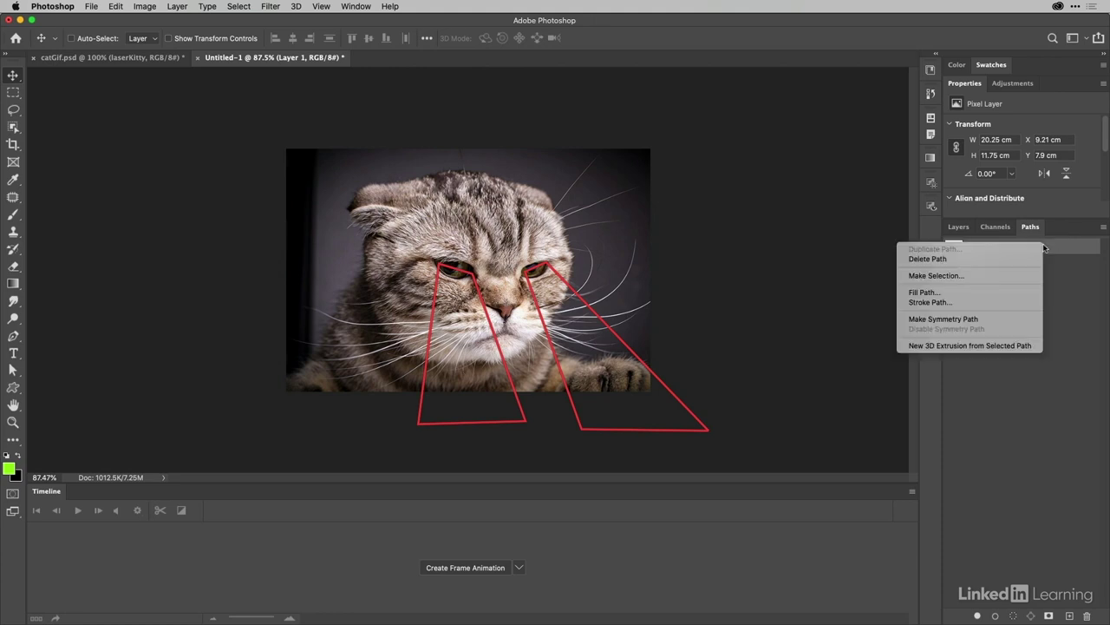
{"action": "left_click", "coordinate": [1019, 279]}
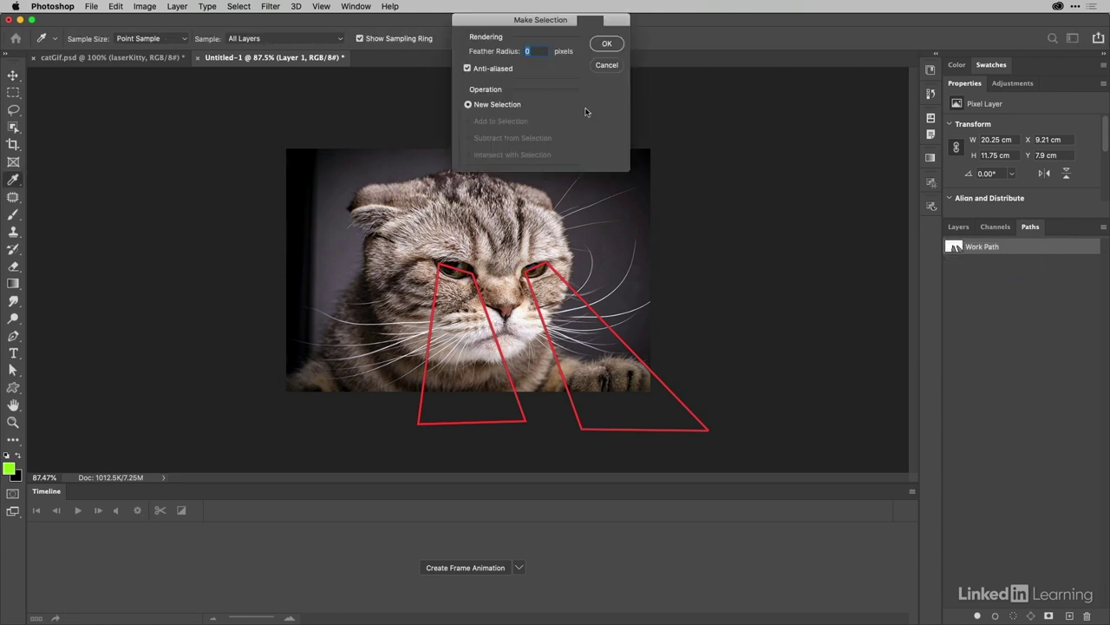
{"action": "left_click", "coordinate": [607, 44]}
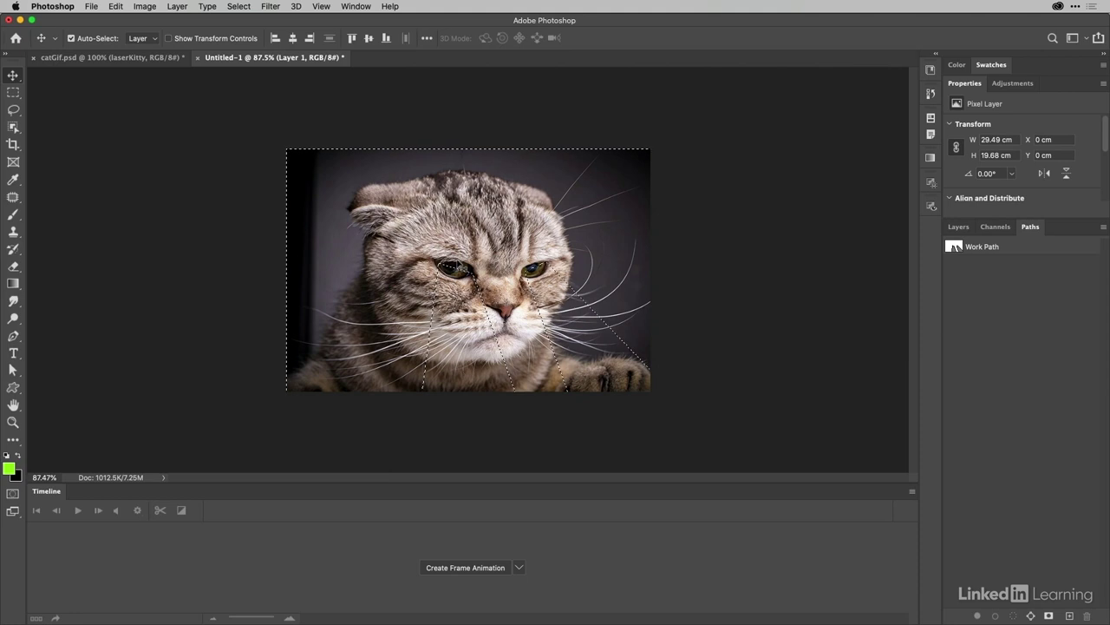
{"action": "key", "text": "super+shift+i"}
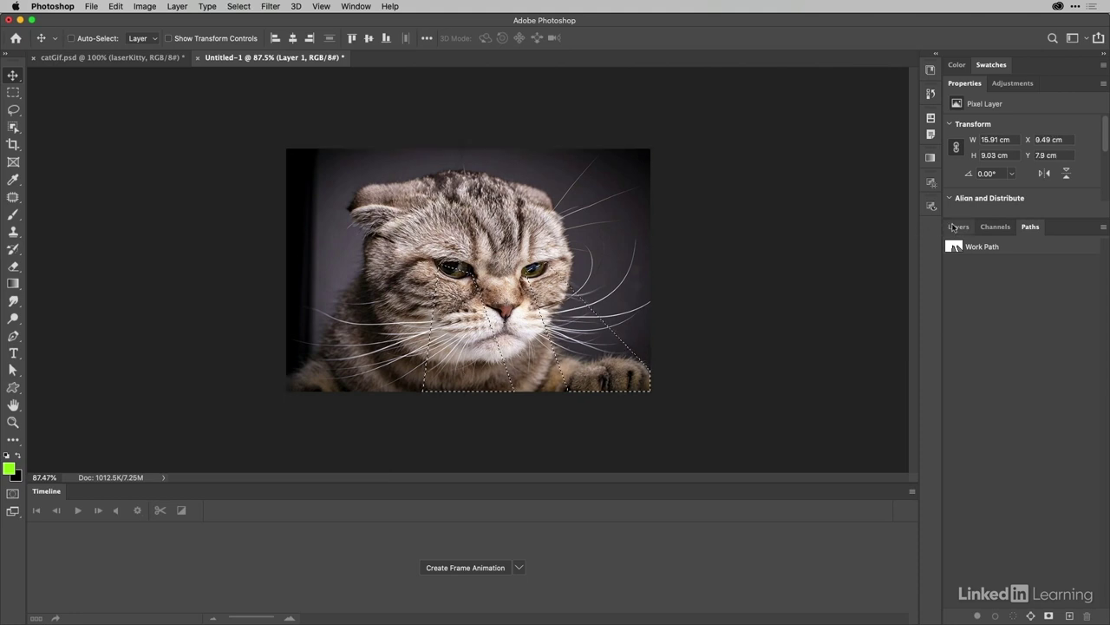
- Fill the beams with green on Layer 1, deselect, and make three layer copies
{"action": "left_click", "coordinate": [957, 227]}
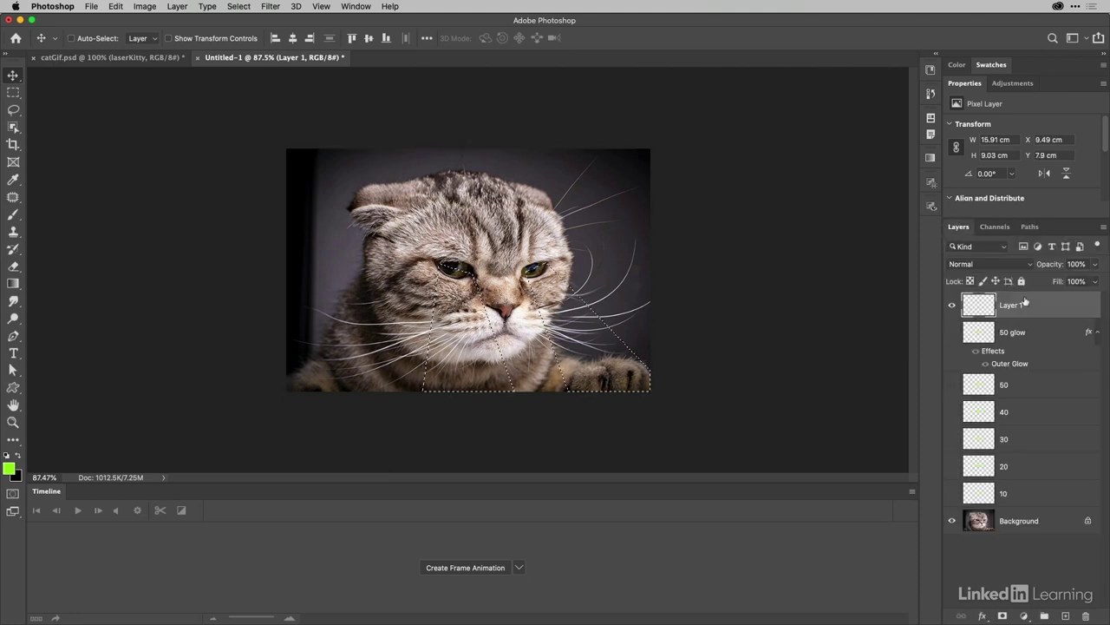
{"action": "key", "text": "alt+BackSpace"}
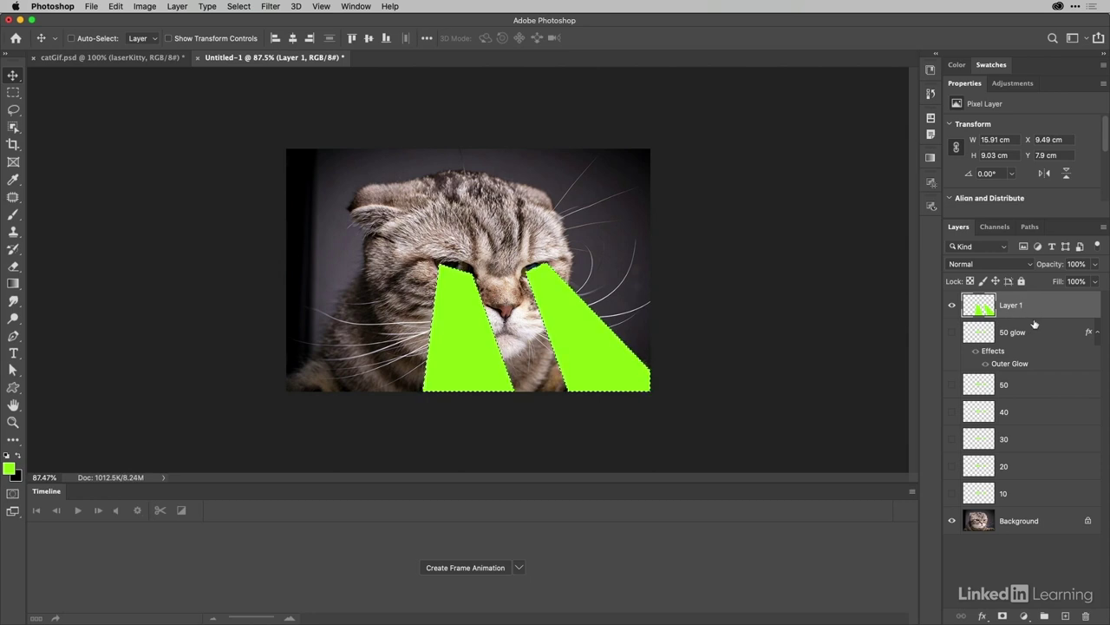
{"action": "key", "text": "super+d"}
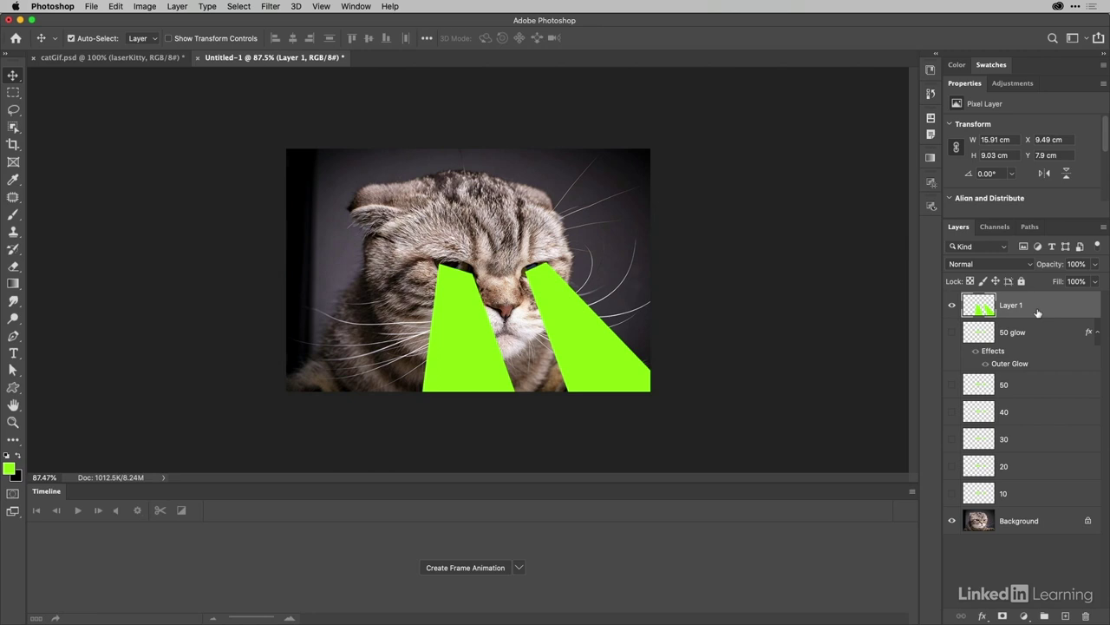
{"action": "key", "text": "super+j"}
{"action": "key", "text": "super+j"}
{"action": "key", "text": "super+j"}
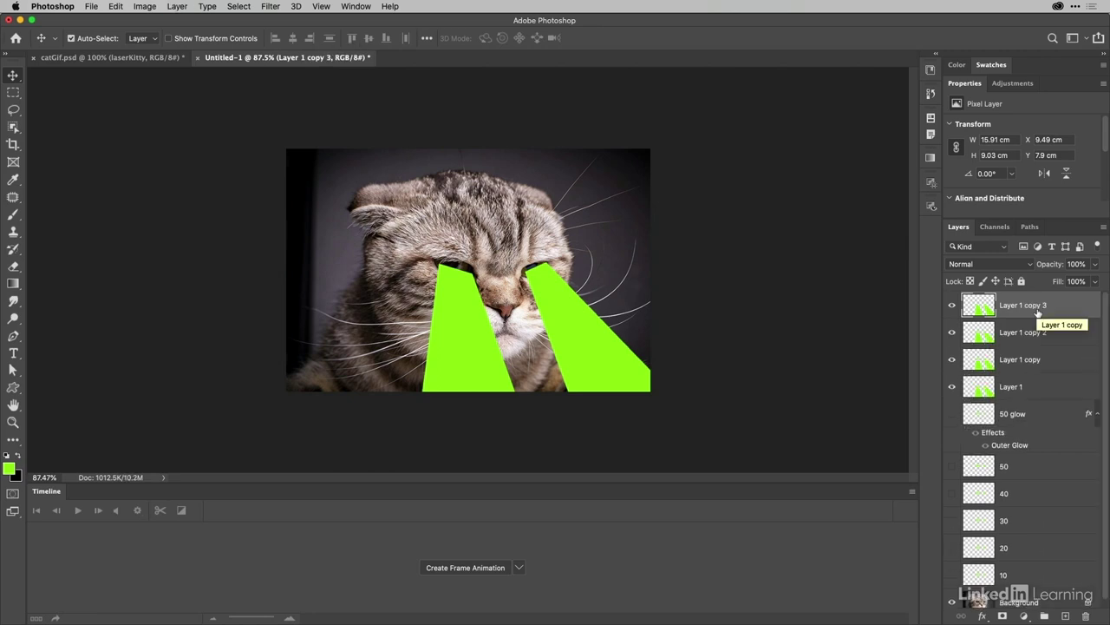
- With the copies hidden, apply a Wave filter to Layer 1: 4 generators, larger amplitude, shorter wavelength
{"action": "left_click", "coordinate": [1033, 389]}
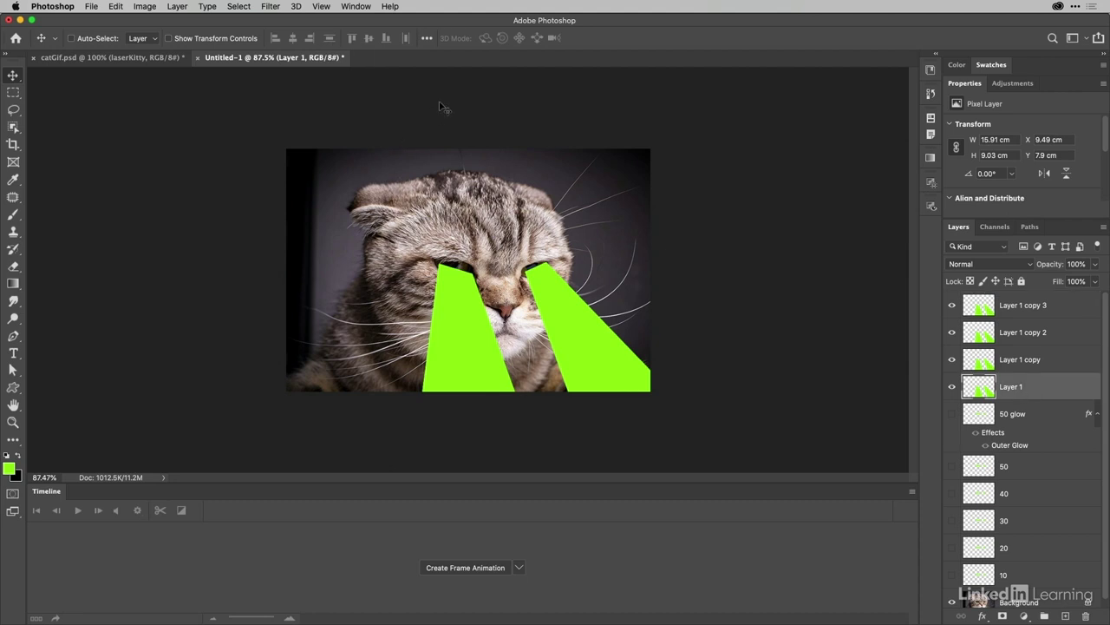
{"action": "left_click_drag", "start_coordinate": [951, 309], "coordinate": [955, 365]}
{"action": "left_click", "coordinate": [274, 7]}
{"action": "mouse_move", "coordinate": [309, 169]}
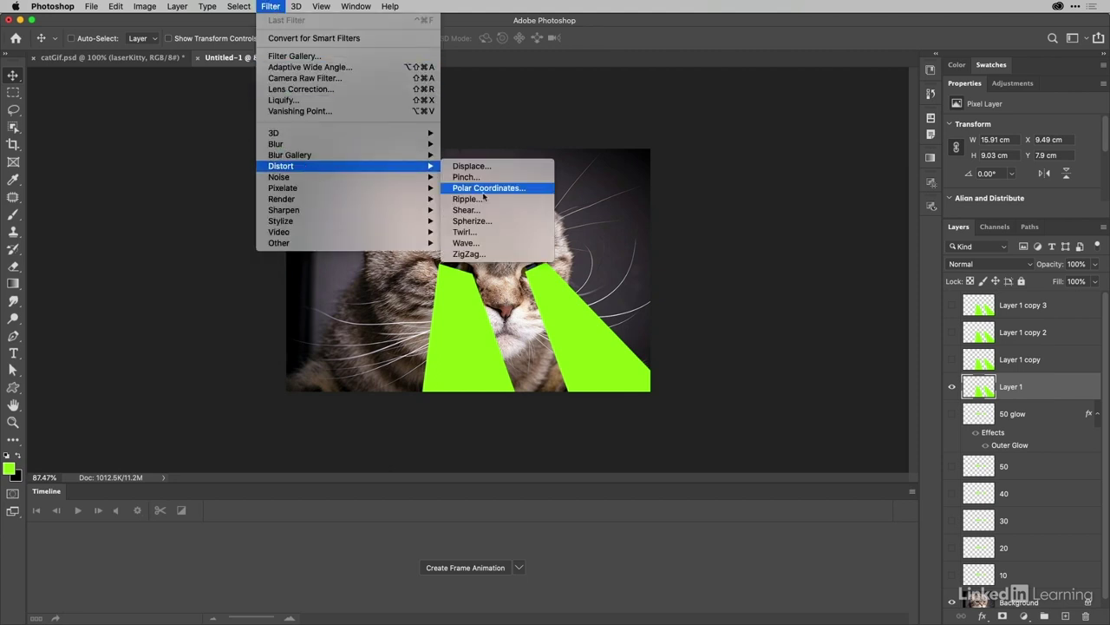
{"action": "left_click", "coordinate": [466, 243]}
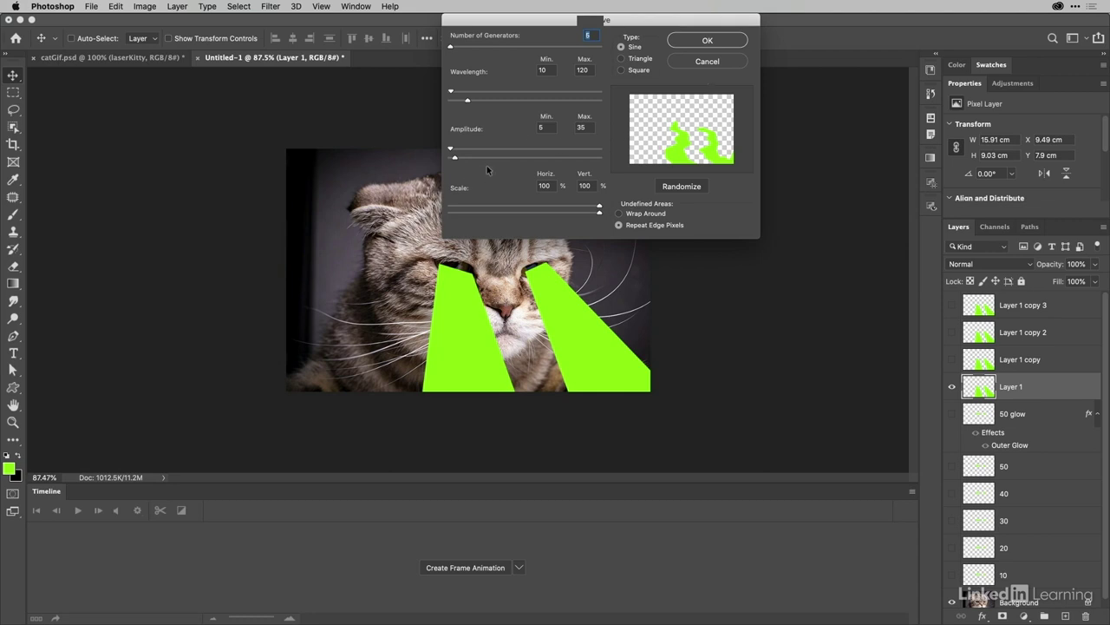
{"action": "mouse_move", "coordinate": [455, 159]}
{"action": "left_mouse_down"}
{"action": "mouse_move", "coordinate": [468, 159]}
{"action": "mouse_move", "coordinate": [459, 159]}
{"action": "left_mouse_up"}
{"action": "left_click_drag", "start_coordinate": [468, 101], "coordinate": [455, 104]}
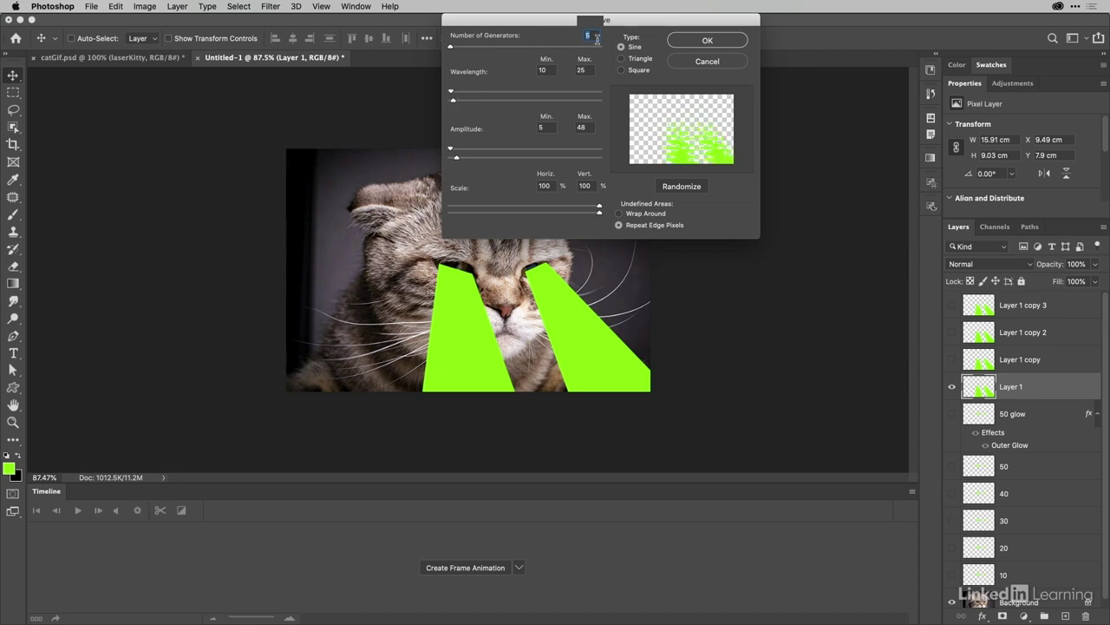
{"action": "type", "text": "4"}
{"action": "left_click_drag", "start_coordinate": [598, 208], "coordinate": [554, 214]}
{"action": "left_click", "coordinate": [707, 41]}
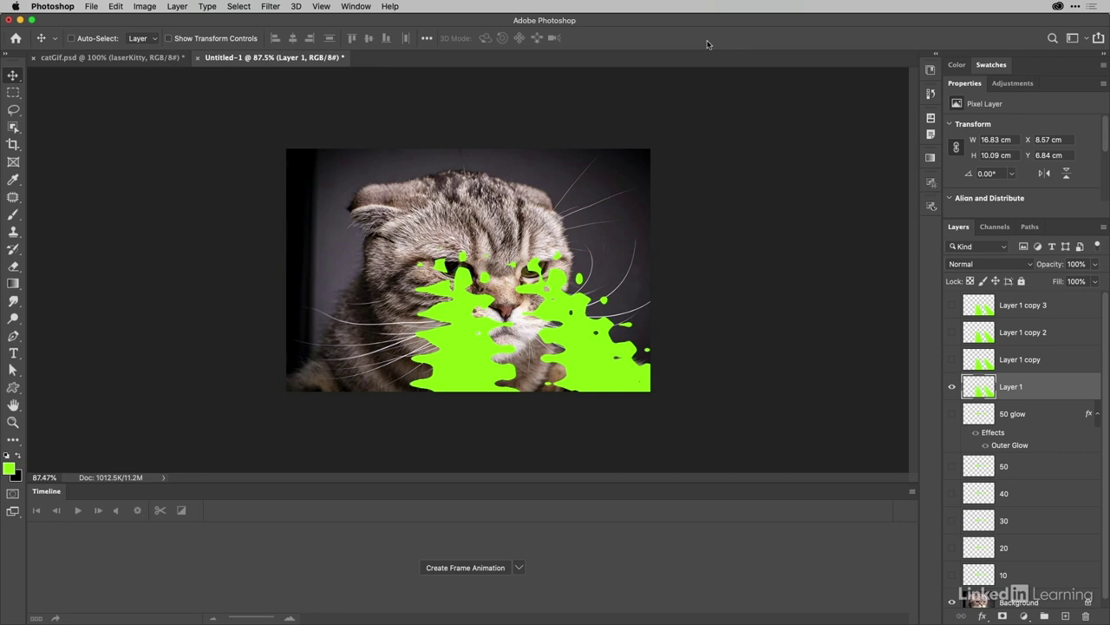
- Give Layer 1 copy a Wave distortion with horizontal scale 38 and higher amplitude, then hide it
{"action": "left_click", "coordinate": [952, 387]}
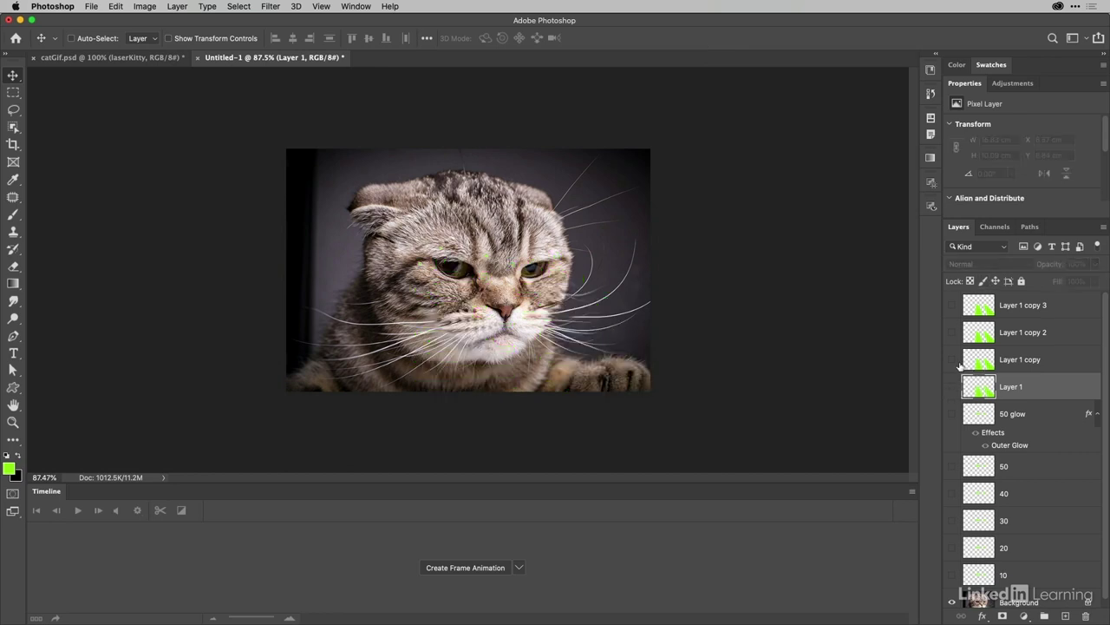
{"action": "left_click", "coordinate": [953, 359]}
{"action": "left_click", "coordinate": [990, 354]}
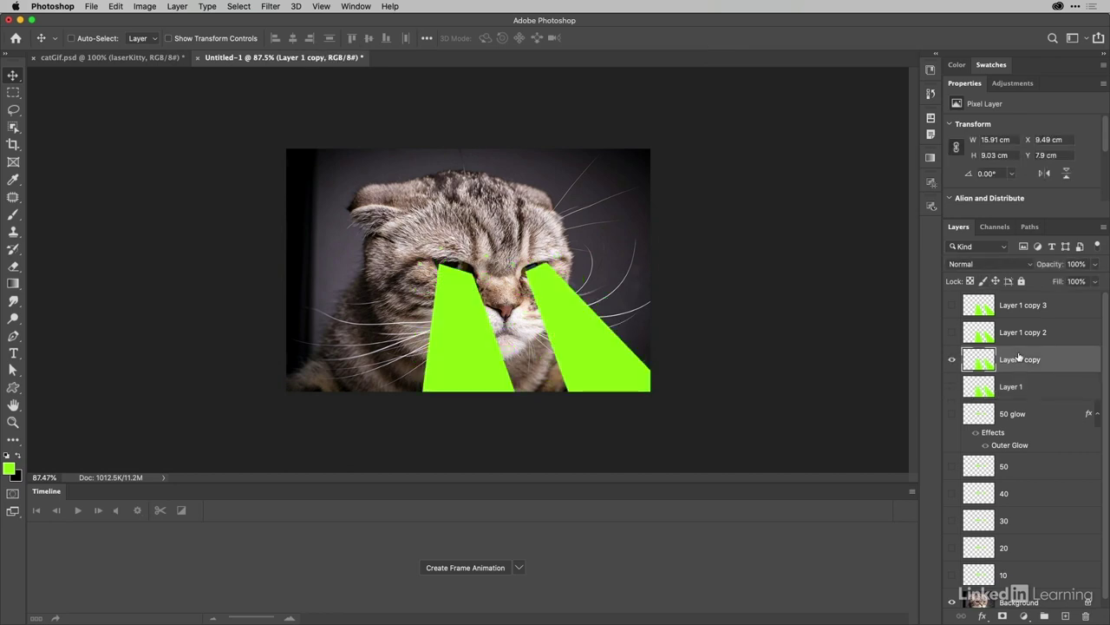
{"action": "left_click", "coordinate": [273, 7]}
{"action": "left_click", "coordinate": [279, 19]}
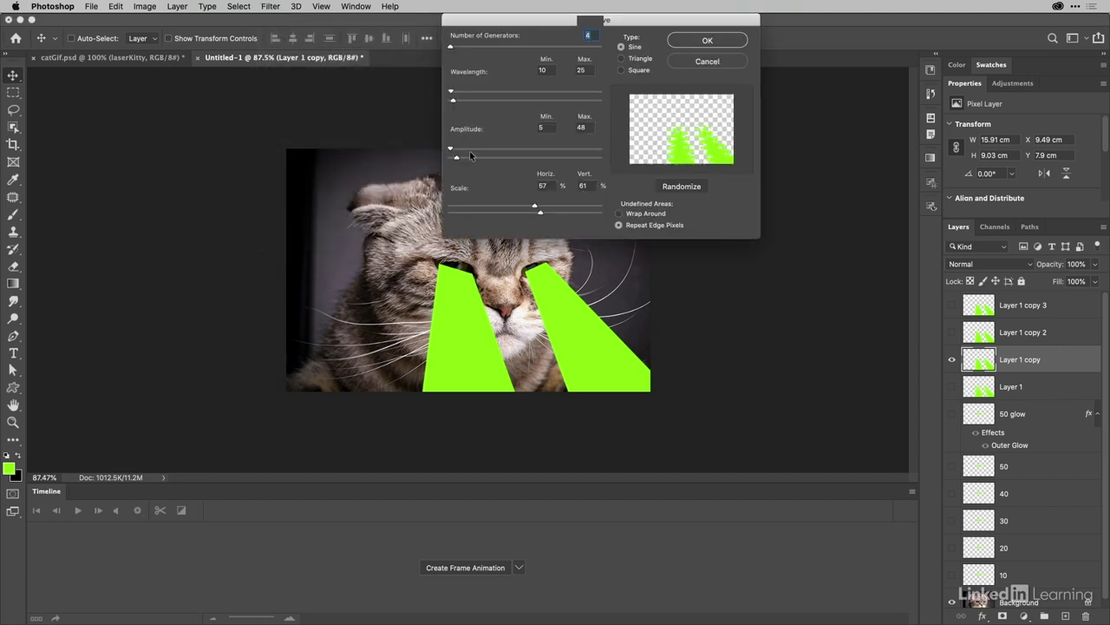
{"action": "mouse_move", "coordinate": [457, 157]}
{"action": "left_mouse_down"}
{"action": "mouse_move", "coordinate": [476, 157]}
{"action": "mouse_move", "coordinate": [462, 158]}
{"action": "left_mouse_up"}
{"action": "left_click_drag", "start_coordinate": [537, 207], "coordinate": [506, 207]}
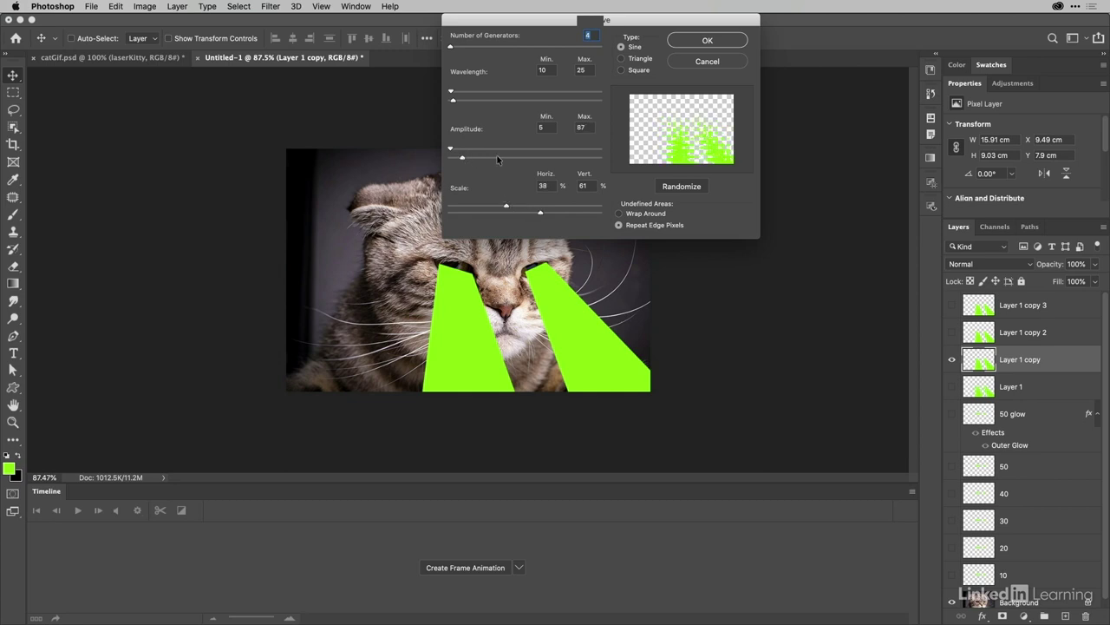
{"action": "left_click", "coordinate": [701, 39]}
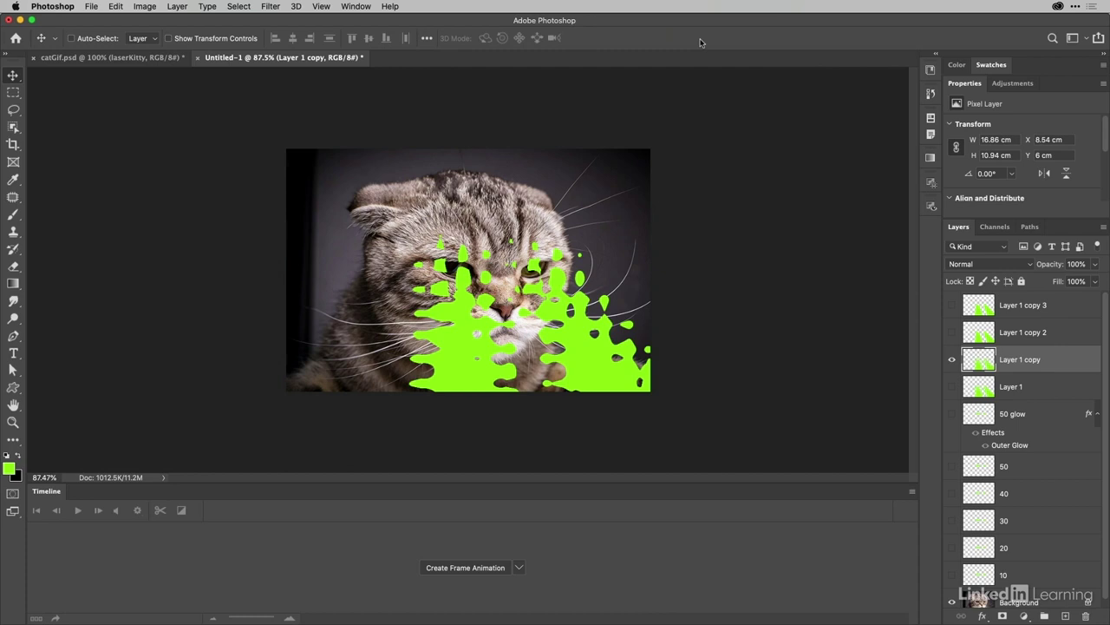
{"action": "left_click", "coordinate": [952, 359]}
- Reapply the same Wave distortion to Layer 1 copy 2 and hide it
{"action": "left_click", "coordinate": [951, 333]}
{"action": "left_click", "coordinate": [1002, 335]}
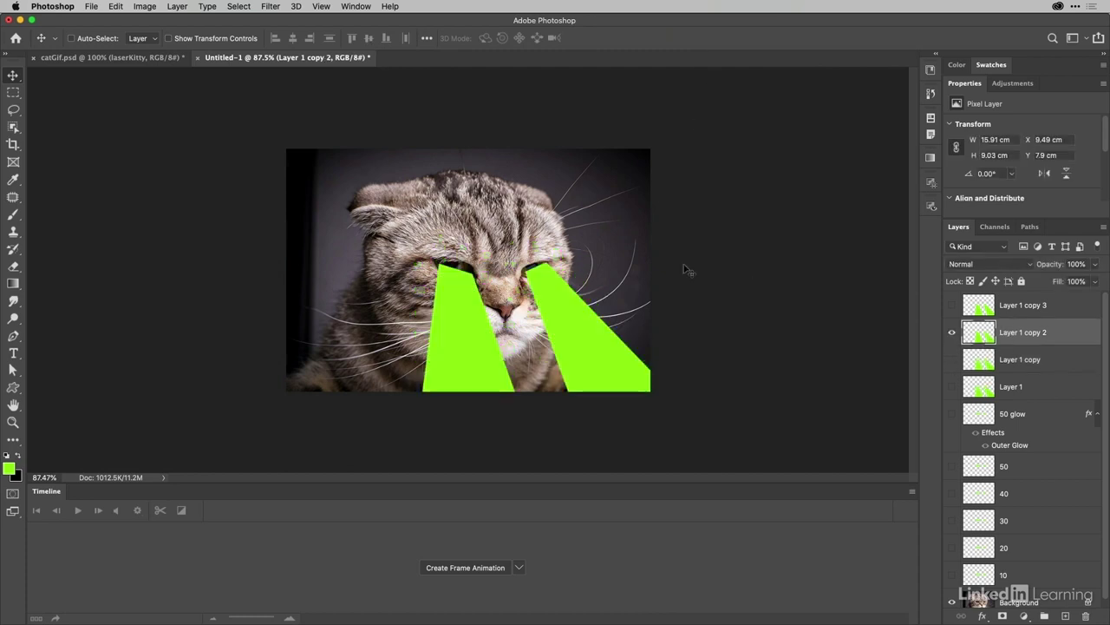
{"action": "left_click", "coordinate": [263, 9]}
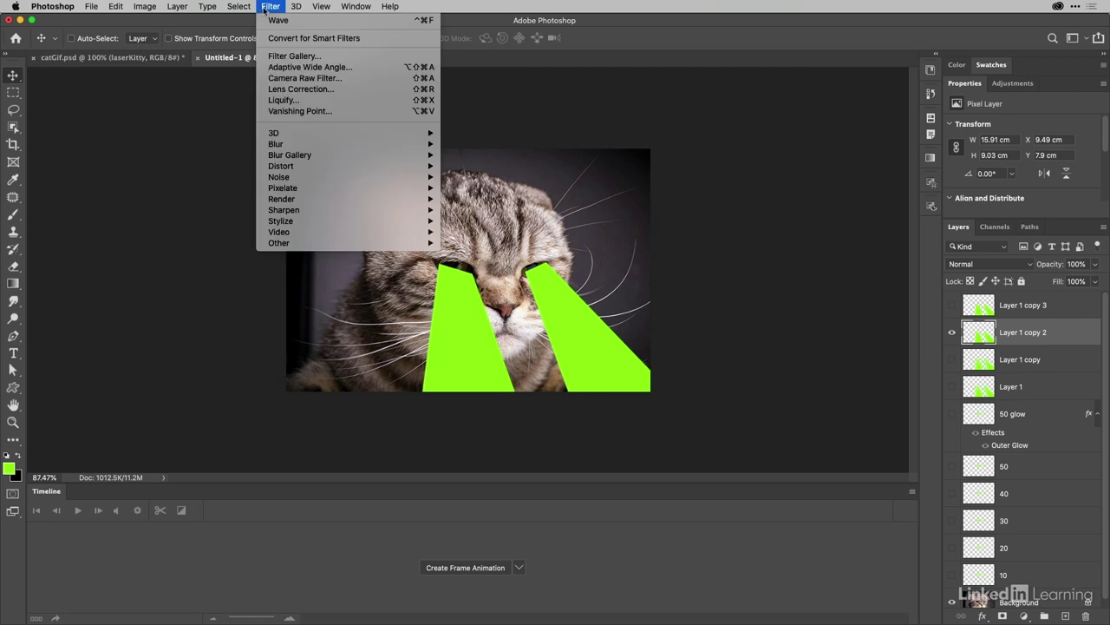
{"action": "left_click", "coordinate": [278, 20]}
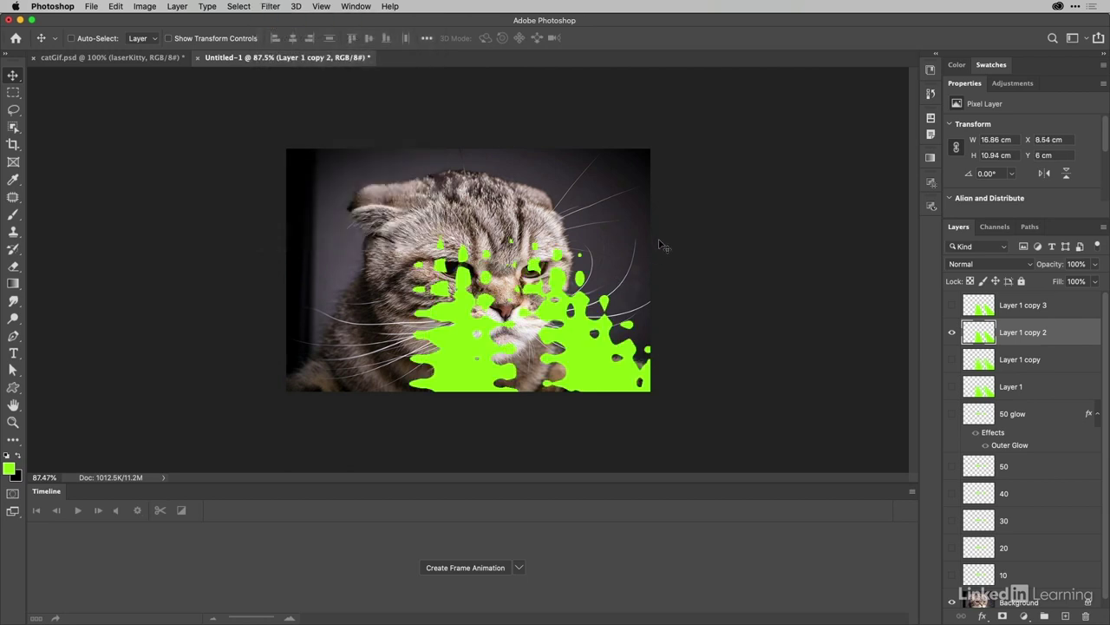
{"action": "left_click", "coordinate": [954, 335]}
- Try Wave variations on Layer 1 copy 3, undoing each unsatisfying result
{"action": "left_click", "coordinate": [951, 305]}
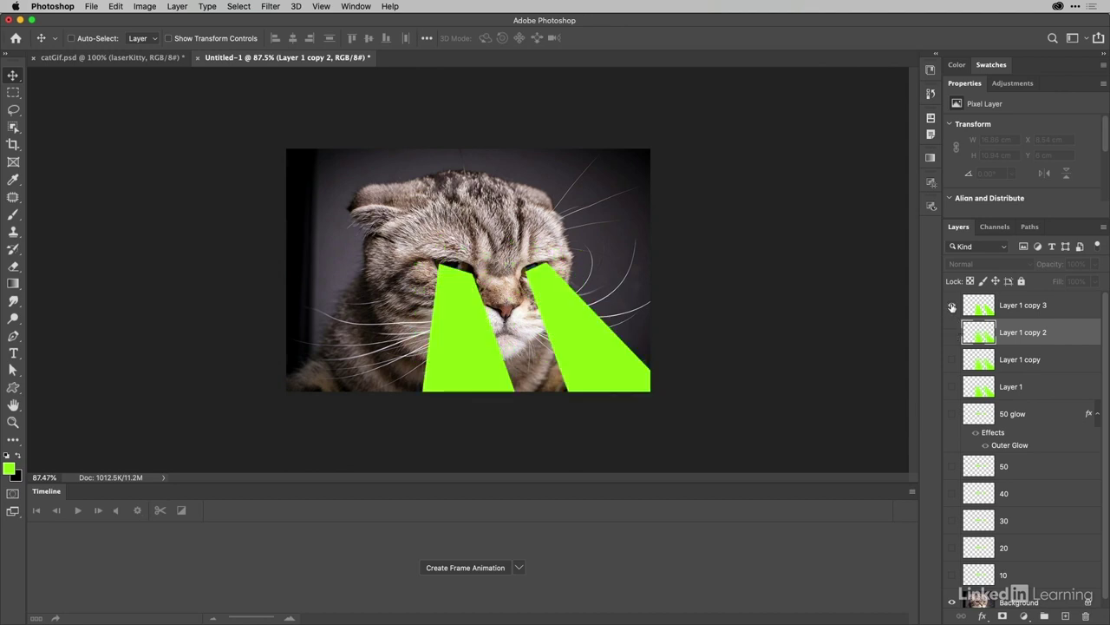
{"action": "left_click", "coordinate": [1027, 308]}
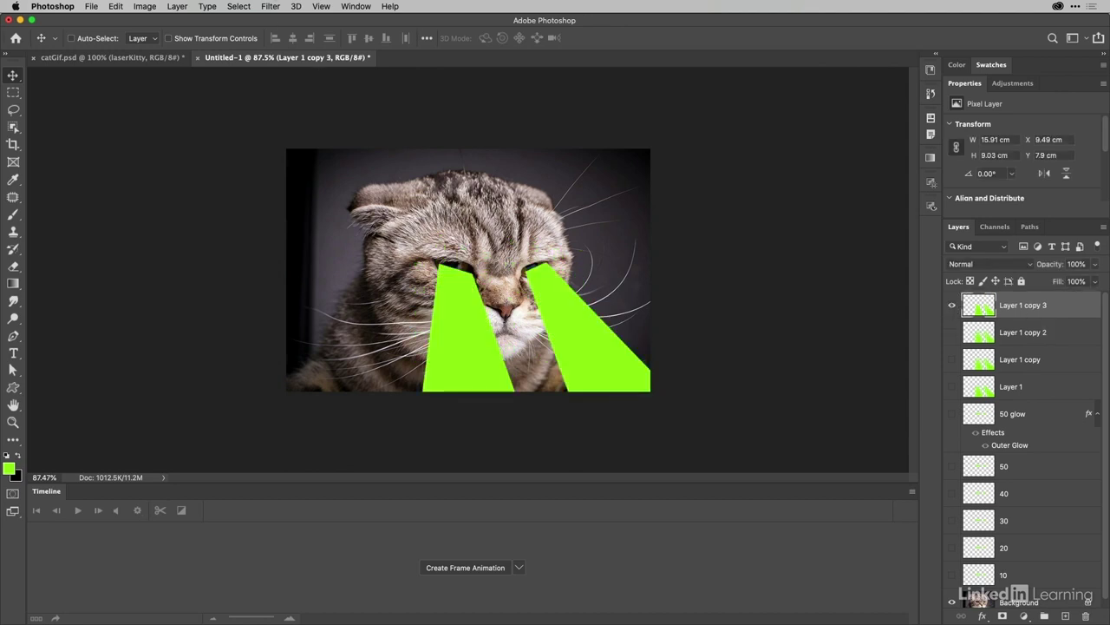
{"action": "left_click", "coordinate": [270, 7]}
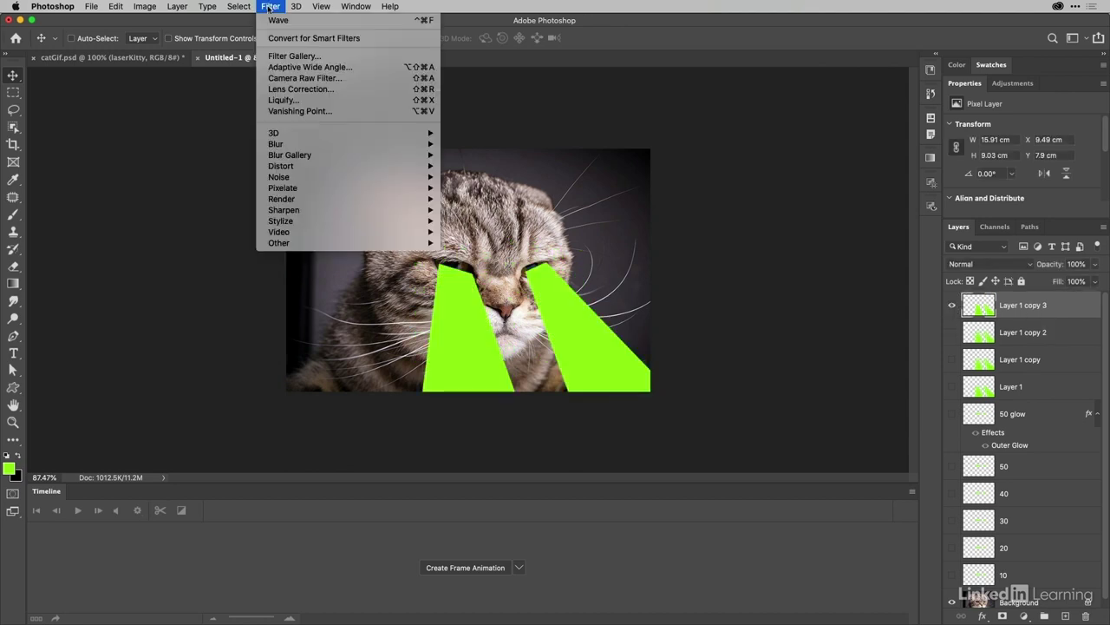
{"action": "left_click", "coordinate": [276, 20]}
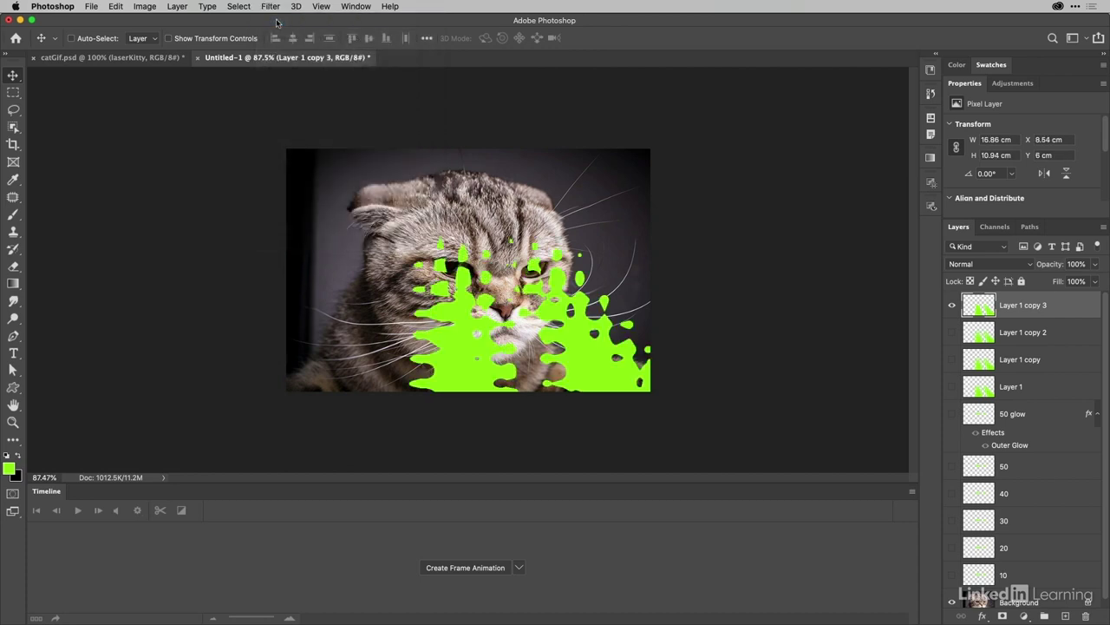
{"action": "key", "text": "super+z"}
{"action": "left_click", "coordinate": [272, 7]}
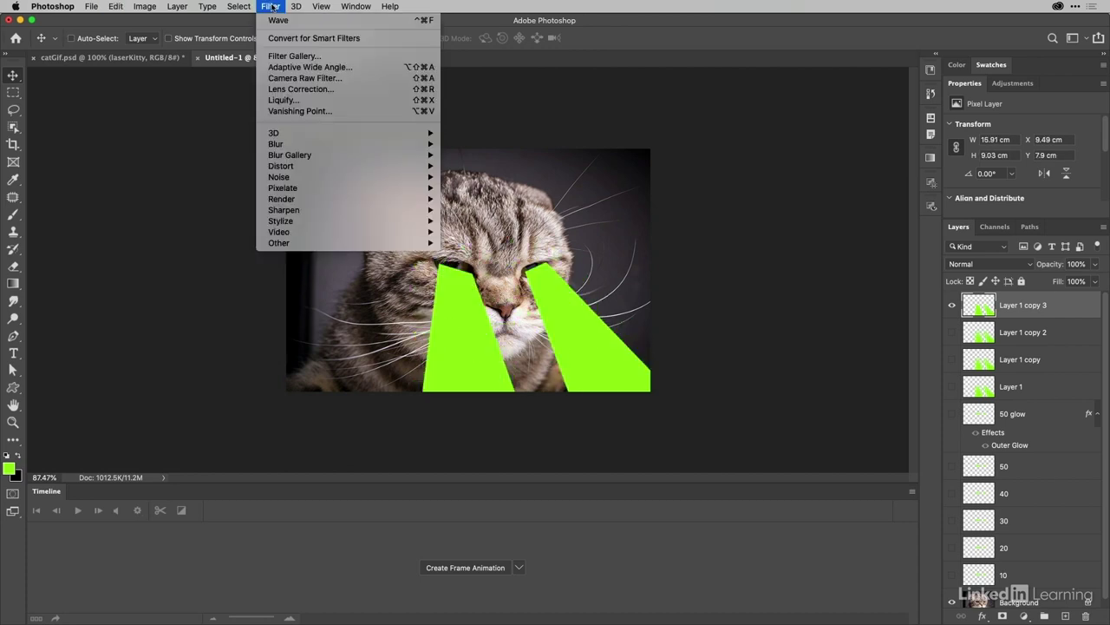
{"action": "left_click", "coordinate": [278, 20]}
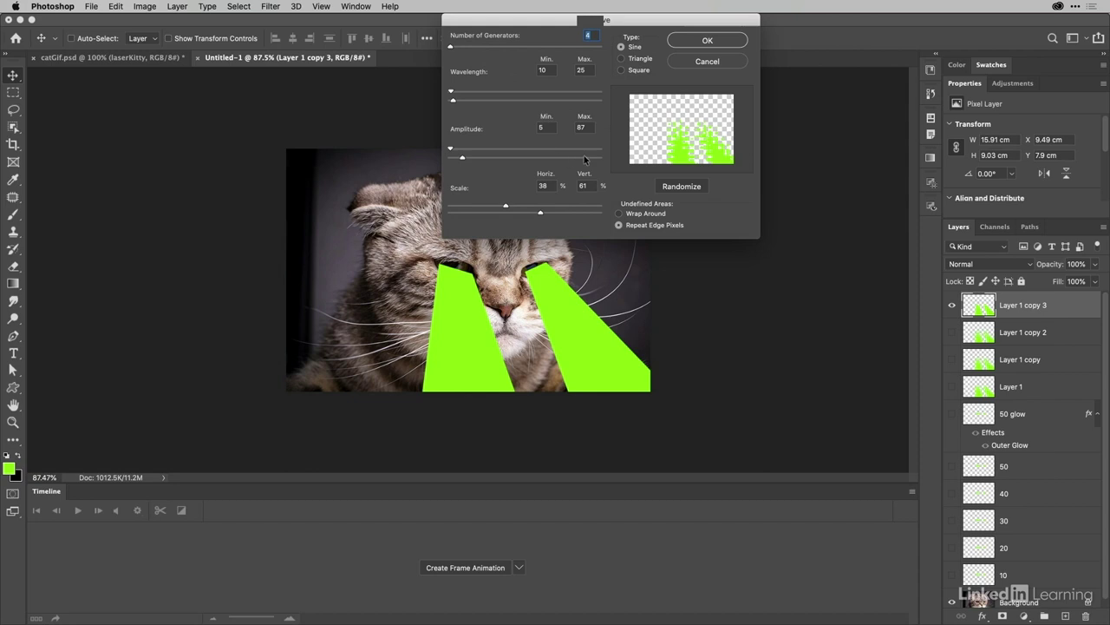
{"action": "left_click_drag", "start_coordinate": [541, 215], "coordinate": [517, 215]}
{"action": "left_click_drag", "start_coordinate": [451, 150], "coordinate": [479, 159]}
{"action": "left_click", "coordinate": [707, 41]}
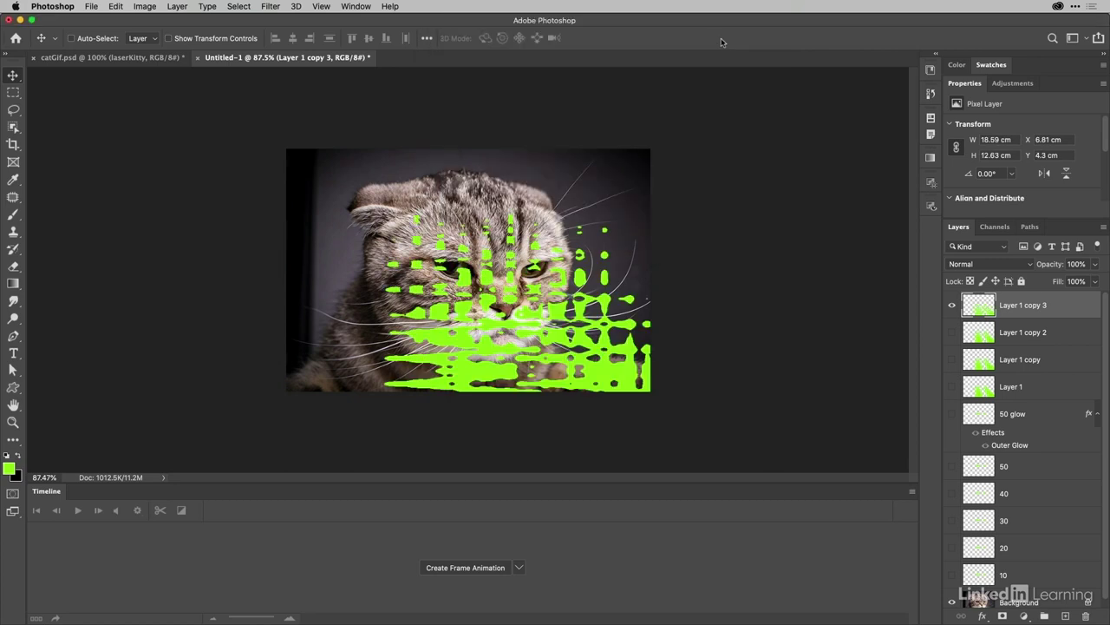
{"action": "key", "text": "super+z"}
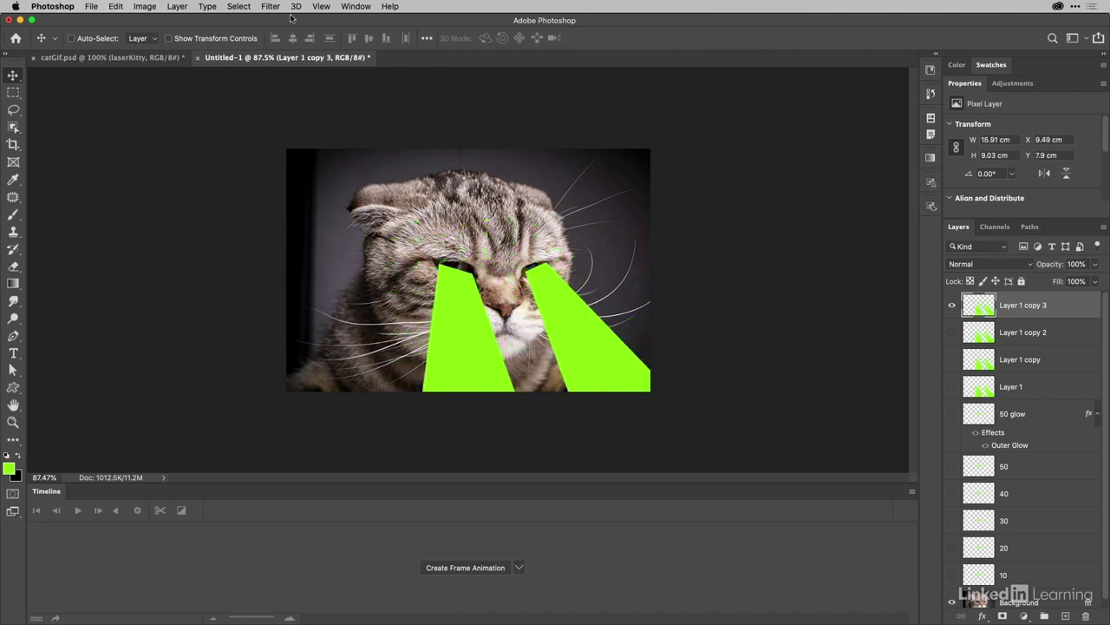
- Apply a Wave with maximum amplitude 83 and vertical scale 39 to Layer 1 copy 3, then hide it
{"action": "left_click", "coordinate": [276, 7]}
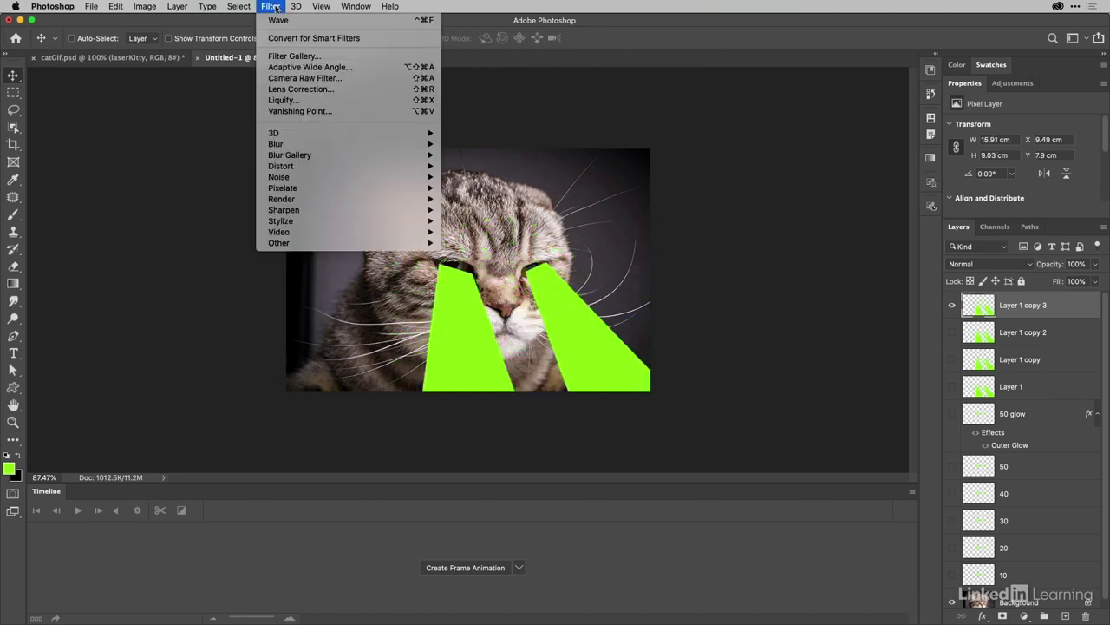
{"action": "left_click", "coordinate": [280, 21]}
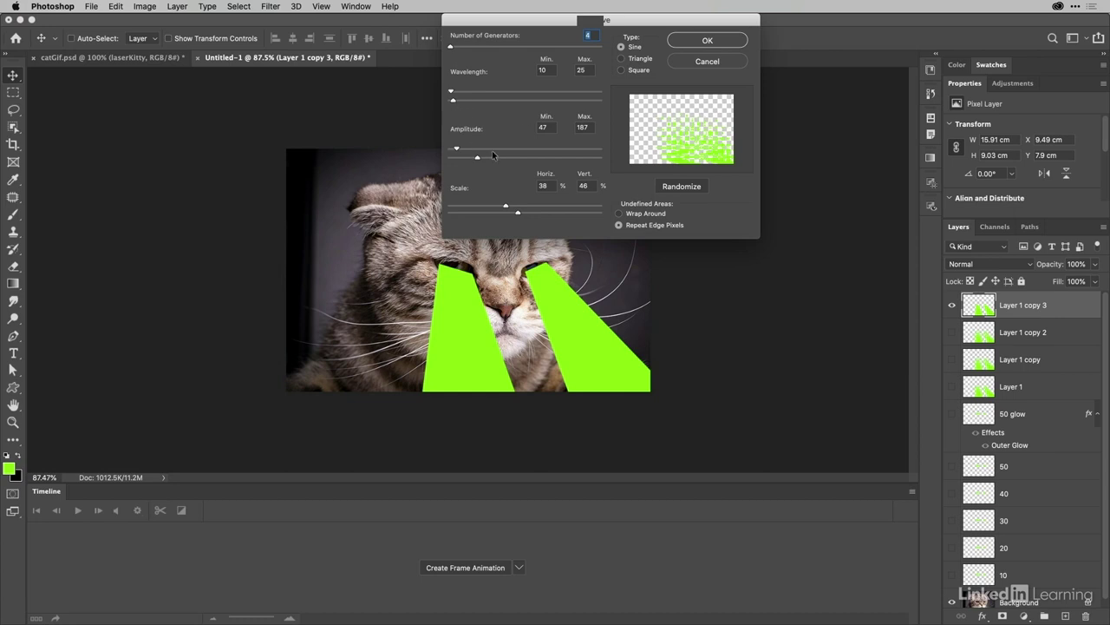
{"action": "left_click_drag", "start_coordinate": [479, 160], "coordinate": [464, 163]}
{"action": "left_click_drag", "start_coordinate": [519, 213], "coordinate": [506, 213]}
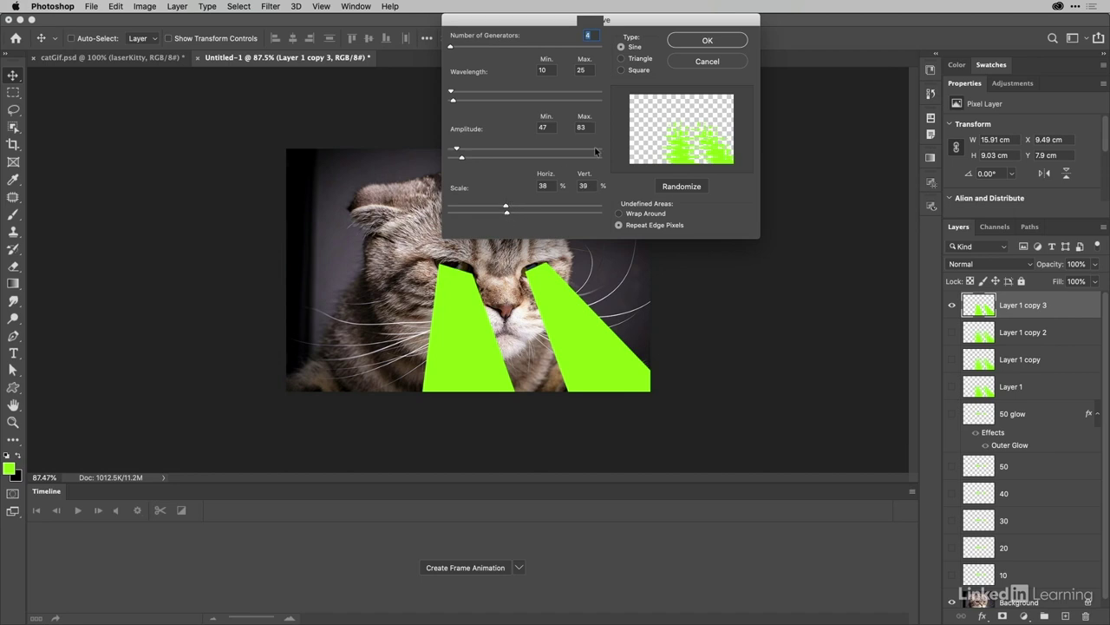
{"action": "left_click", "coordinate": [711, 41]}
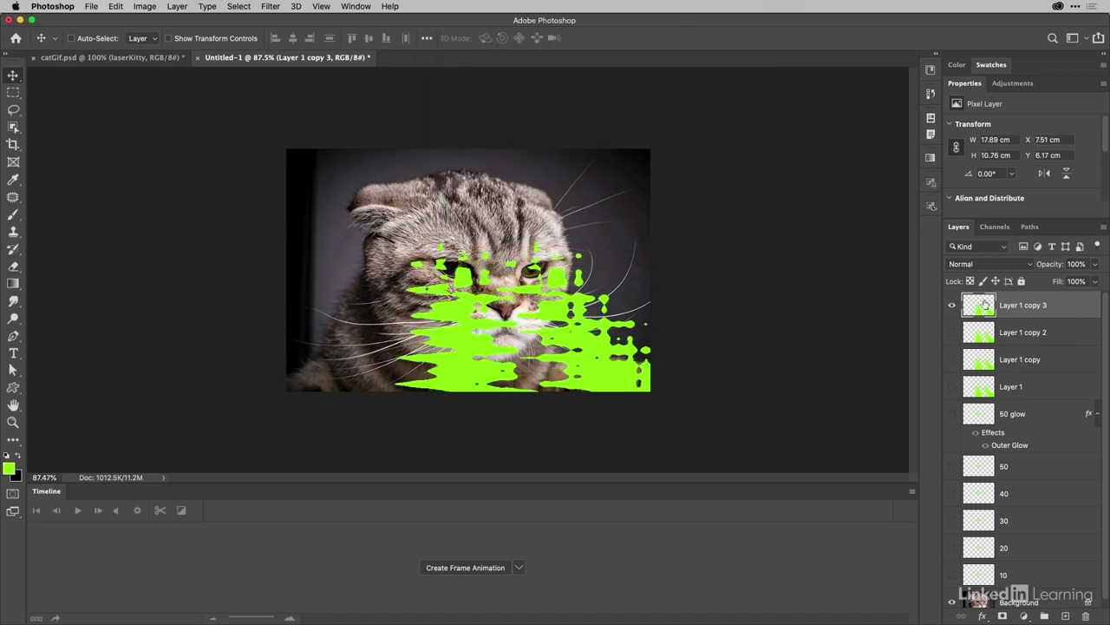
{"action": "left_click", "coordinate": [952, 307]}
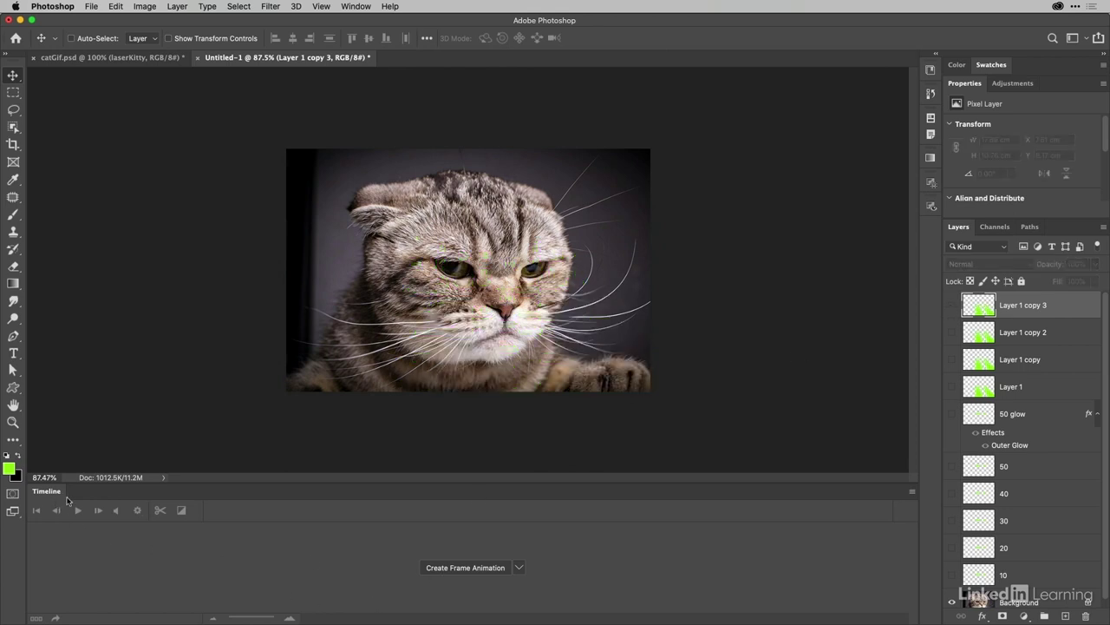
- Convert the Timeline to a frame animation and duplicate the plain-cat frame as frame 2
{"action": "left_click", "coordinate": [357, 7]}
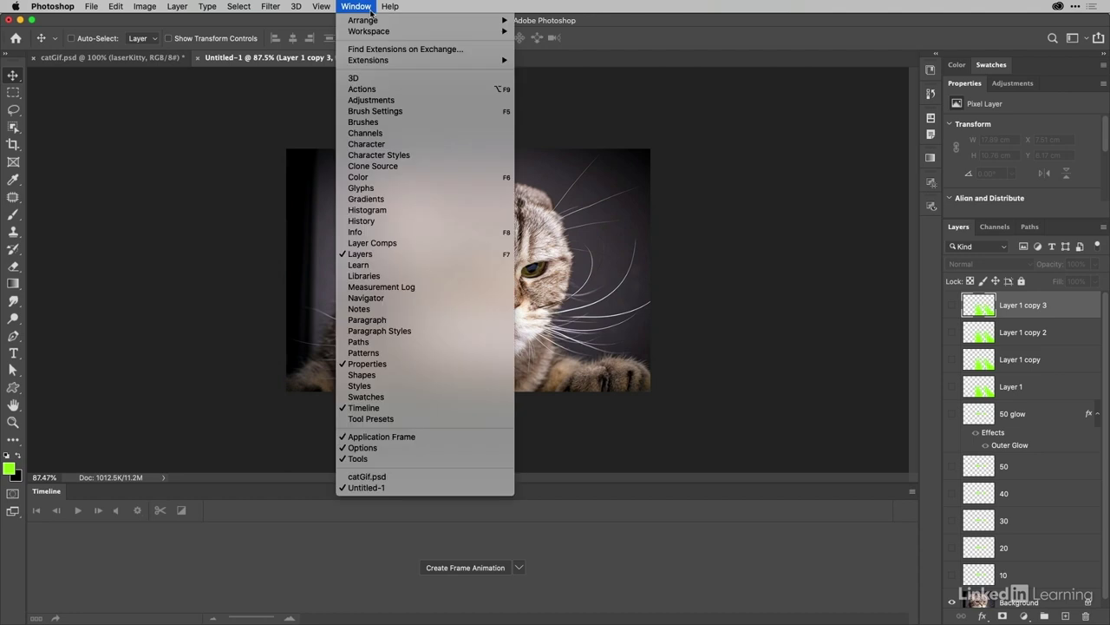
{"action": "left_click", "coordinate": [491, 567]}
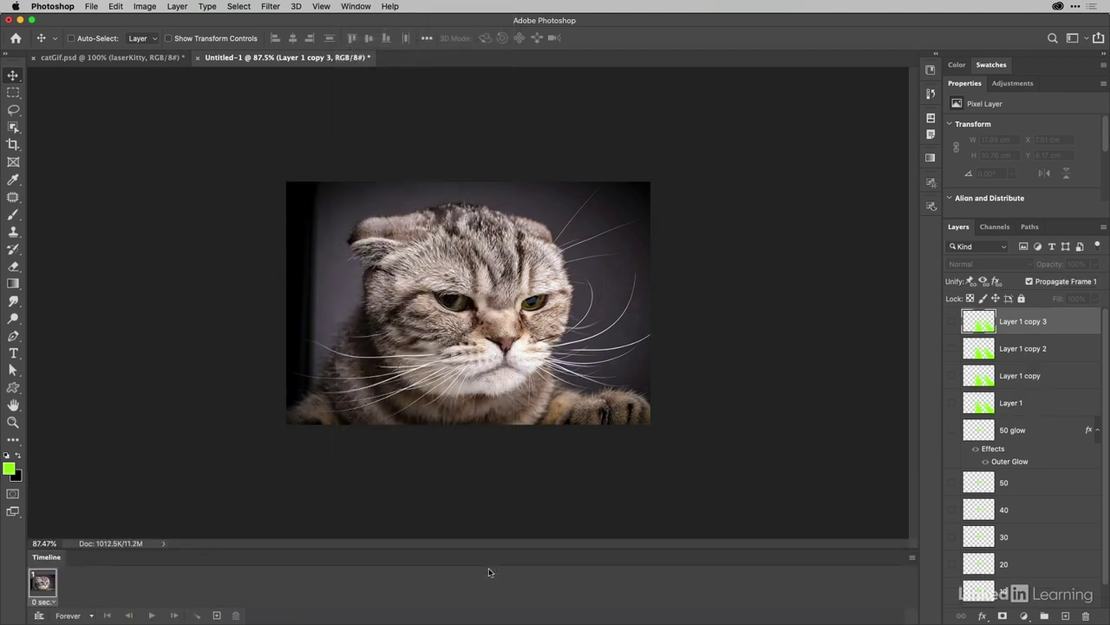
{"action": "scroll", "coordinate": [1042, 453], "scroll_direction": "down", "scroll_amount": 1}
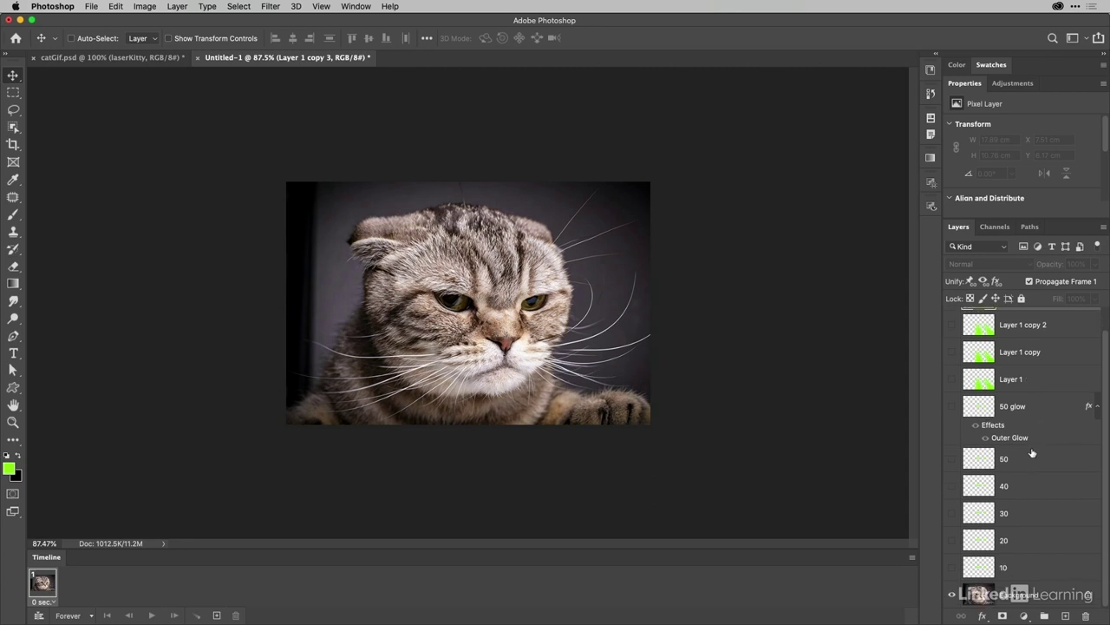
{"action": "left_click", "coordinate": [217, 615]}
{"action": "right_click", "coordinate": [951, 570]}
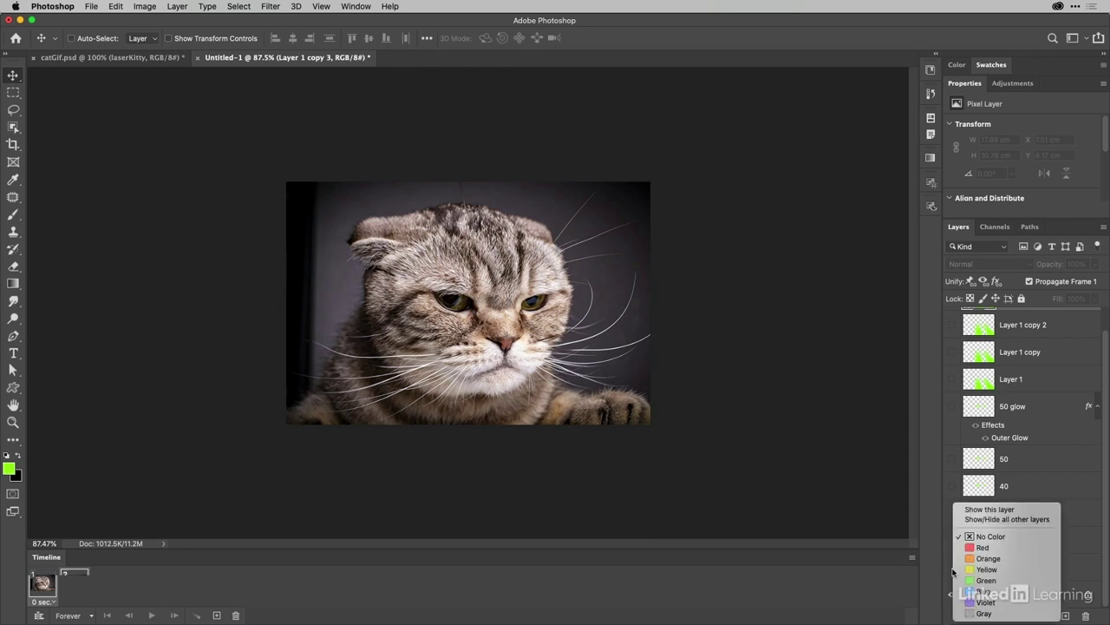
{"action": "left_click", "coordinate": [952, 571]}
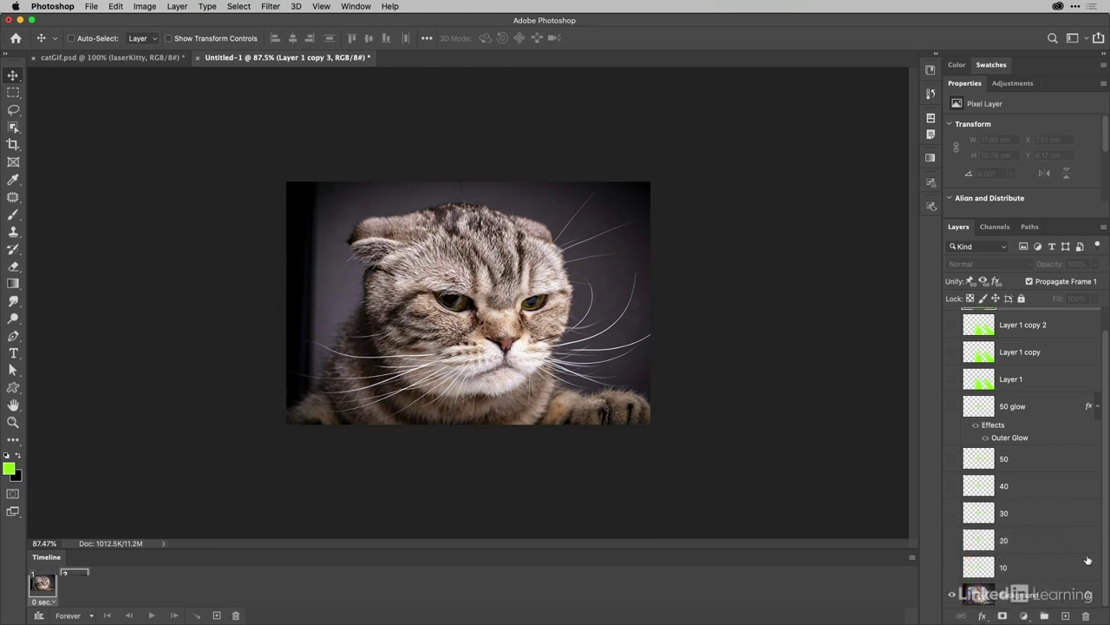
- Build frames 2–5 by turning on glow layers 10, 20, 30 and 40 in turn
{"action": "left_click", "coordinate": [951, 569]}
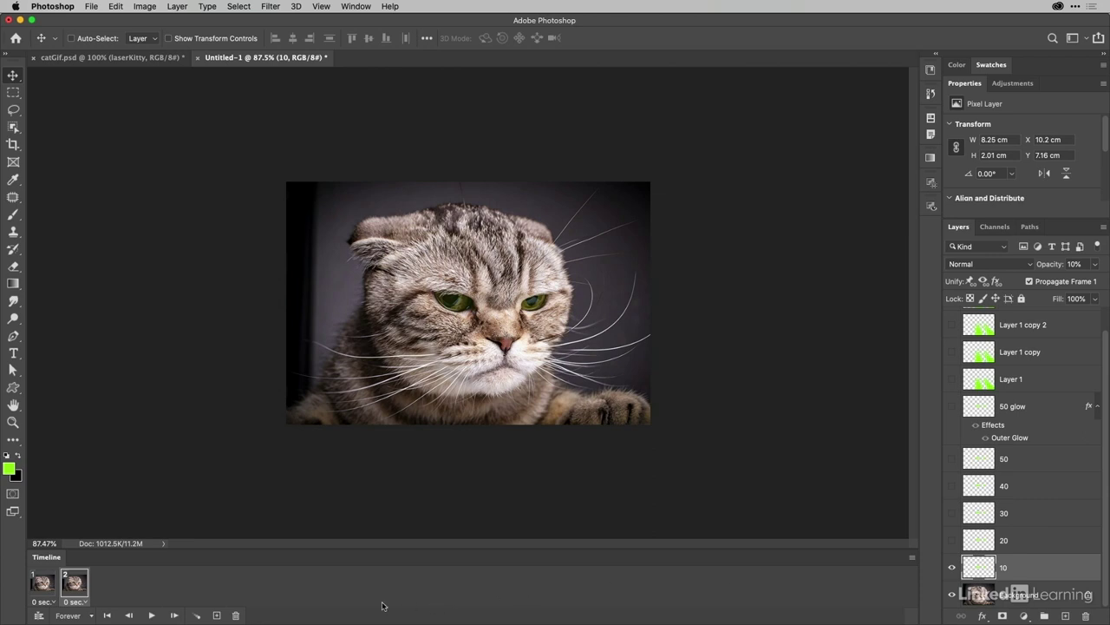
{"action": "left_click", "coordinate": [217, 615]}
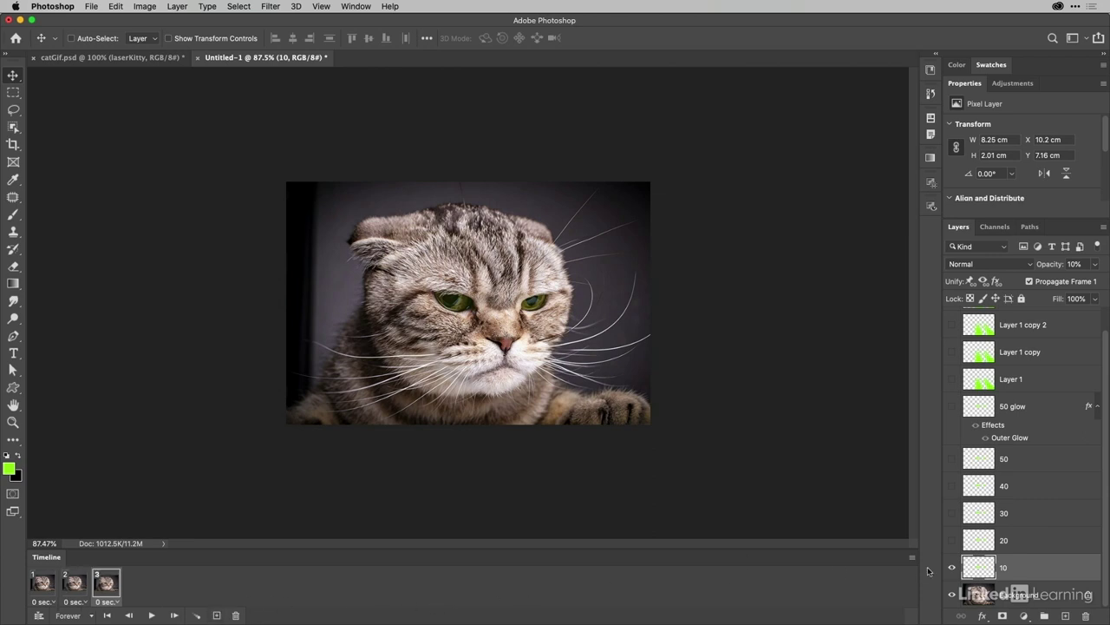
{"action": "left_click", "coordinate": [952, 541]}
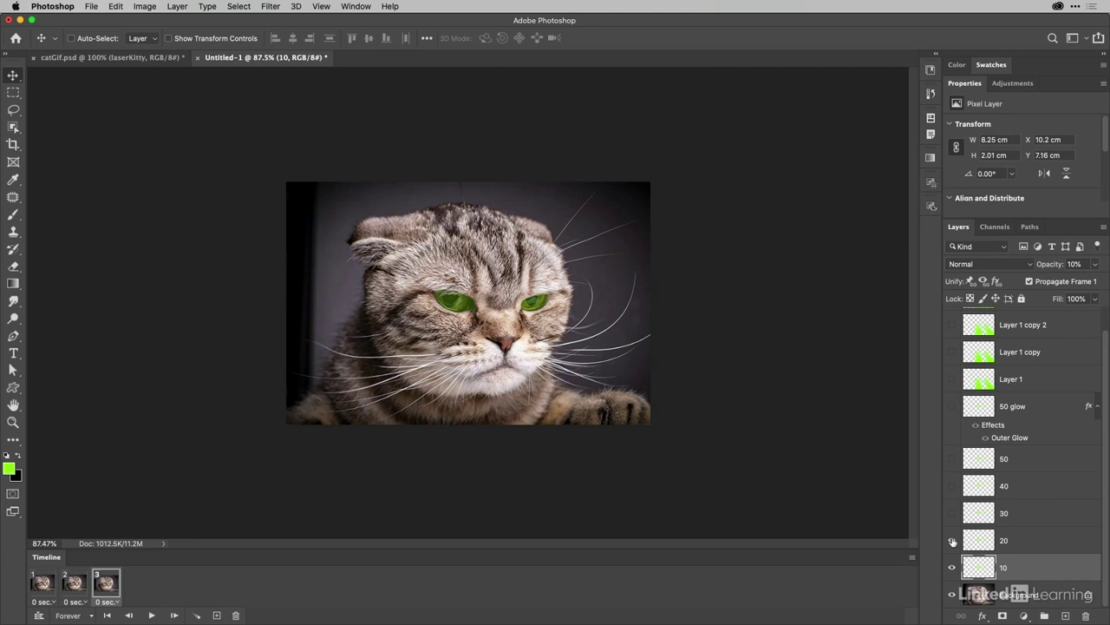
{"action": "left_click", "coordinate": [218, 616]}
{"action": "left_click", "coordinate": [951, 513]}
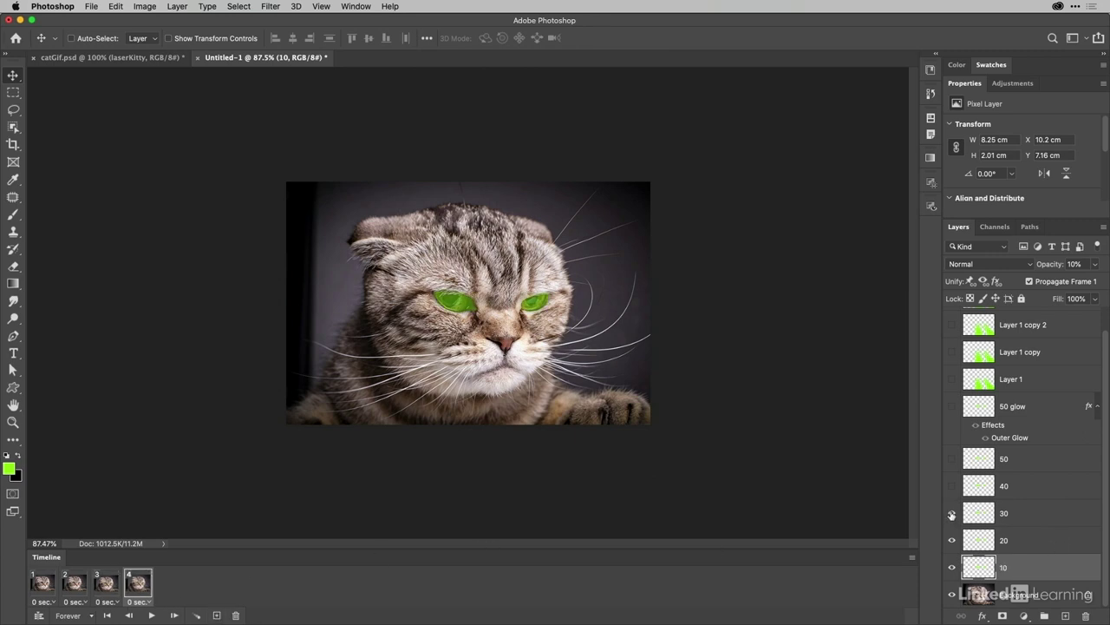
{"action": "left_click", "coordinate": [218, 616]}
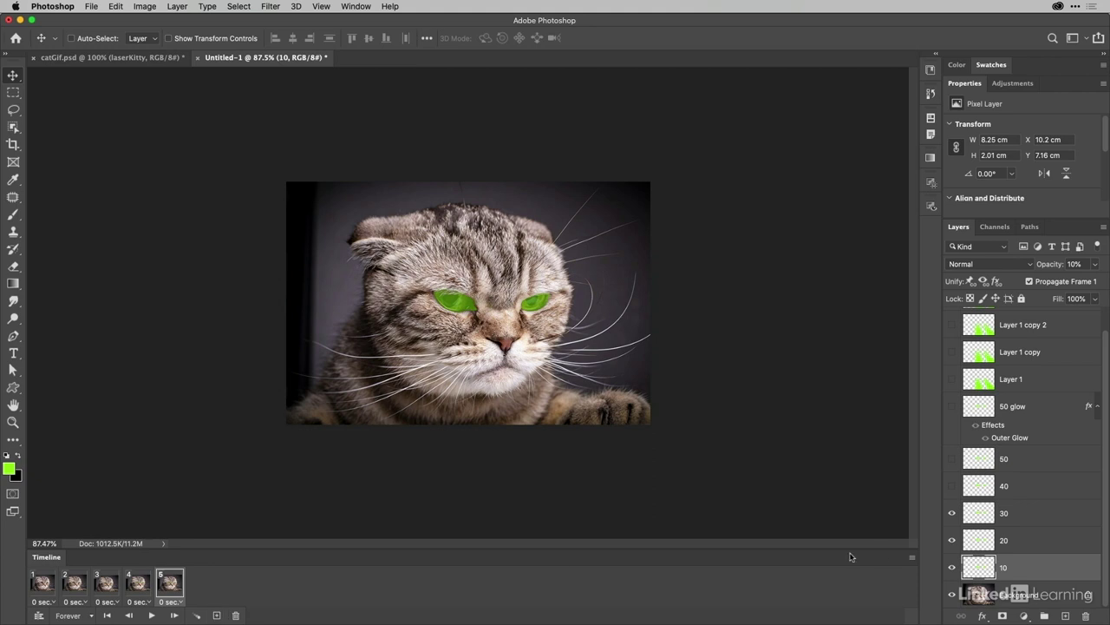
{"action": "left_click", "coordinate": [952, 486]}
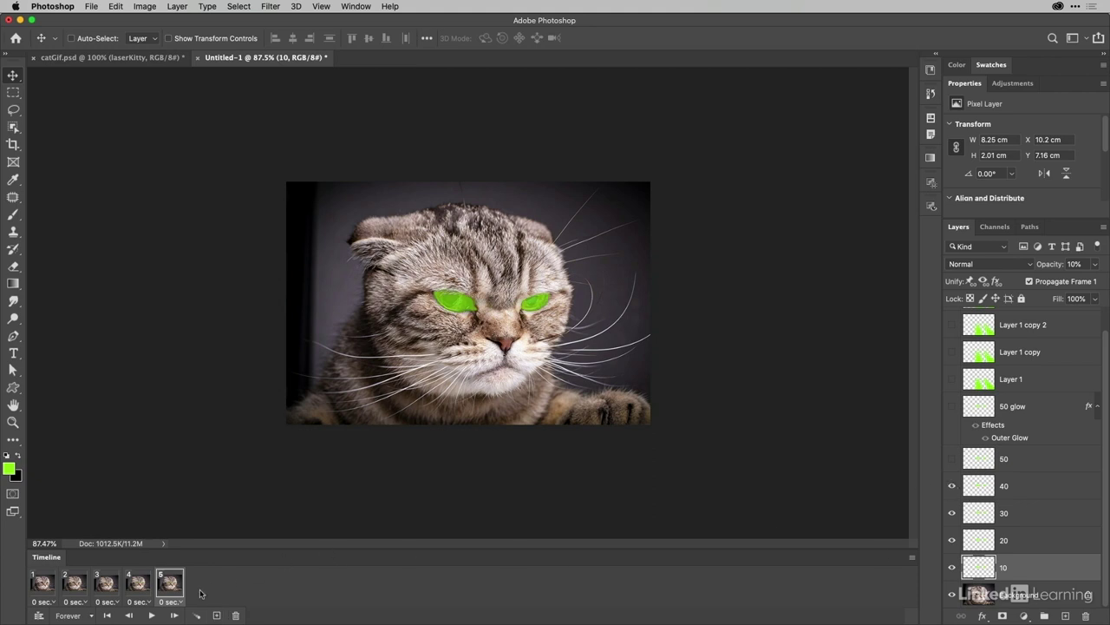
- Add frames 6–8 showing layer 50, the 50 glow layer, then Layer 1's green splash
{"action": "left_click", "coordinate": [217, 615]}
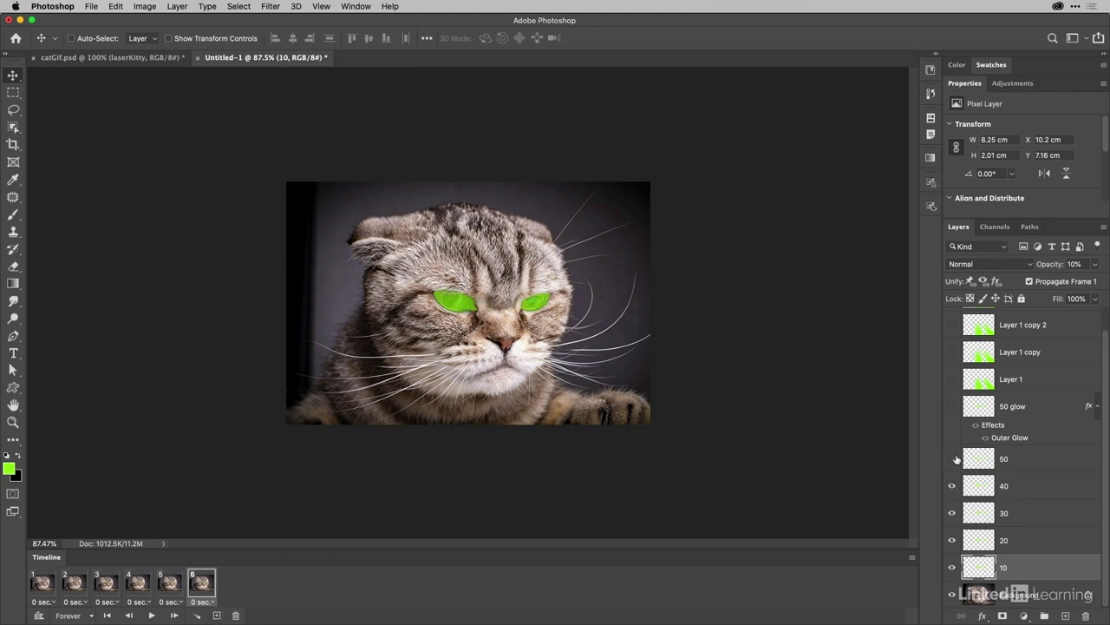
{"action": "left_click", "coordinate": [952, 459]}
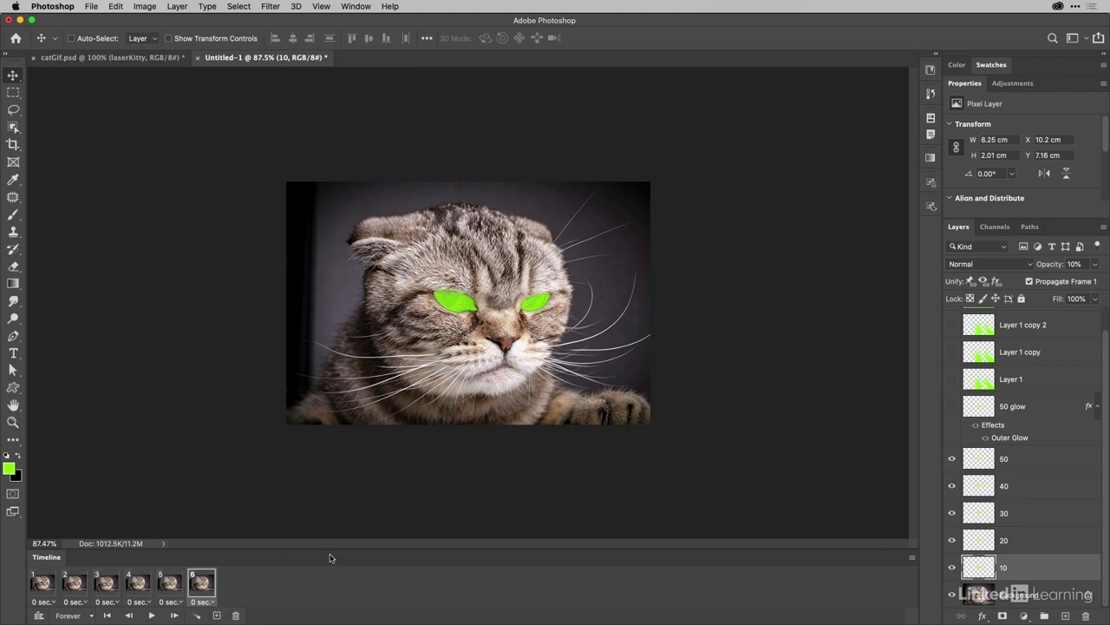
{"action": "left_click", "coordinate": [218, 616]}
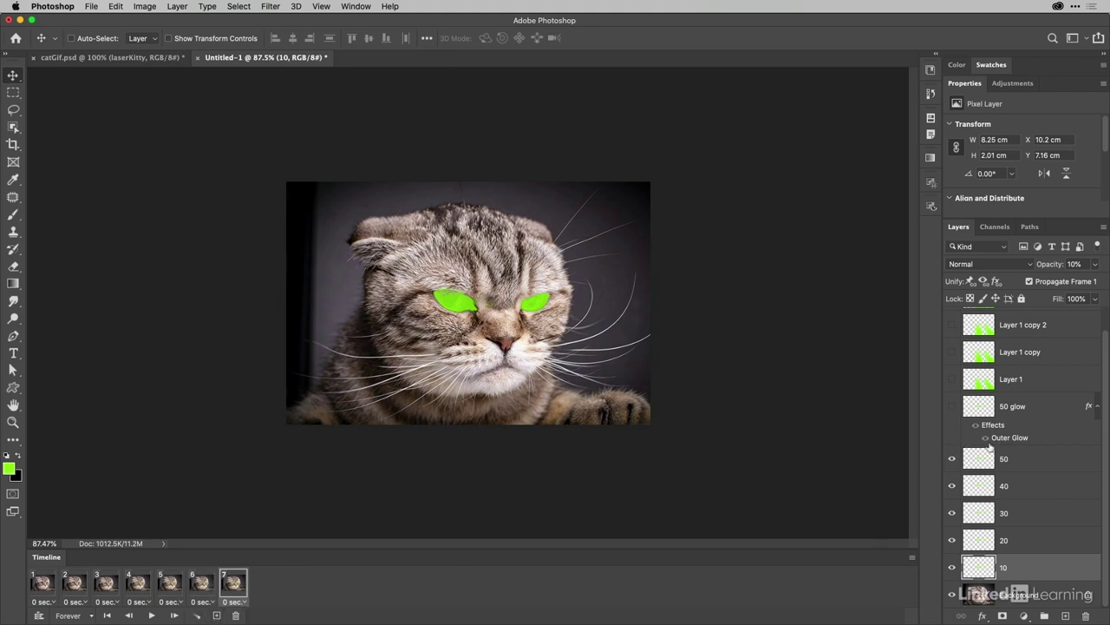
{"action": "left_click", "coordinate": [952, 406]}
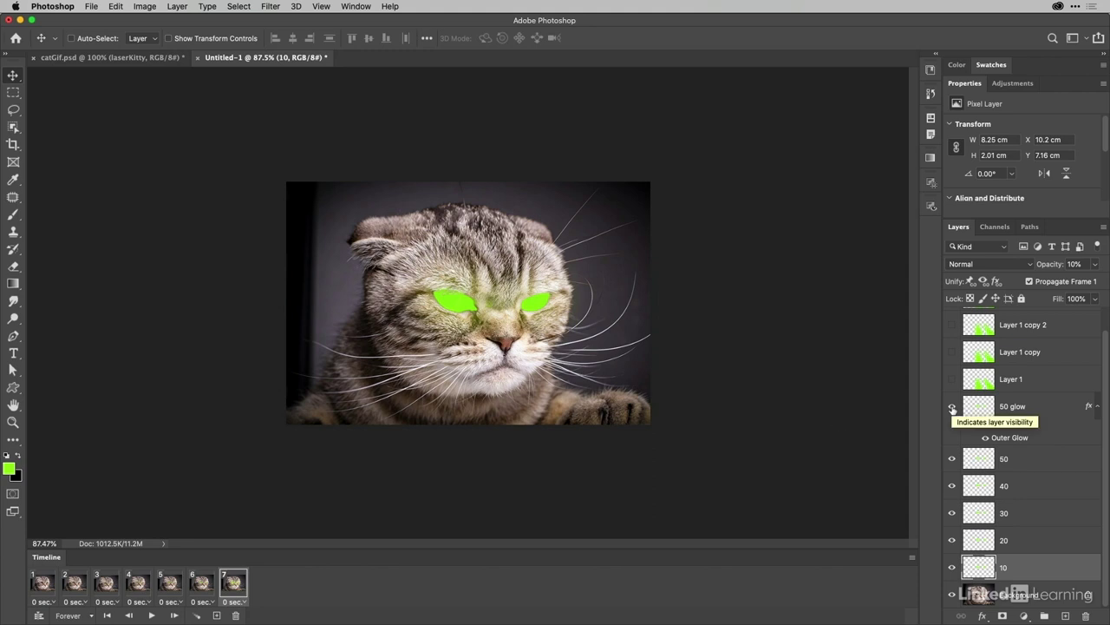
{"action": "left_click", "coordinate": [216, 615]}
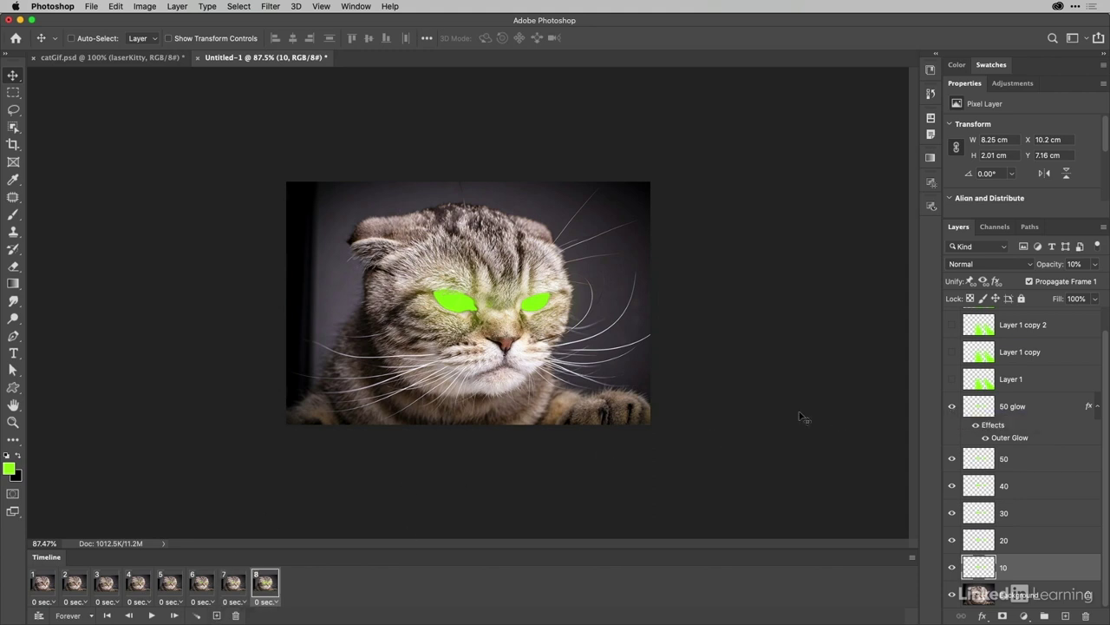
{"action": "left_click", "coordinate": [952, 379]}
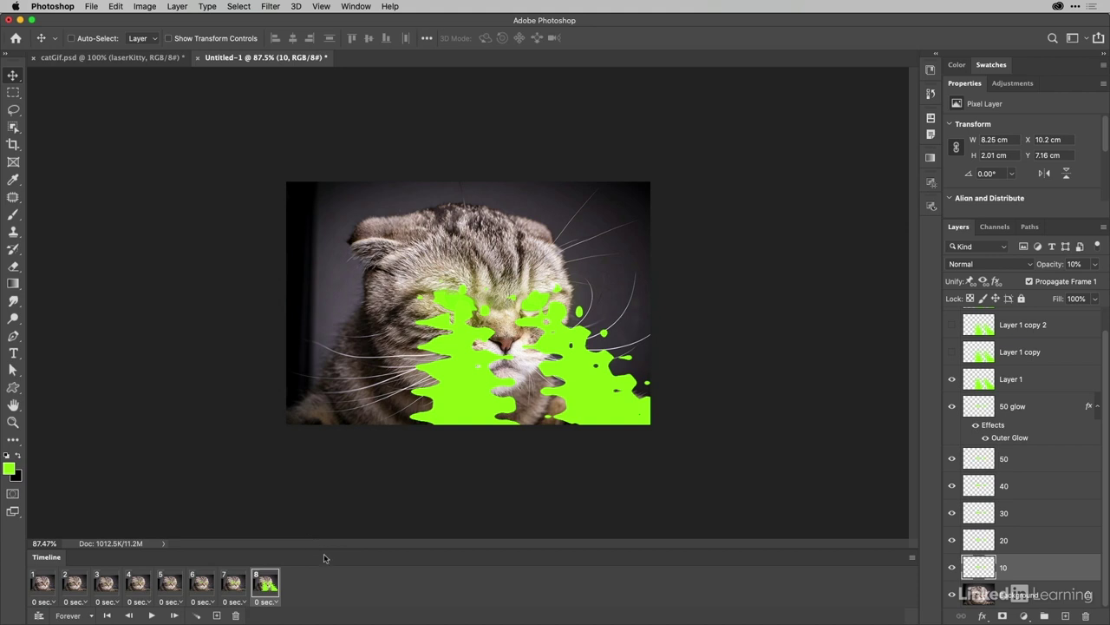
- Add frame 9 with the Layer 1 copy splash and frame 10 with Layer 1 copy 2
{"action": "left_click", "coordinate": [217, 615]}
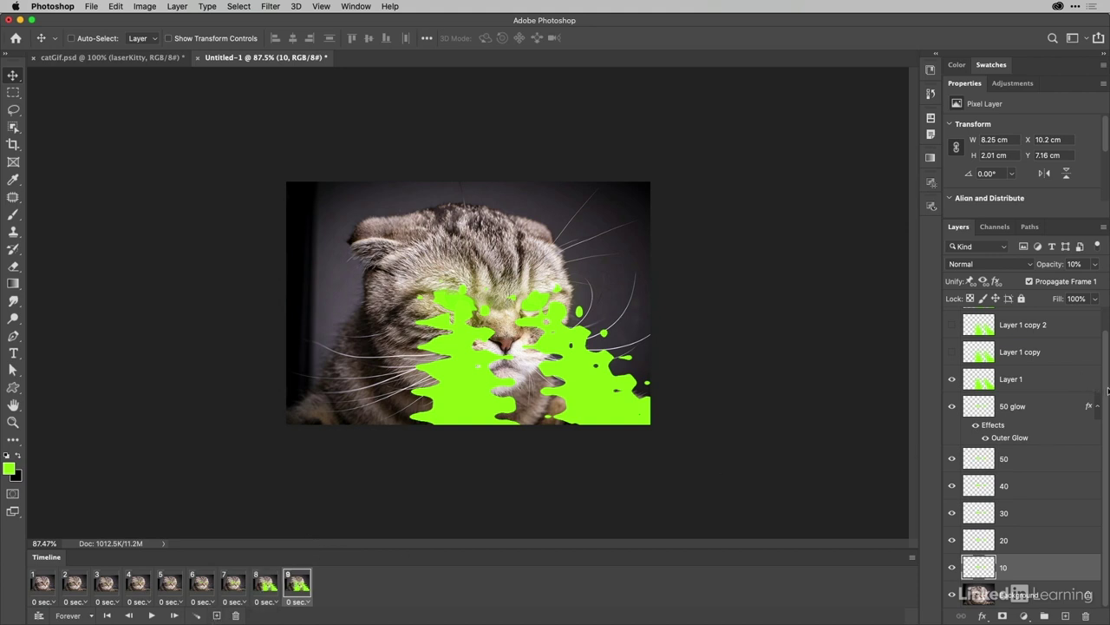
{"action": "left_click_drag", "start_coordinate": [1107, 392], "coordinate": [1105, 353]}
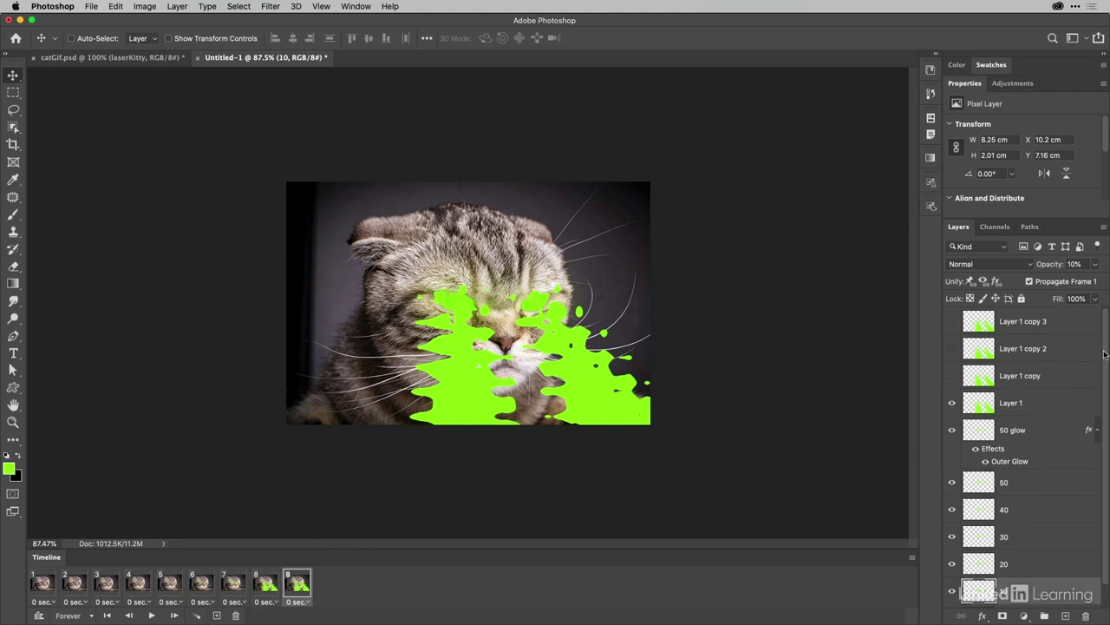
{"action": "left_click", "coordinate": [952, 402]}
{"action": "left_click", "coordinate": [953, 376]}
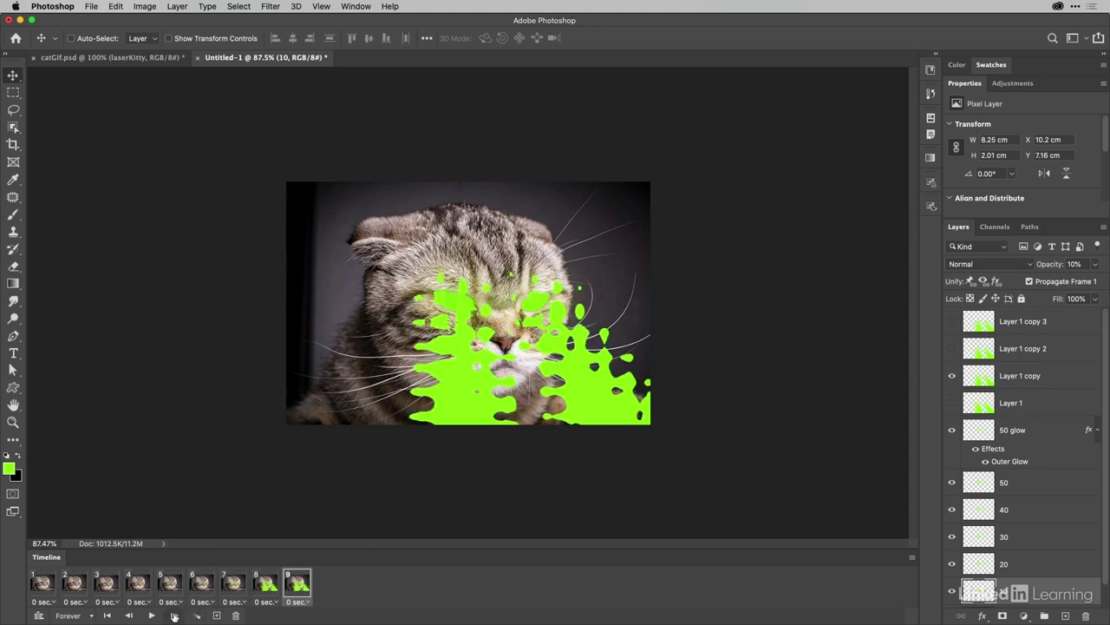
{"action": "left_click", "coordinate": [219, 615]}
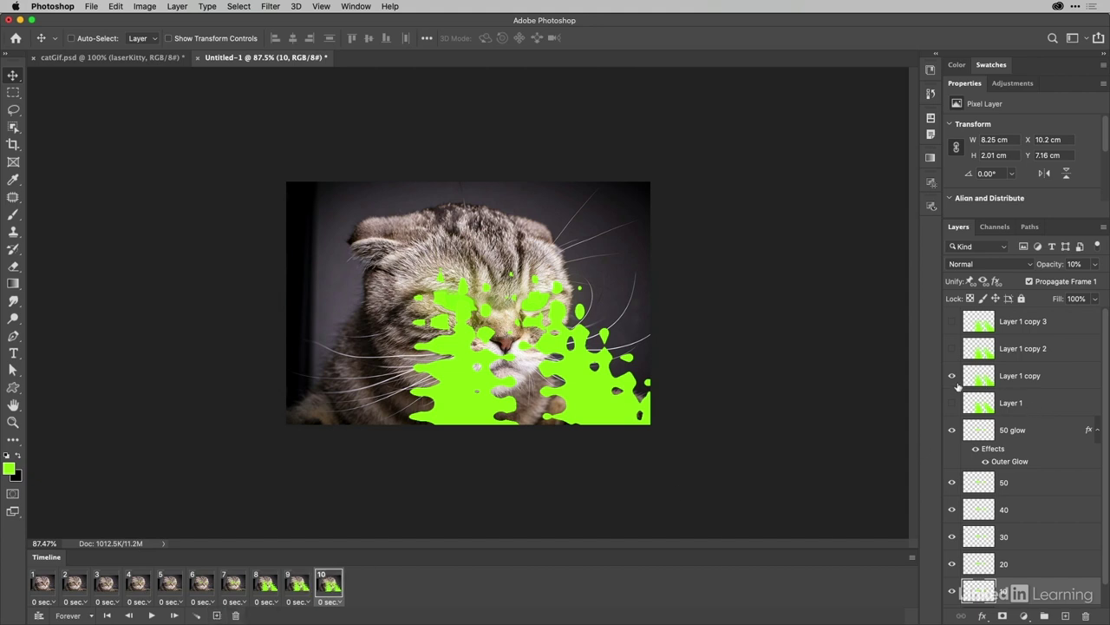
{"action": "left_click", "coordinate": [952, 376]}
{"action": "left_click", "coordinate": [952, 349]}
- Switch frame 10 to the Layer 1 copy 3 splash and add frame 11 showing Layer 1 copy
{"action": "left_click", "coordinate": [952, 348]}
{"action": "left_click", "coordinate": [952, 321]}
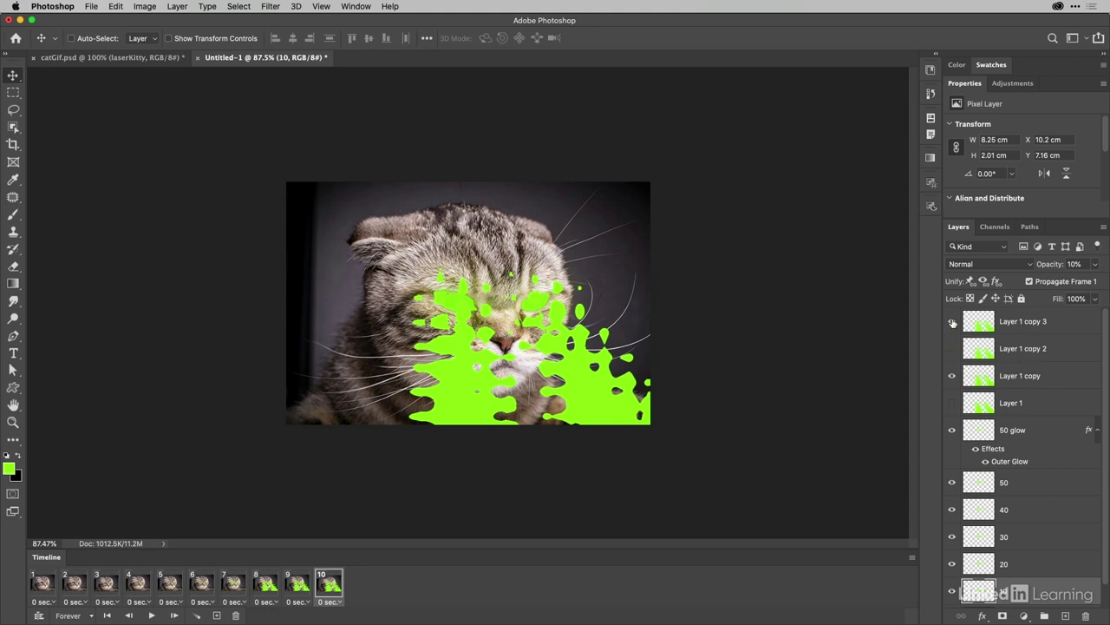
{"action": "left_click", "coordinate": [953, 374]}
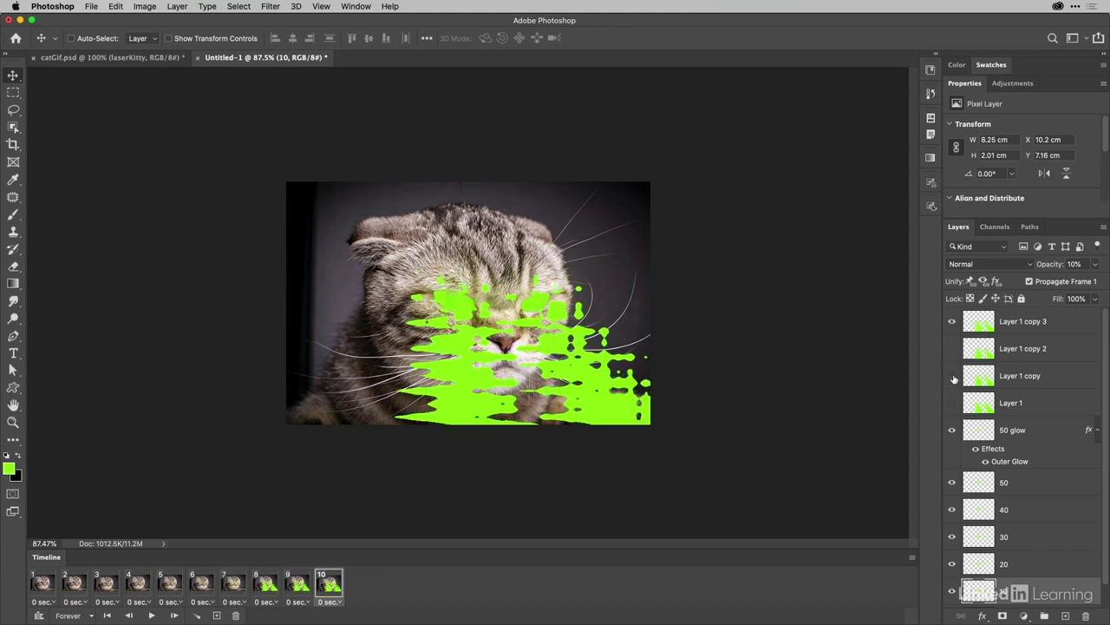
{"action": "left_click", "coordinate": [217, 616]}
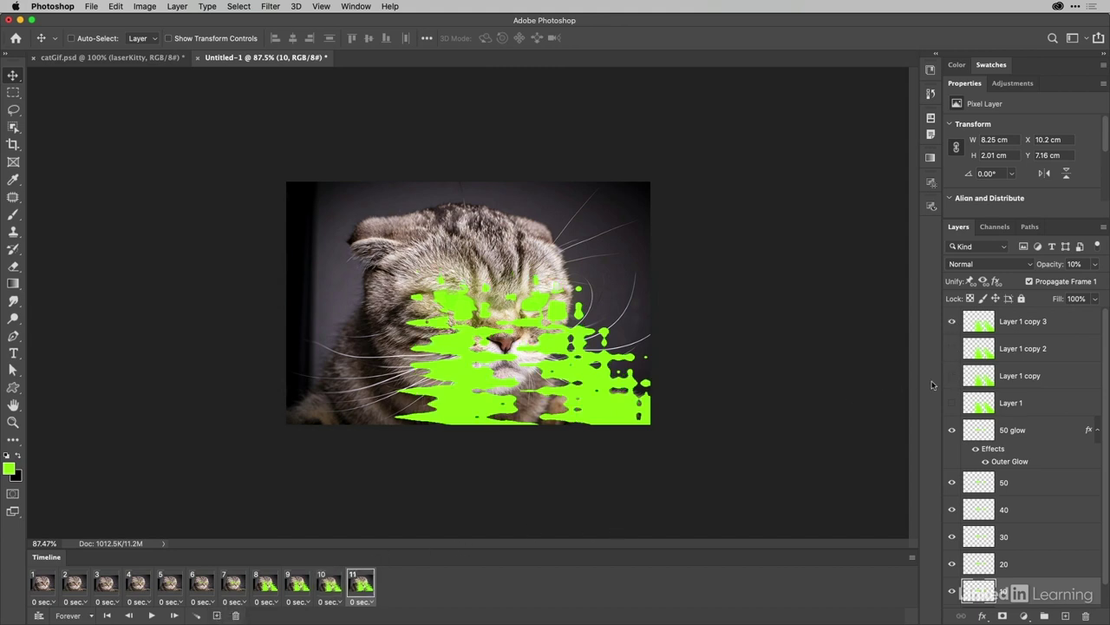
{"action": "left_click", "coordinate": [953, 375]}
{"action": "left_click", "coordinate": [951, 322]}
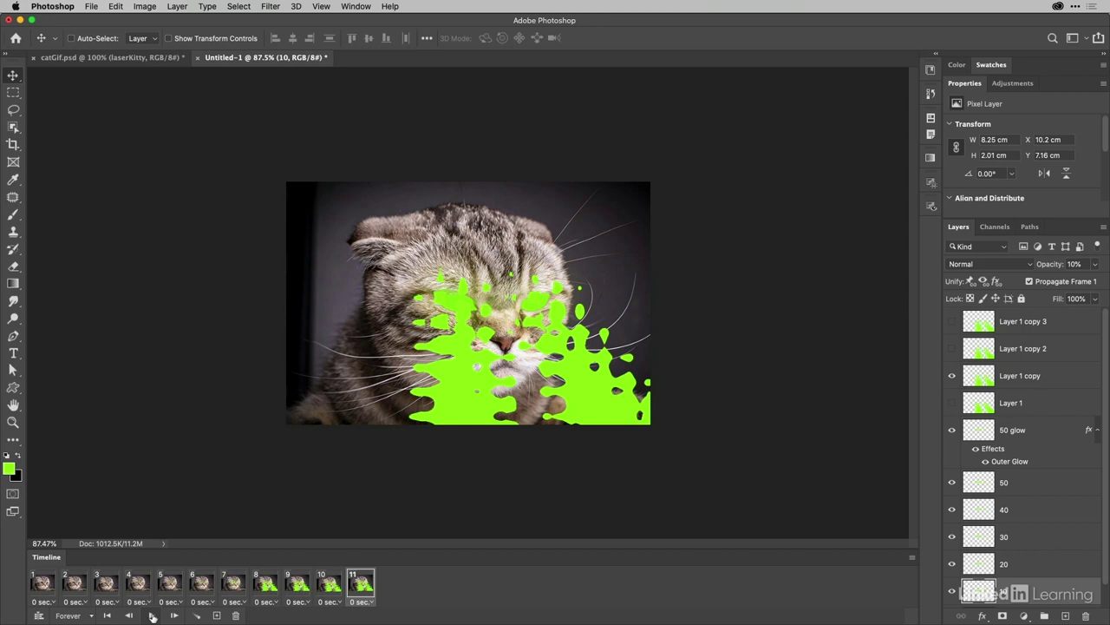
{"action": "left_click", "coordinate": [152, 615]}
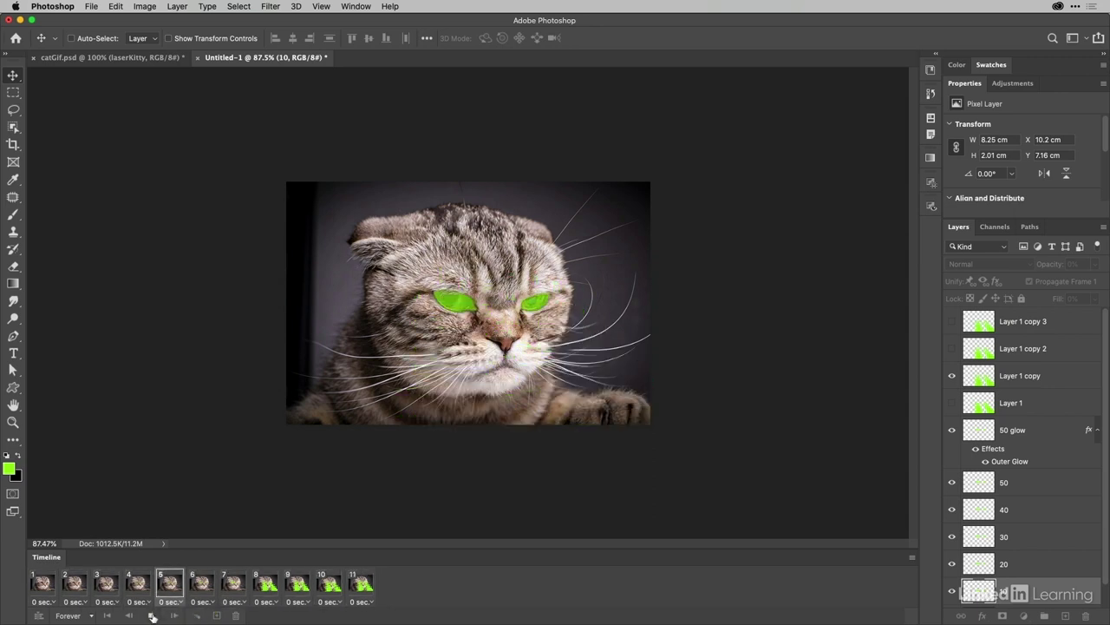
{"action": "left_click", "coordinate": [152, 615]}
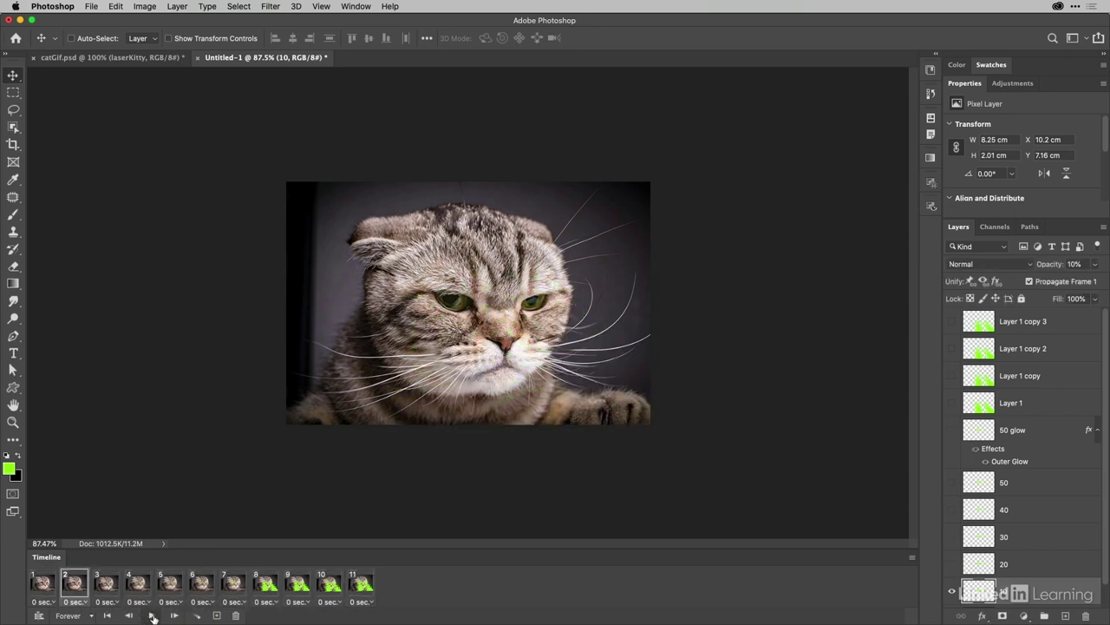
{"action": "left_click", "coordinate": [89, 615]}
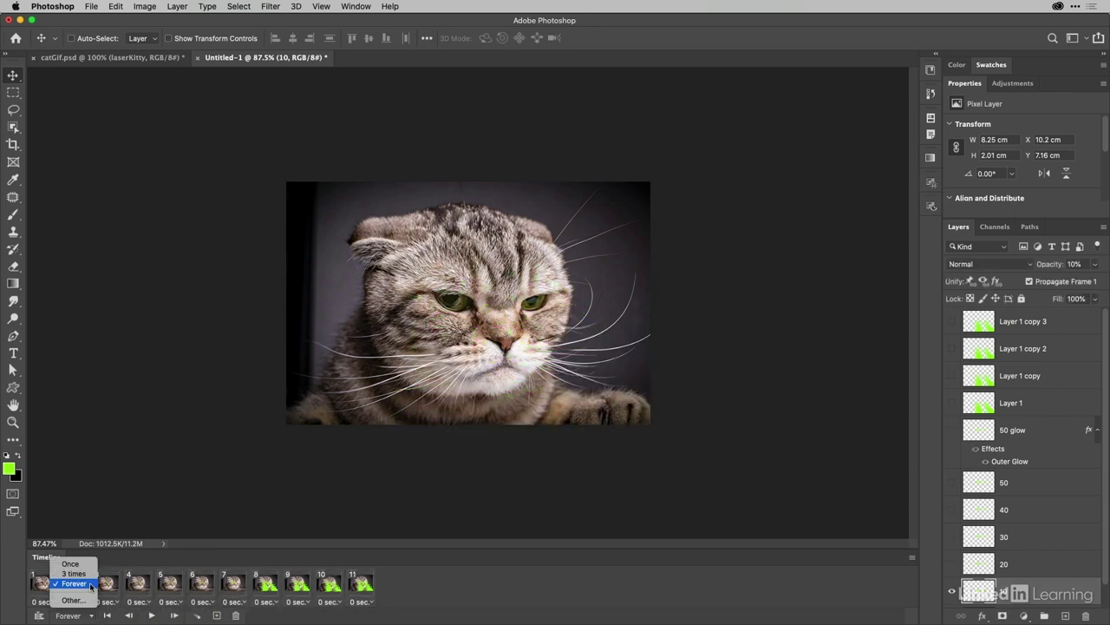
{"action": "left_click", "coordinate": [87, 619]}
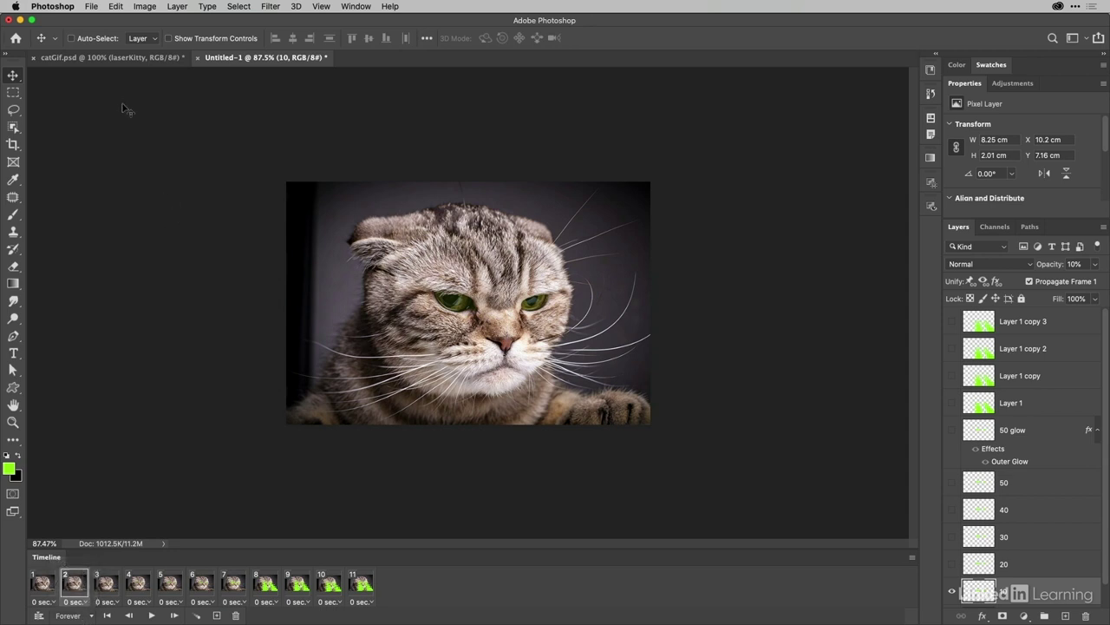
- In Save for Web (Legacy), apply the GIF 32 No Dither preset, then GIF 32 Dithered
{"action": "left_click", "coordinate": [92, 7]}
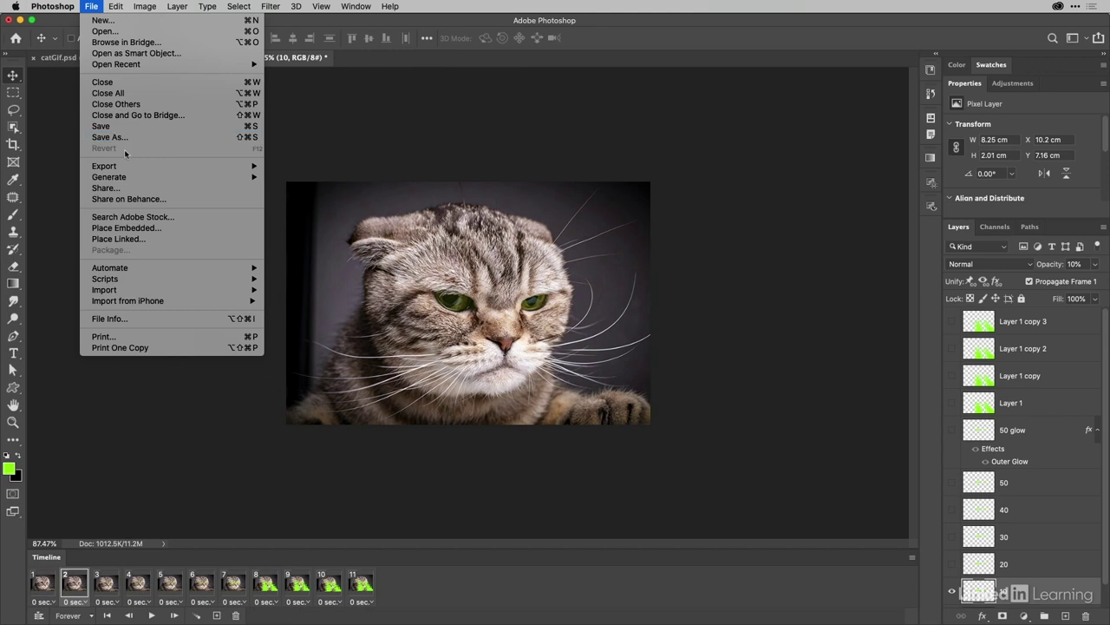
{"action": "mouse_move", "coordinate": [130, 171]}
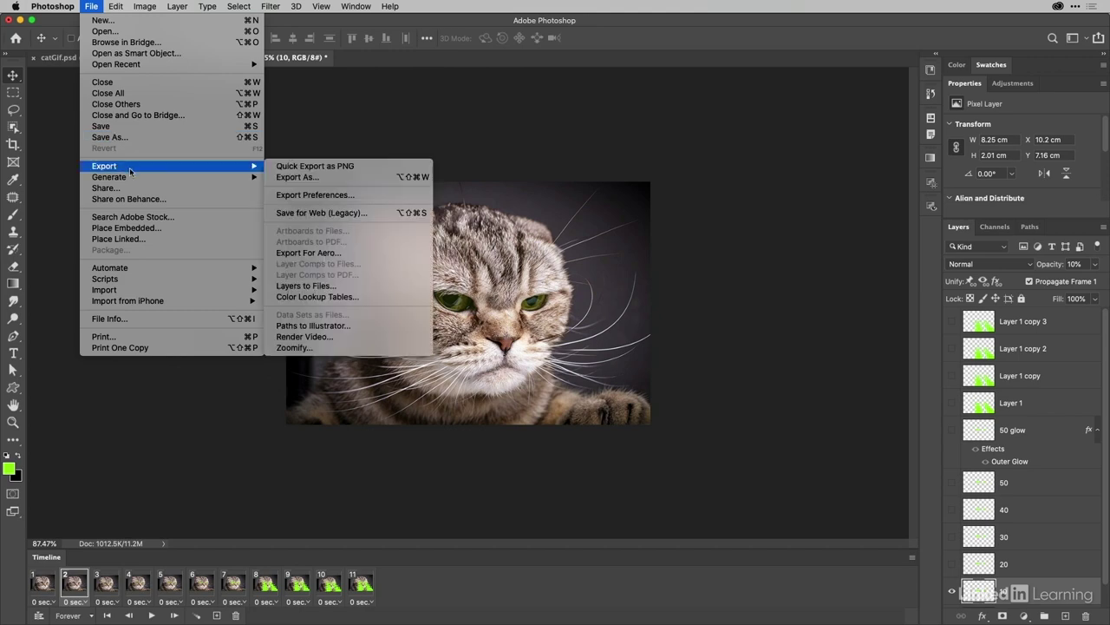
{"action": "left_click", "coordinate": [336, 214]}
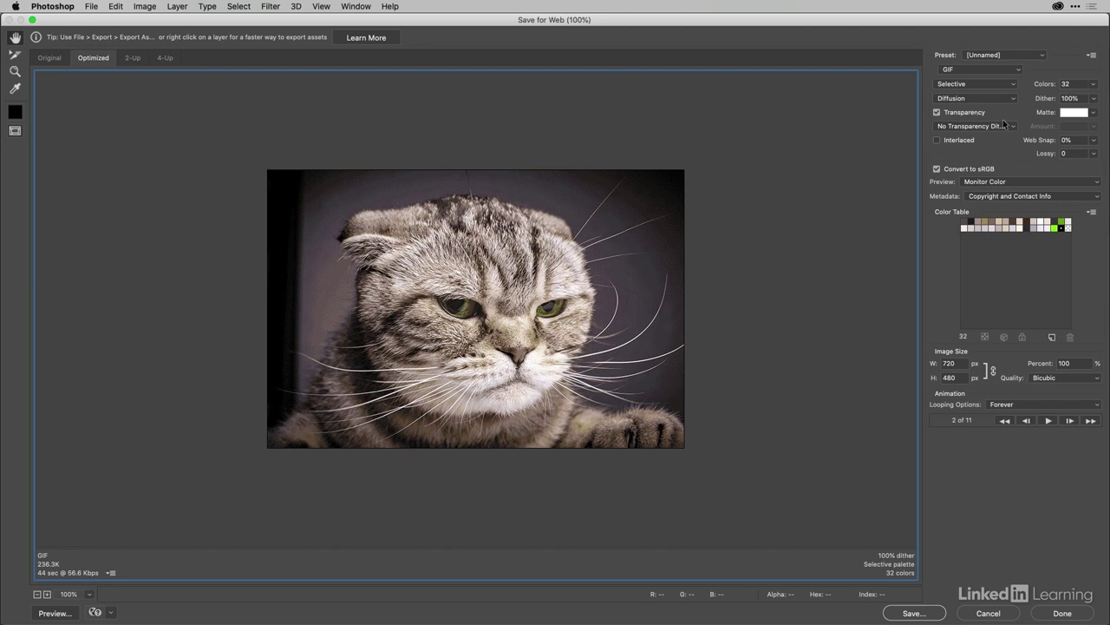
{"action": "left_click", "coordinate": [1042, 57]}
{"action": "mouse_move", "coordinate": [1027, 7]}
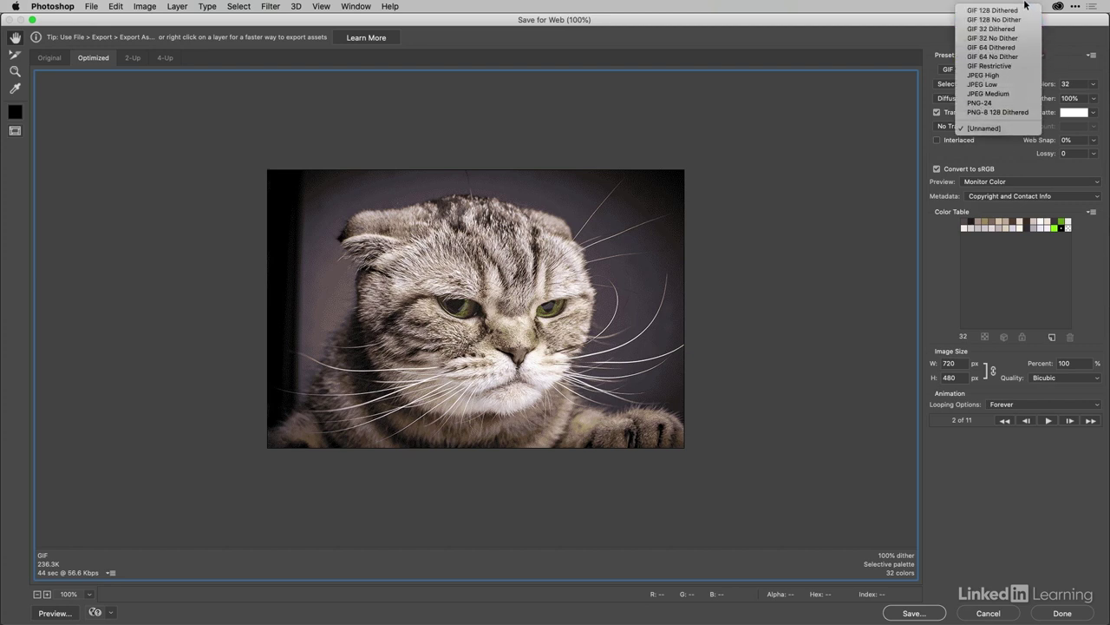
{"action": "left_click", "coordinate": [1027, 41]}
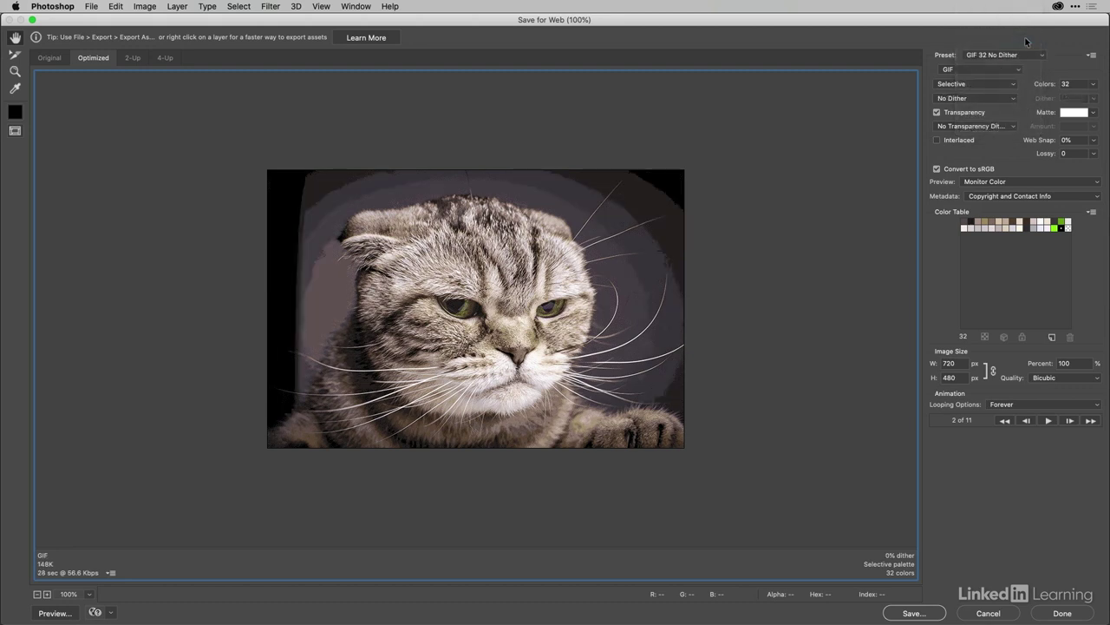
{"action": "left_click", "coordinate": [1035, 57]}
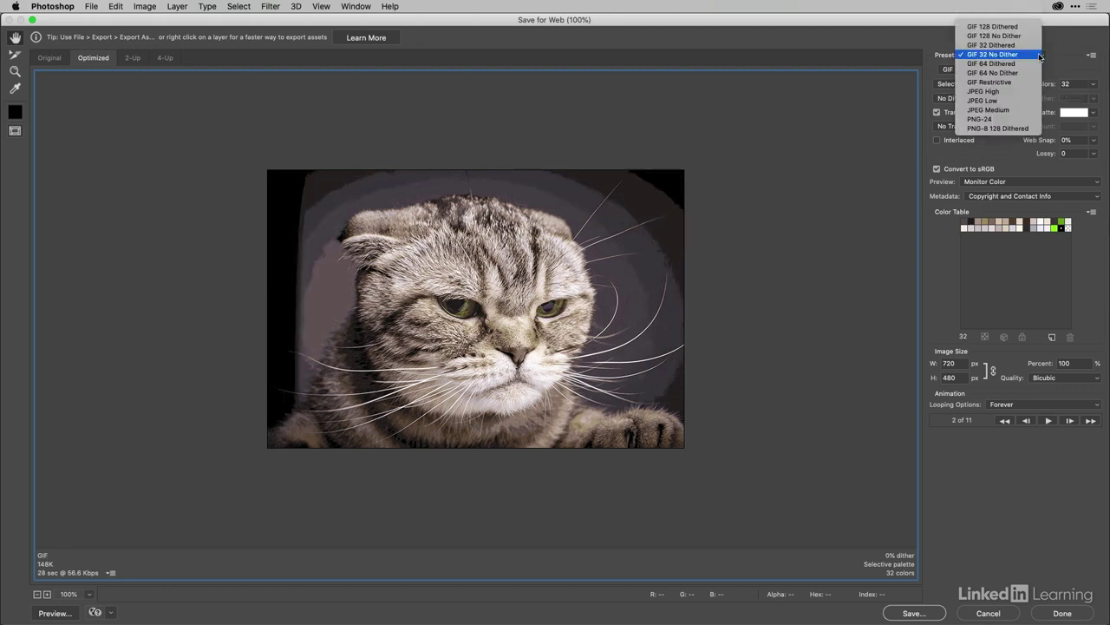
{"action": "left_click", "coordinate": [1023, 46]}
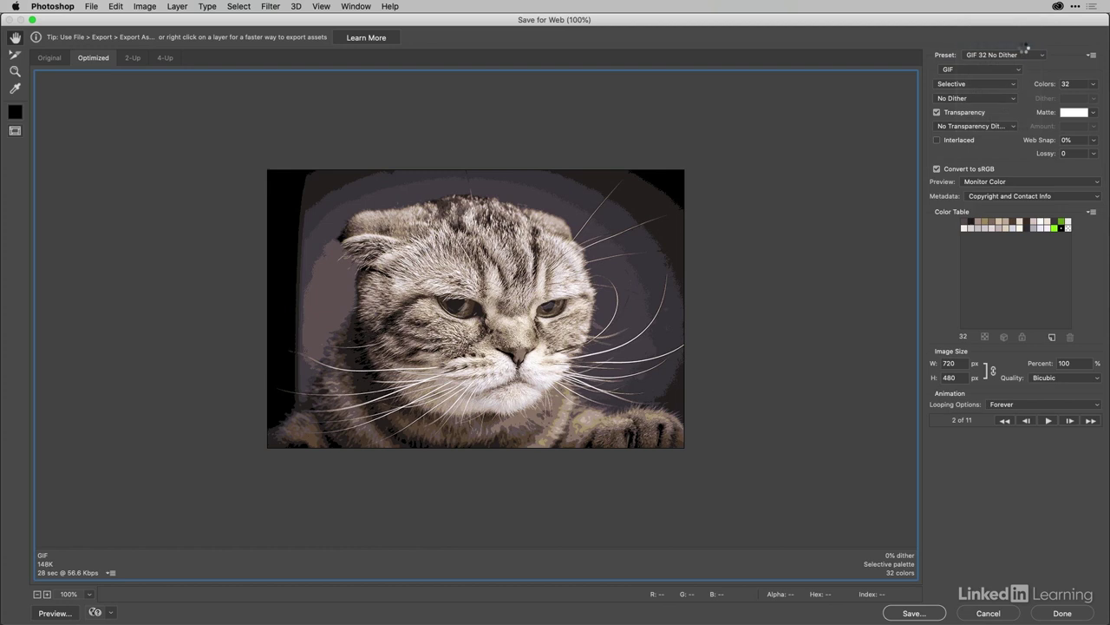